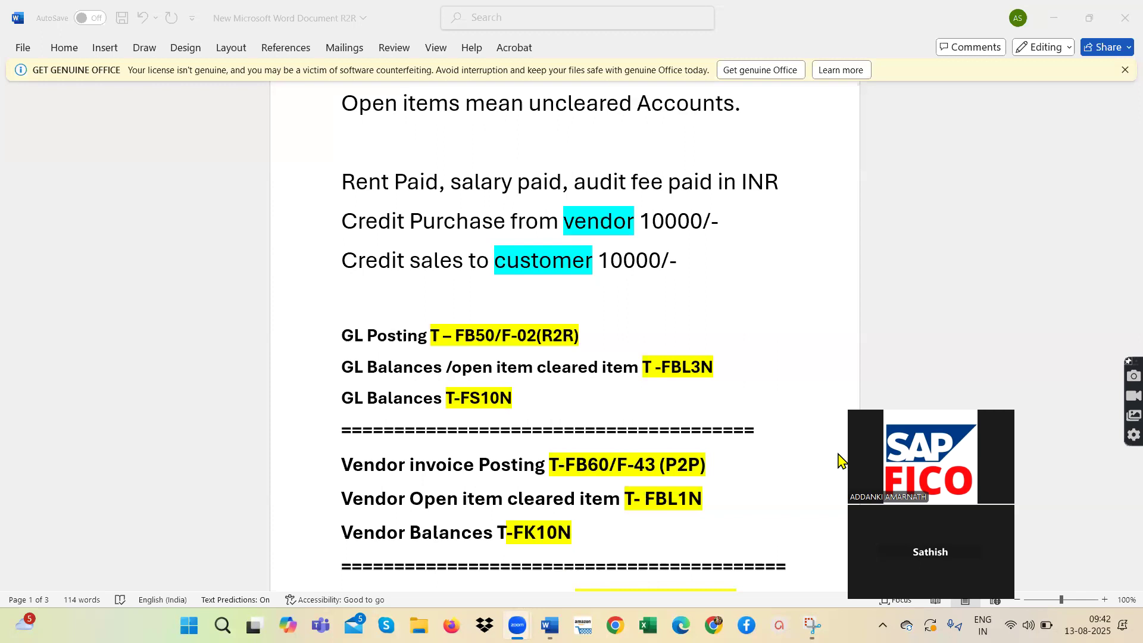
# Review the GL posting, line-item and balance transaction codes, along with the sample FB50 journal entry on page 2.
pyautogui.scroll(2, 593, 293)
pyautogui.scroll(-3, 655, 300)
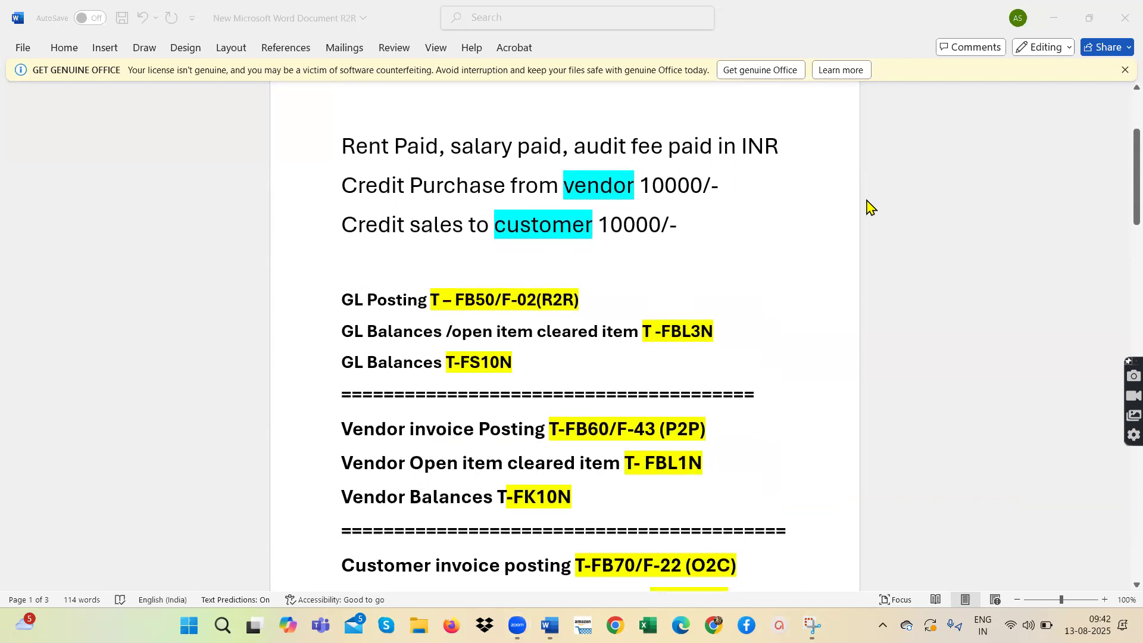
pyautogui.click(717, 281)
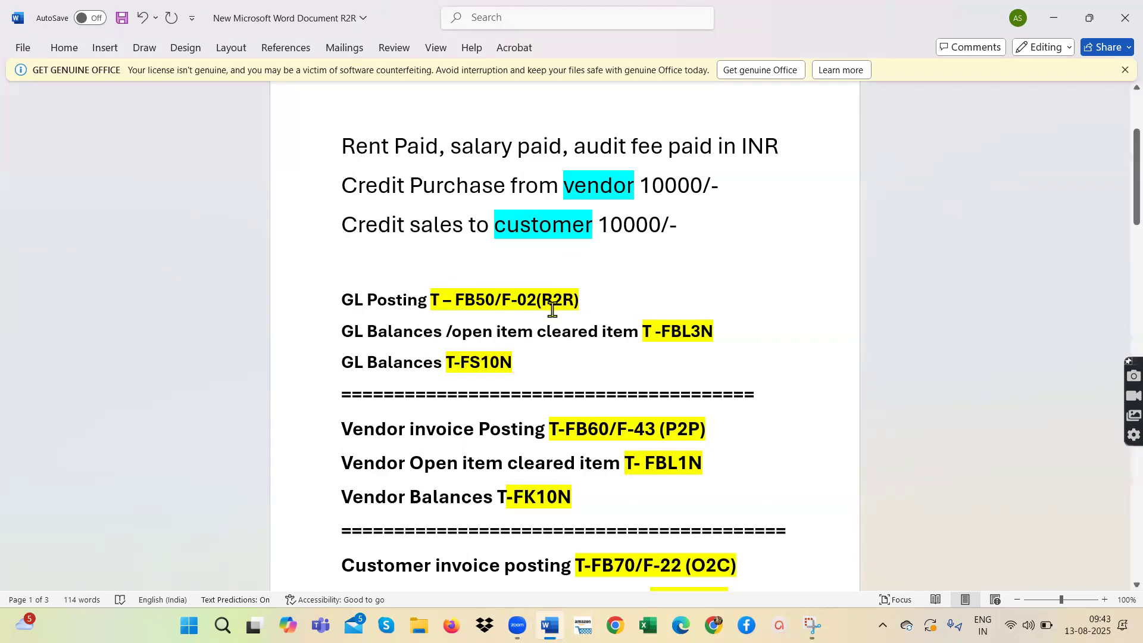
pyautogui.moveTo(591, 301); pyautogui.dragTo(330, 302)
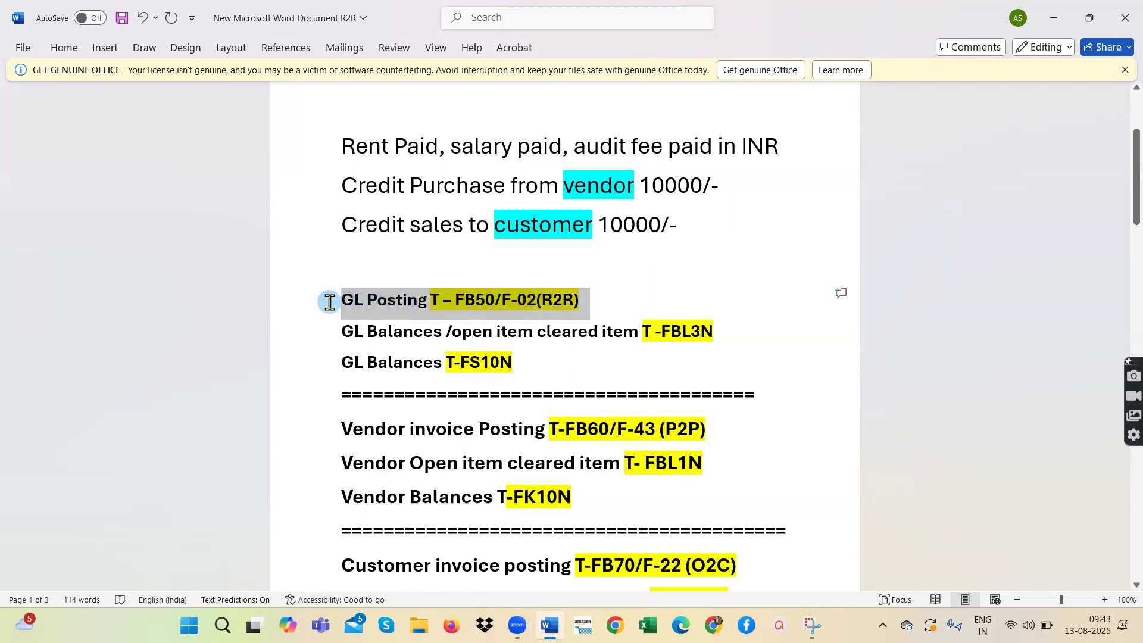
pyautogui.click(486, 301)
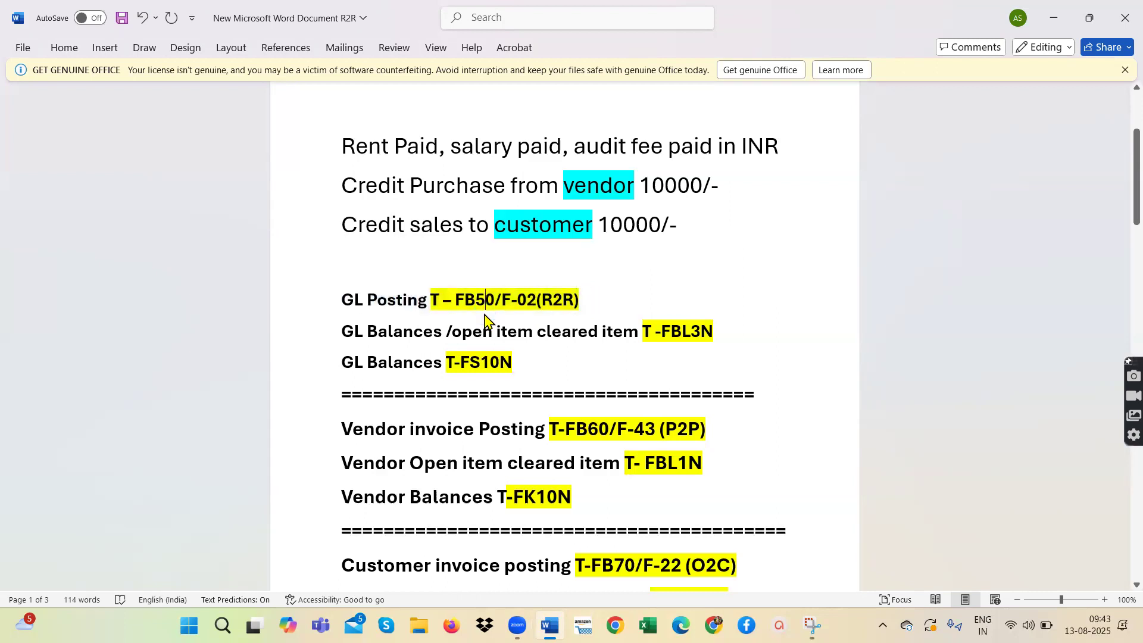
pyautogui.moveTo(589, 301); pyautogui.dragTo(328, 301)
pyautogui.moveTo(718, 331); pyautogui.dragTo(347, 336)
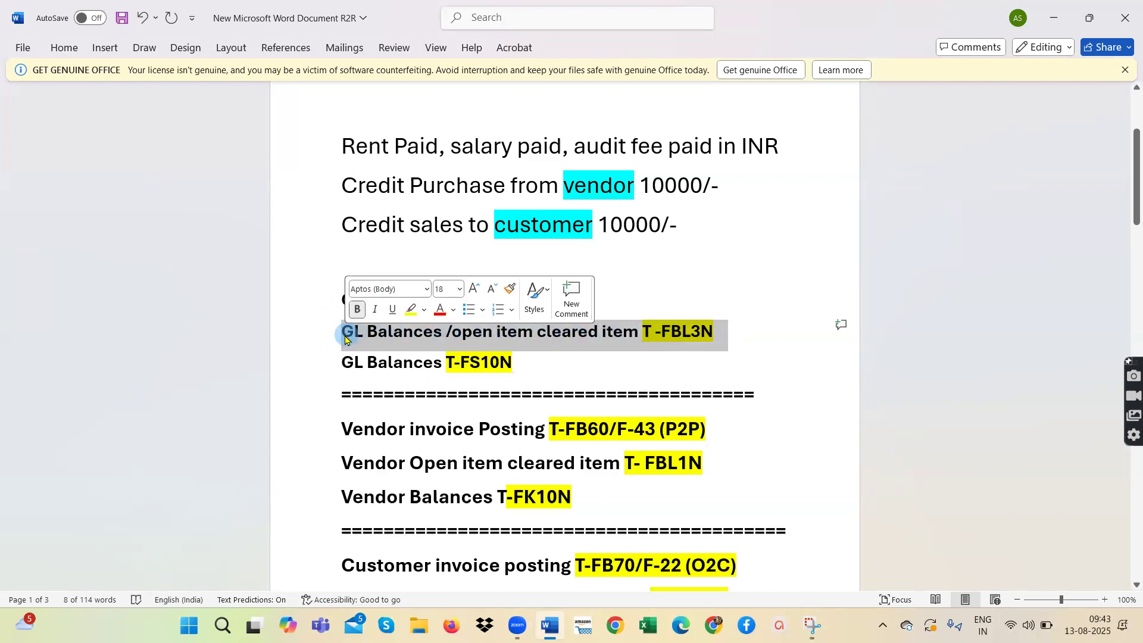
pyautogui.moveTo(527, 364); pyautogui.dragTo(410, 367)
pyautogui.click(522, 365)
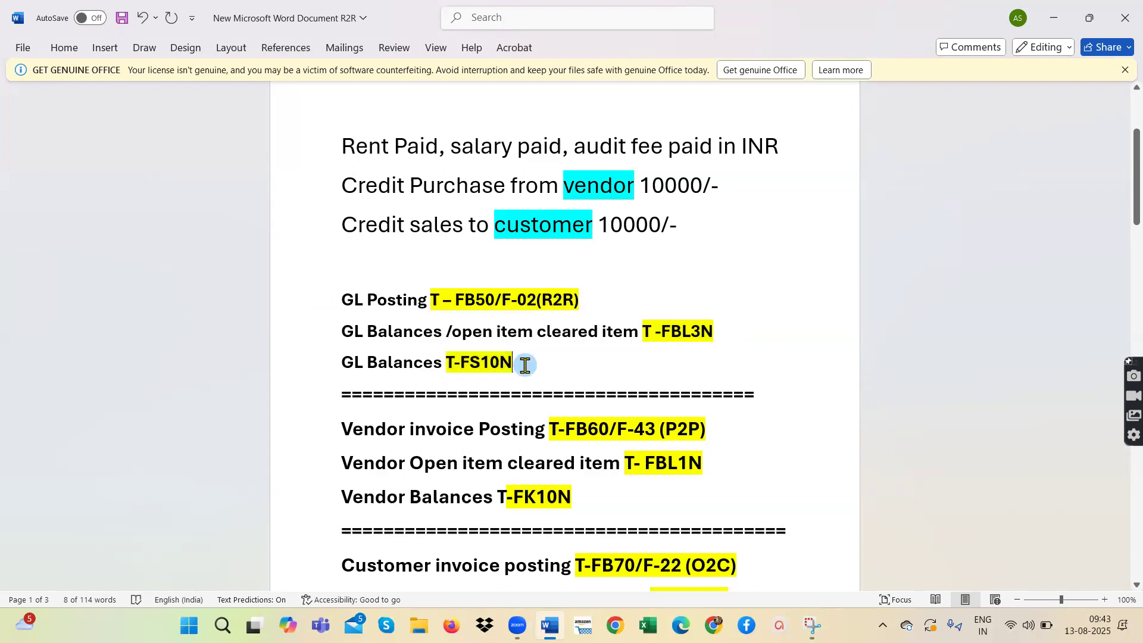
pyautogui.moveTo(543, 370); pyautogui.dragTo(343, 291)
pyautogui.click(623, 298)
pyautogui.moveTo(589, 297); pyautogui.dragTo(537, 298)
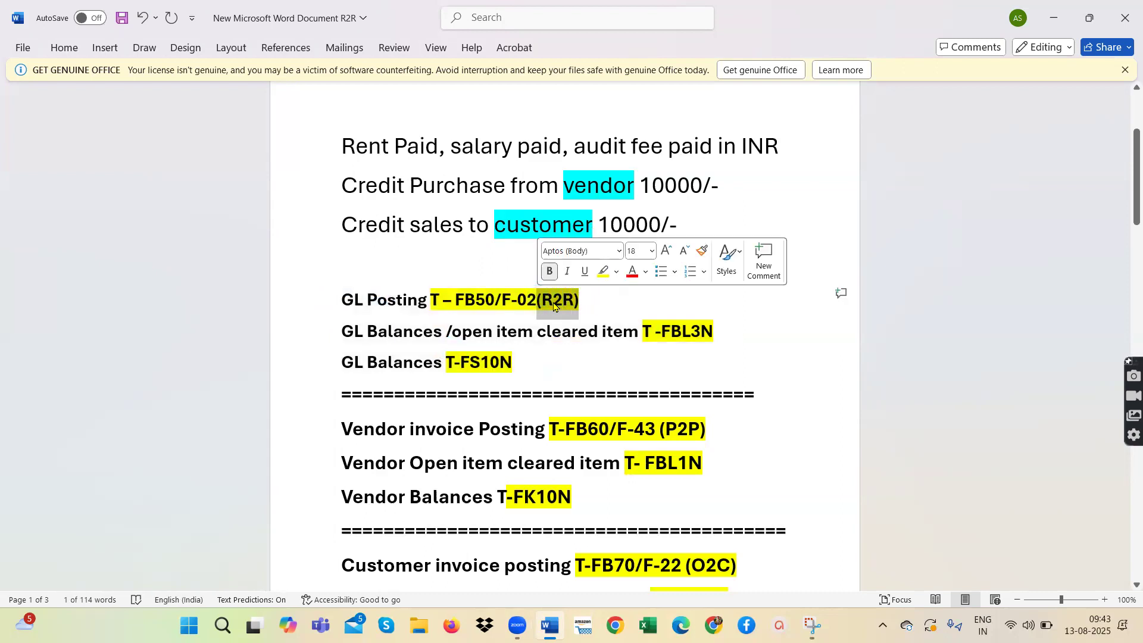
pyautogui.moveTo(541, 363); pyautogui.dragTo(360, 294)
pyautogui.click(618, 302)
pyautogui.moveTo(743, 346); pyautogui.dragTo(280, 291)
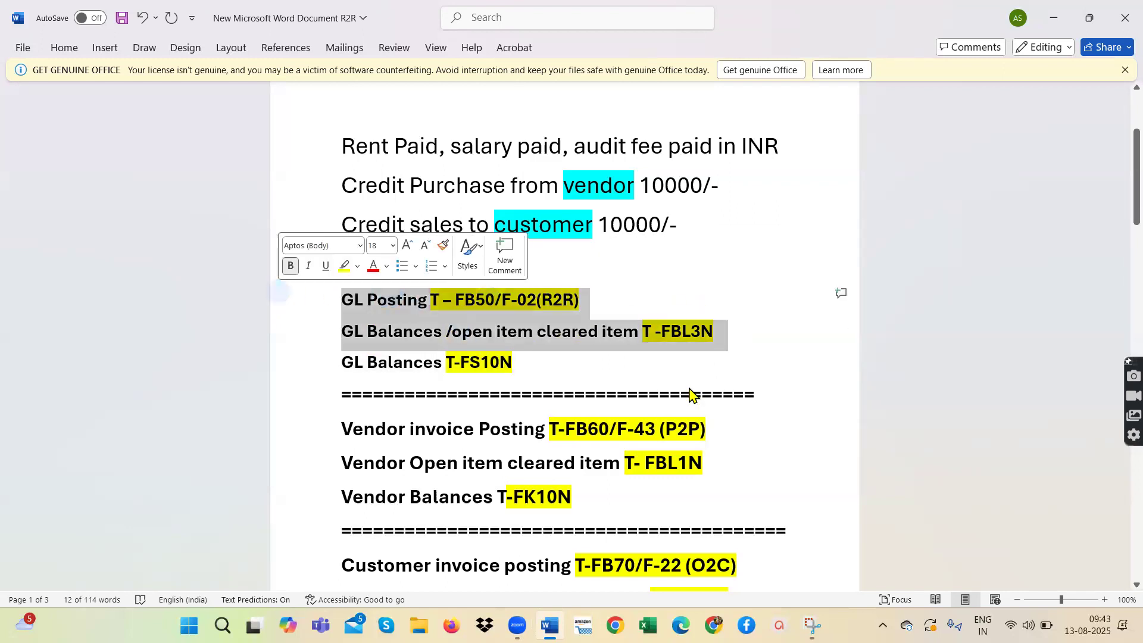
pyautogui.scroll(-5, 669, 400)
pyautogui.scroll(-6, 586, 394)
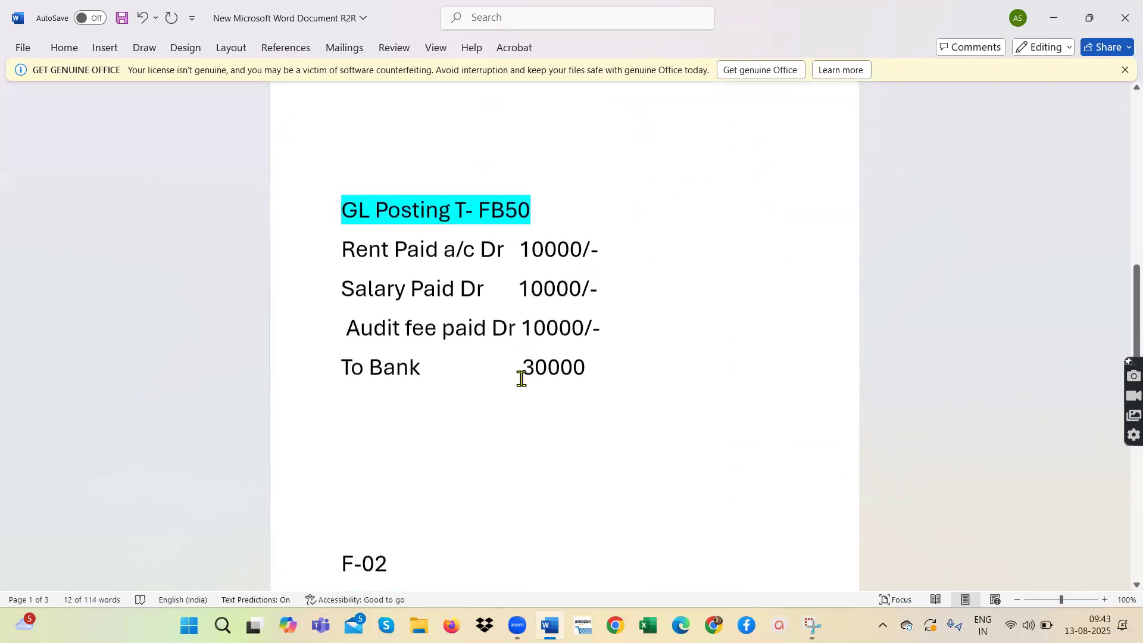
pyautogui.scroll(1, 530, 351)
pyautogui.moveTo(600, 404); pyautogui.dragTo(332, 239)
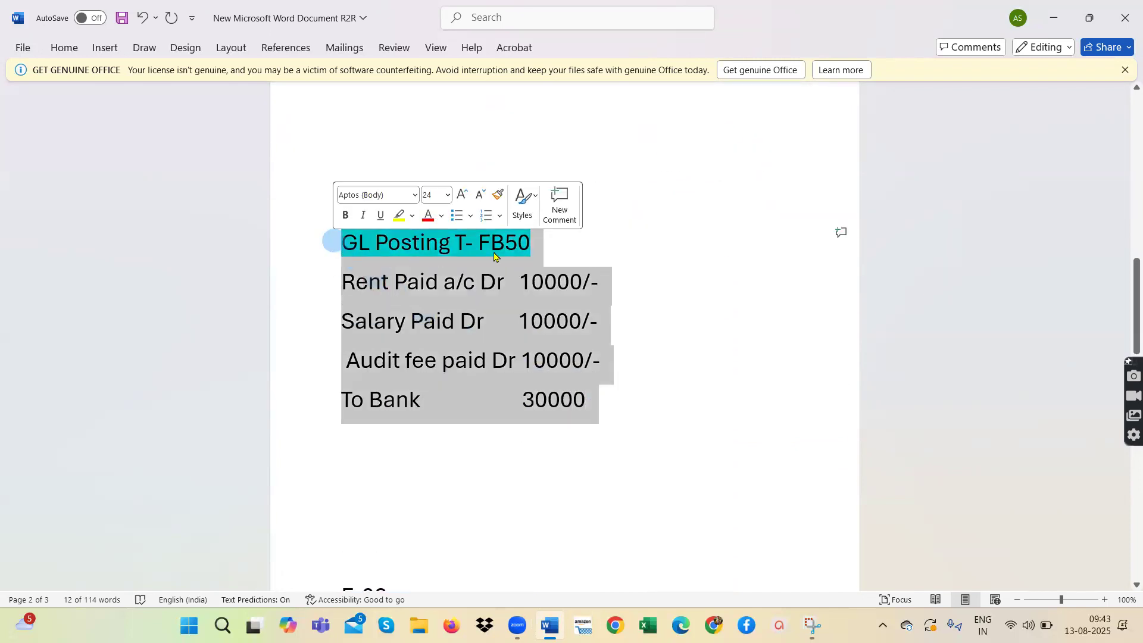
# Insert two empty lines below the "GL Posting T- FB50" heading and enter "Rent Paid 10000/-" on the first.
pyautogui.click(544, 243)
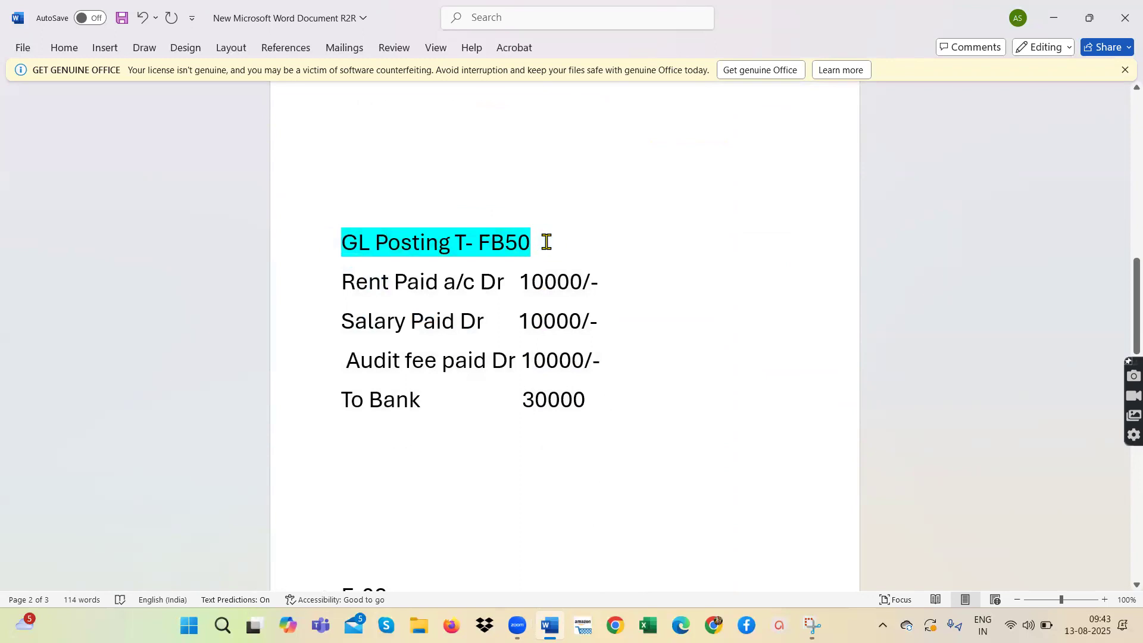
pyautogui.press('Return')
pyautogui.press('Return')
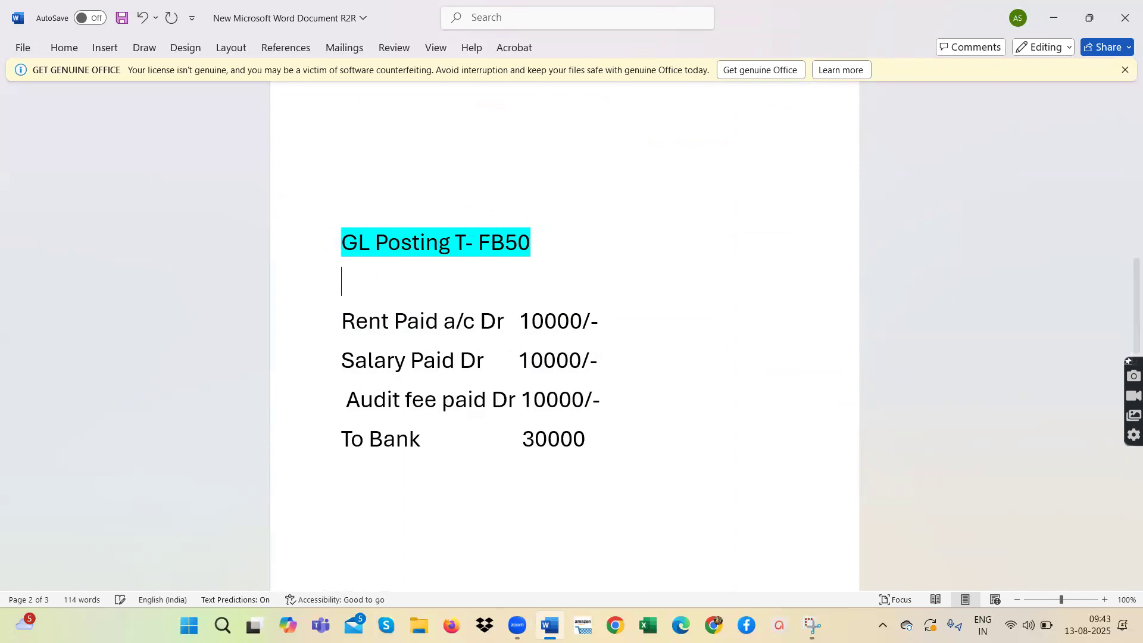
pyautogui.moveTo(444, 360); pyautogui.dragTo(309, 359)
pyautogui.rightClick(399, 365)
pyautogui.click(430, 127)
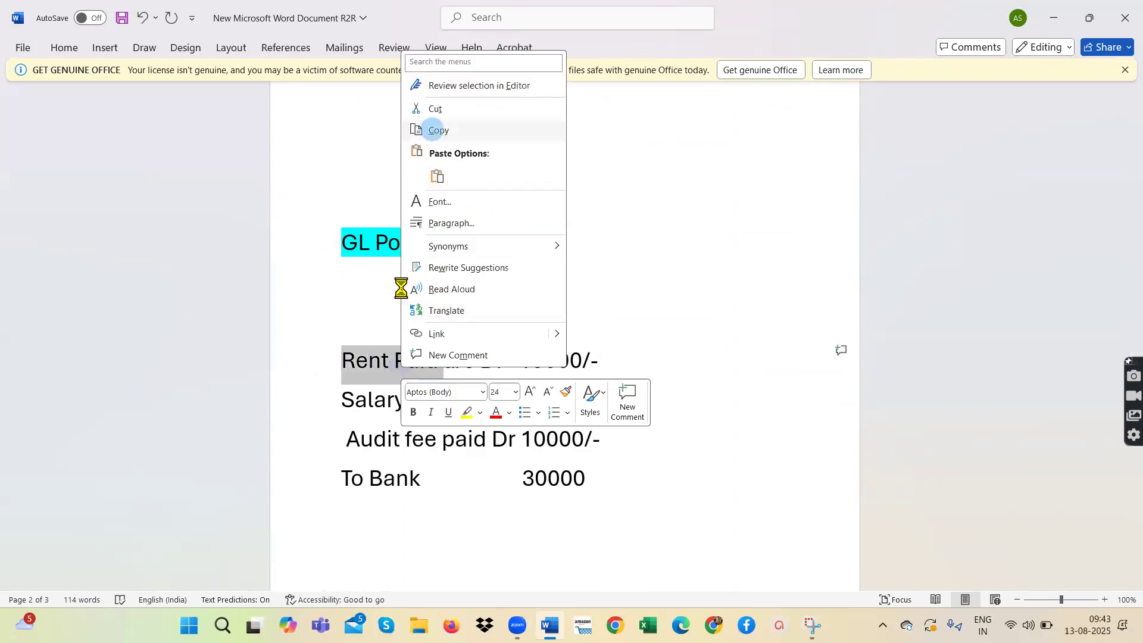
pyautogui.click(374, 283)
pyautogui.hotkey('ctrl', 'v')
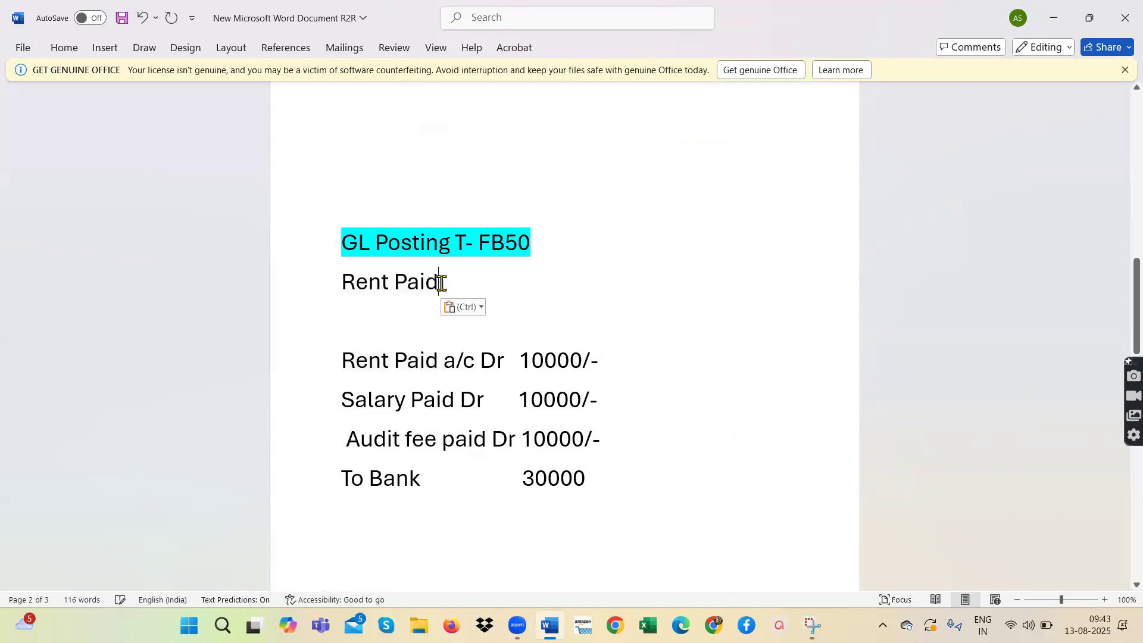
pyautogui.write('10000/-')
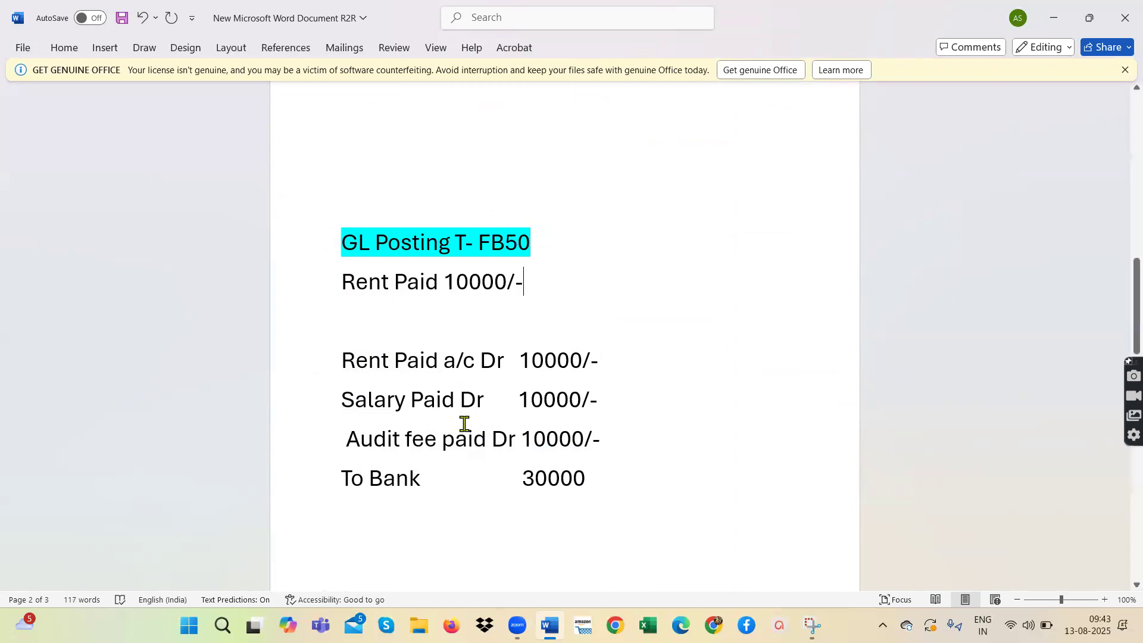
# Copy "Salary Paid" from the journal entry and append it after the rent amount below the heading.
pyautogui.moveTo(456, 401); pyautogui.dragTo(343, 409)
pyautogui.rightClick(396, 412)
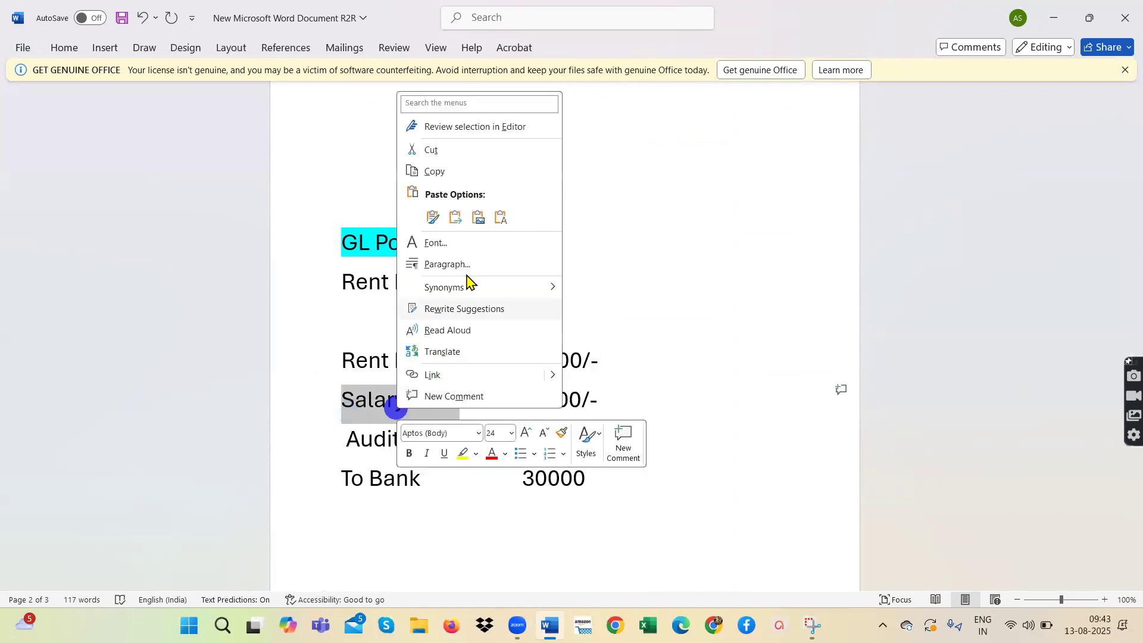
pyautogui.click(467, 173)
pyautogui.click(565, 277)
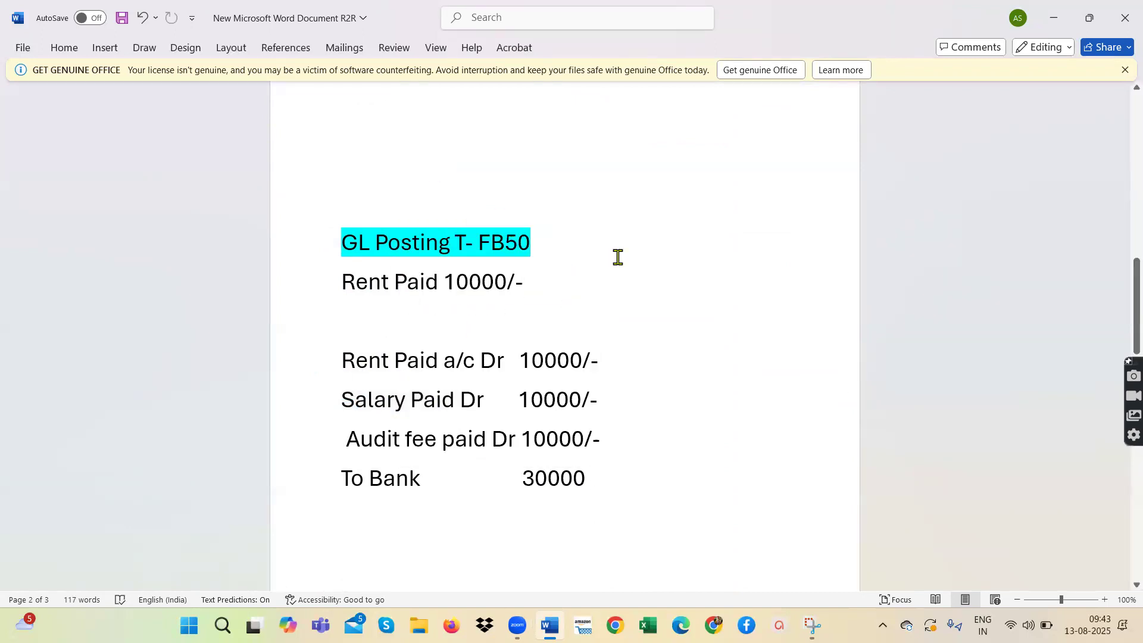
pyautogui.hotkey('ctrl', 'v')
pyautogui.write('100')
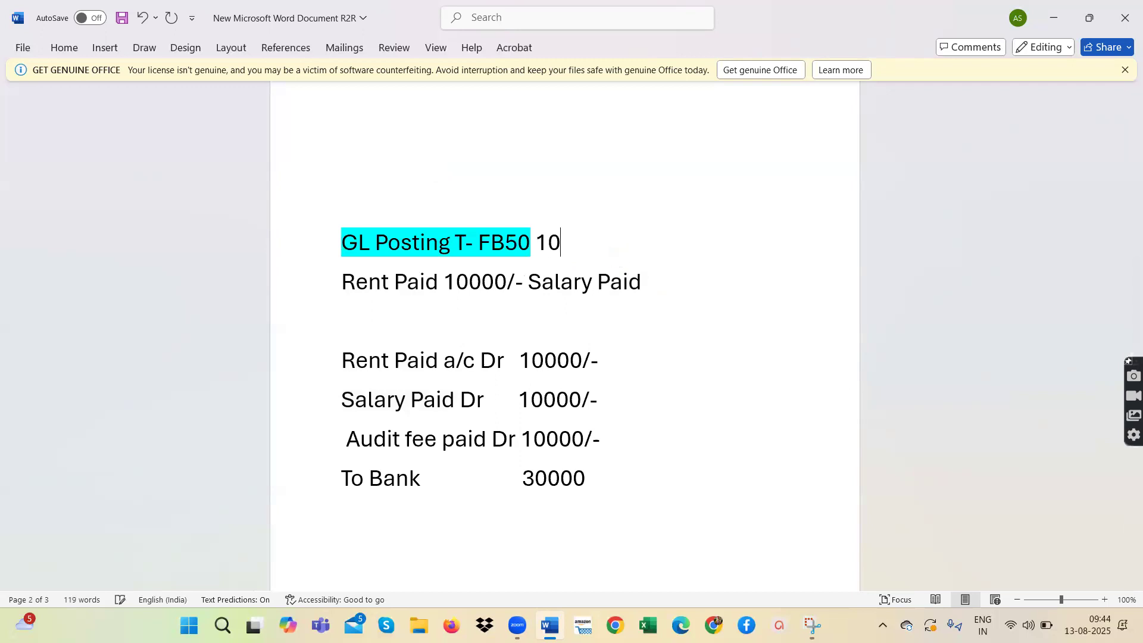
pyautogui.press('BackSpace')
pyautogui.press('BackSpace')
pyautogui.press('BackSpace')
pyautogui.press('BackSpace')
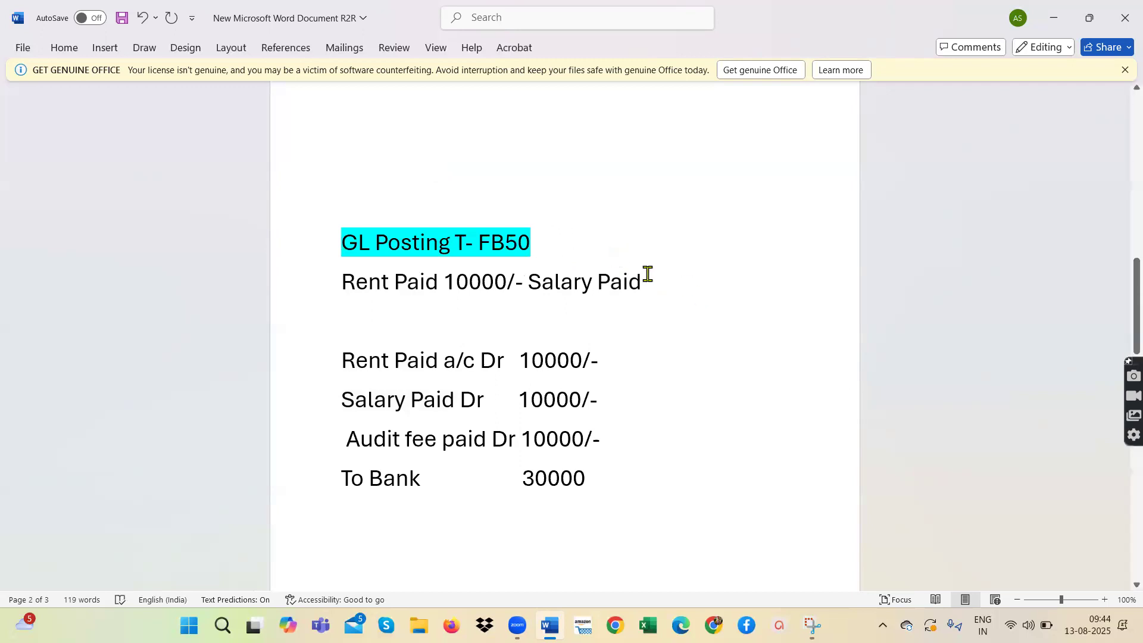
# Add the amount 1000/- directly after "Salary Paid" in the line below the heading.
pyautogui.click(647, 274)
pyautogui.write('1000')
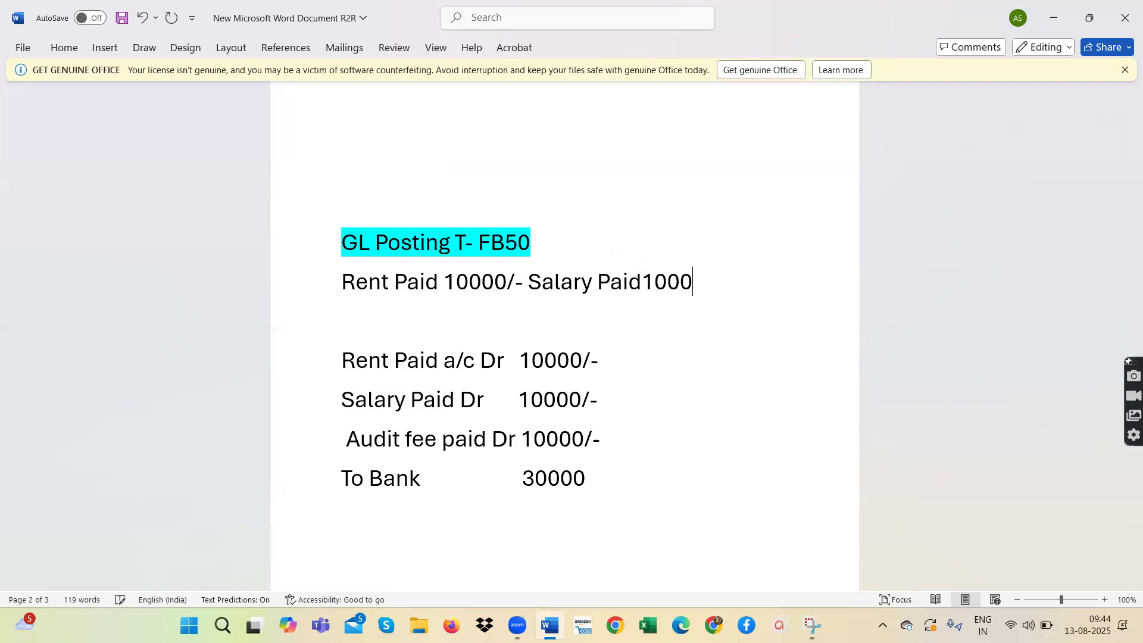
pyautogui.write('/-')
# Copy "Audit fee paid" from the journal entry to the end of the summary line and add the amount 10000/-.
pyautogui.moveTo(488, 441); pyautogui.dragTo(334, 441)
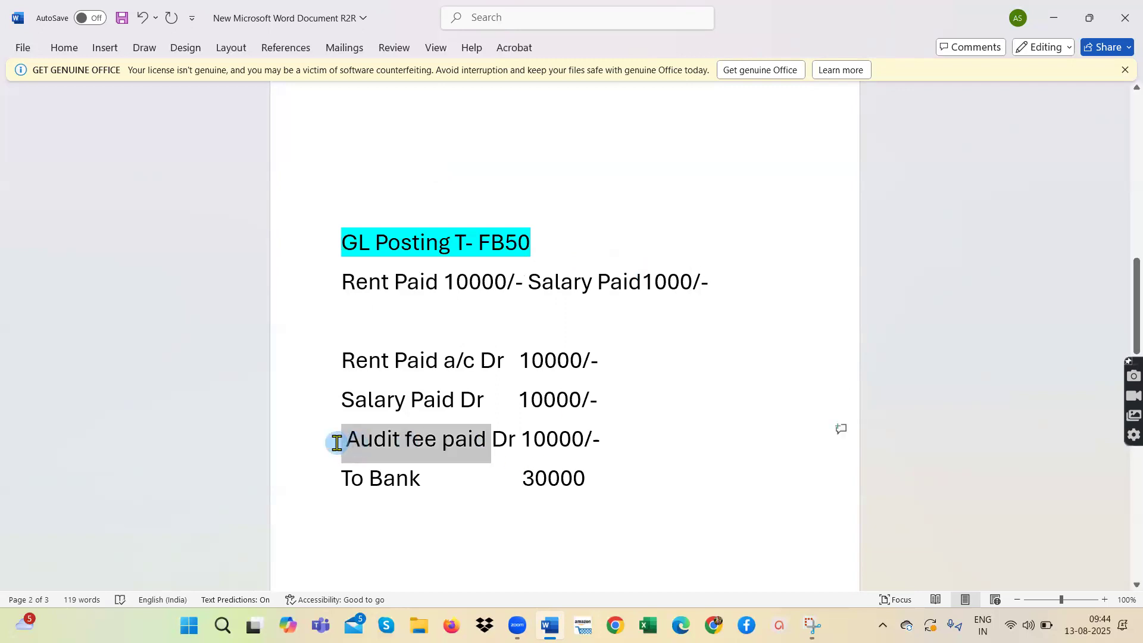
pyautogui.rightClick(413, 443)
pyautogui.click(463, 205)
pyautogui.click(719, 283)
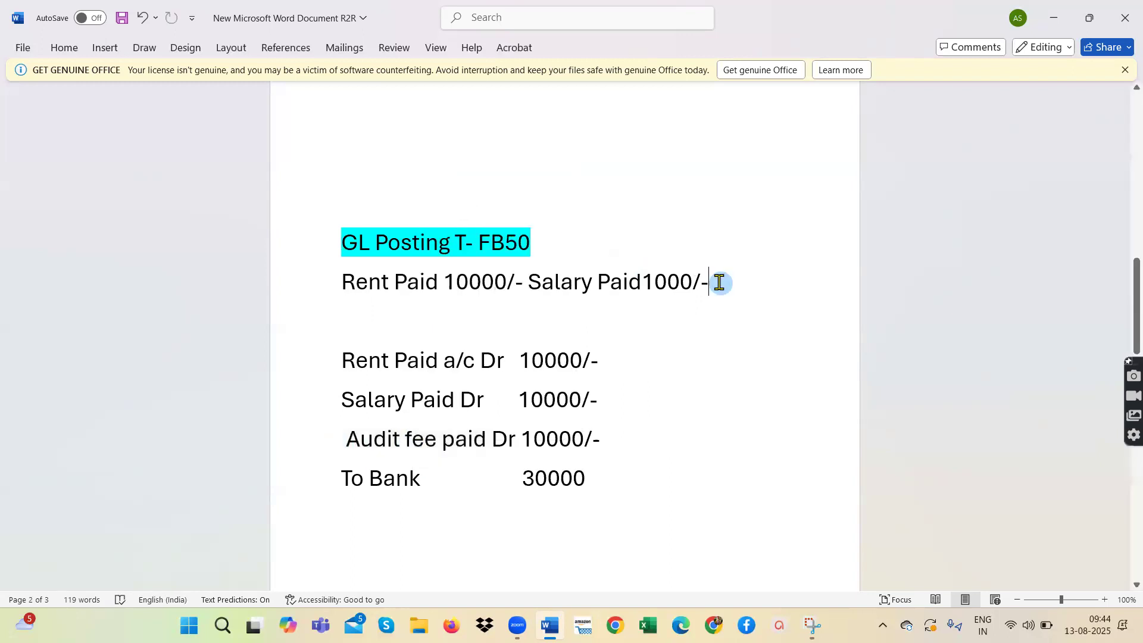
pyautogui.hotkey('ctrl', 'v')
pyautogui.write('10000')
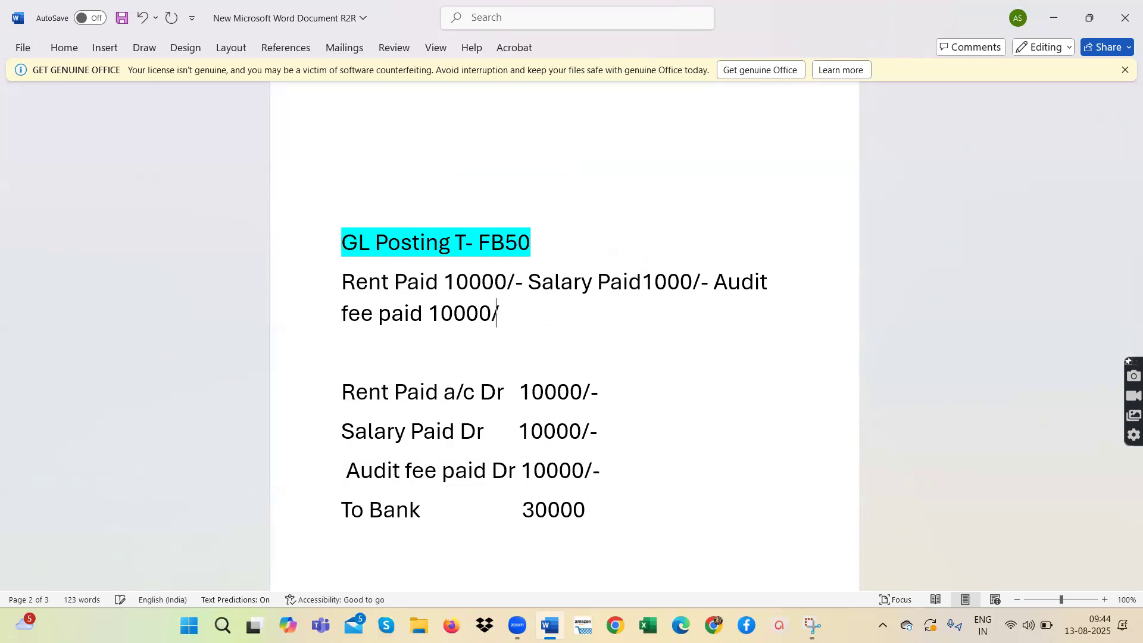
# Compare the expense summary line with the rent, salary, audit fee and bank lines of the FB50 journal entry.
pyautogui.moveTo(531, 300); pyautogui.dragTo(317, 275)
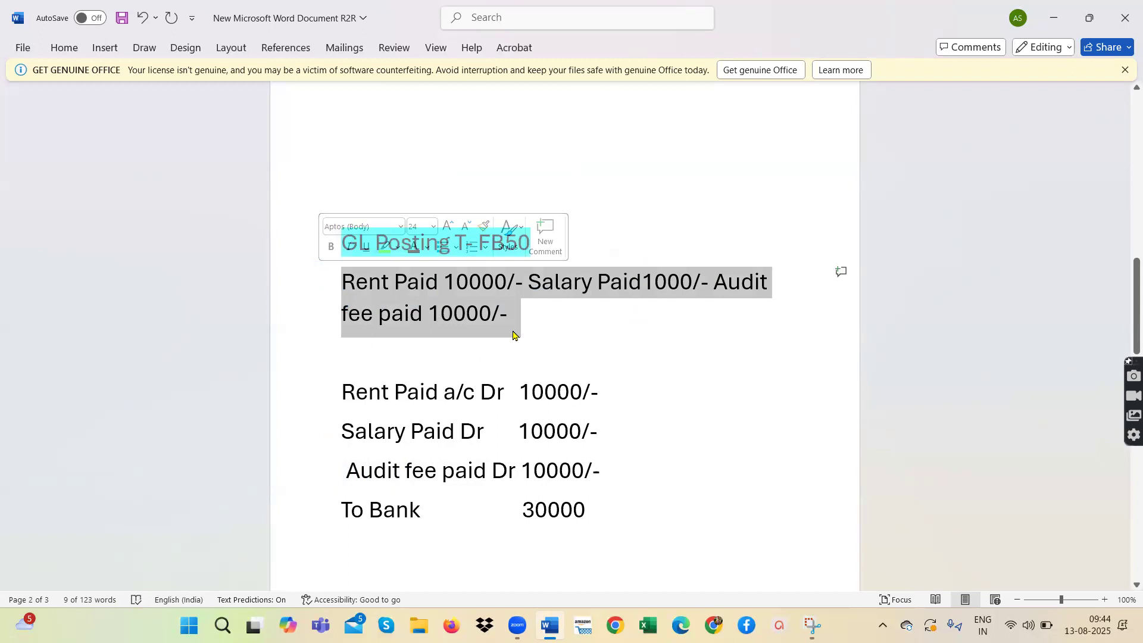
pyautogui.moveTo(347, 391); pyautogui.dragTo(608, 389)
pyautogui.moveTo(343, 430); pyautogui.dragTo(634, 424)
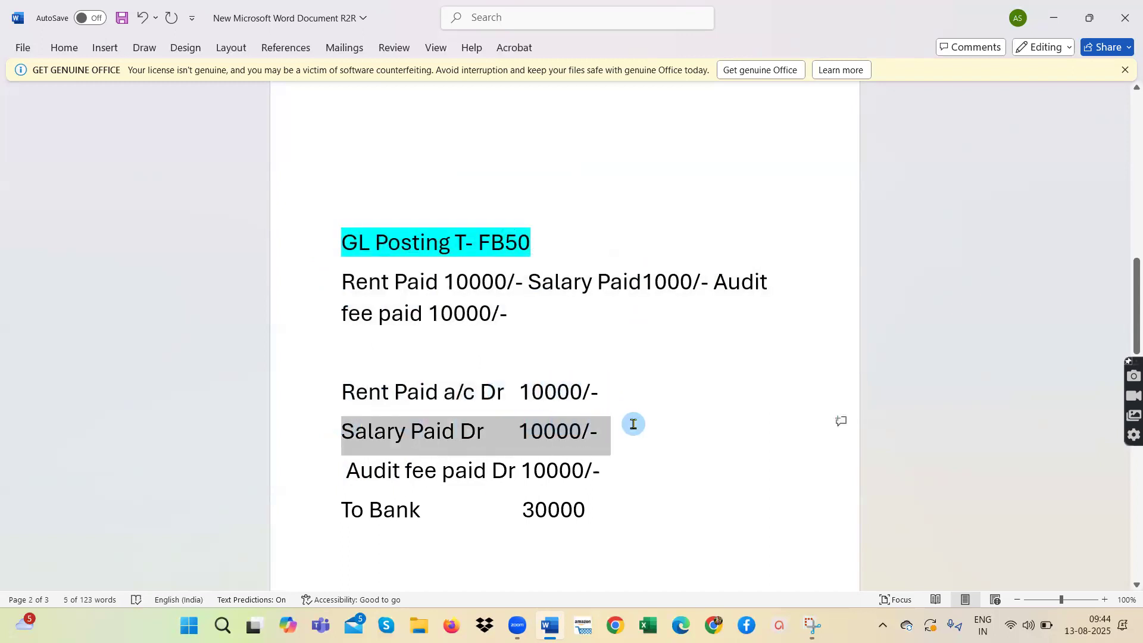
pyautogui.moveTo(347, 476); pyautogui.dragTo(339, 510)
pyautogui.click(610, 521)
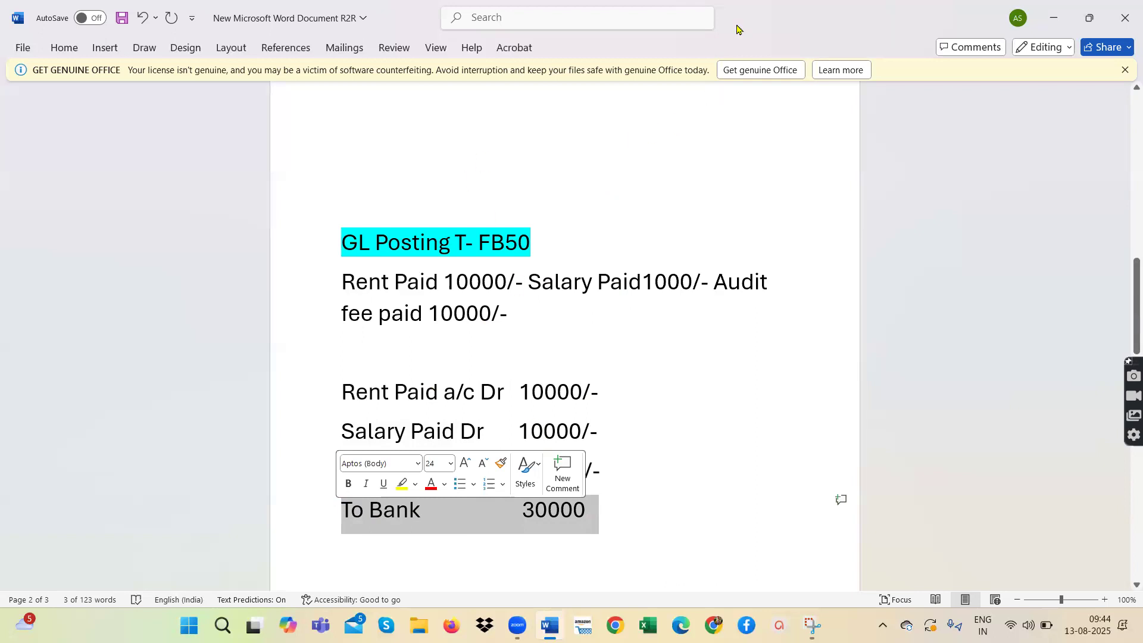
pyautogui.click(509, 70)
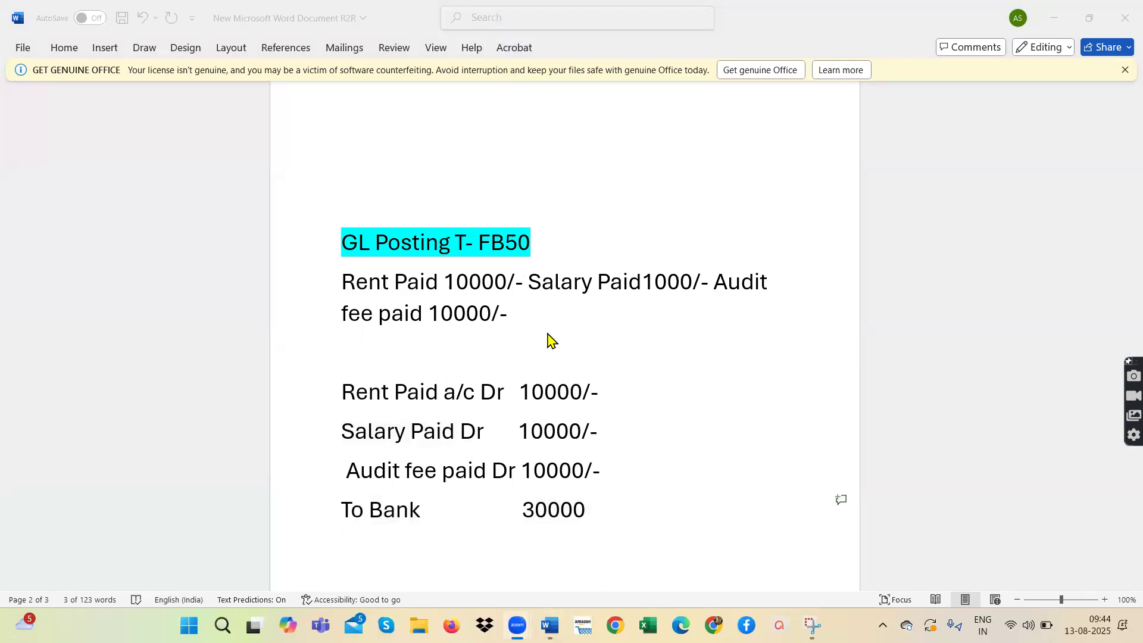
pyautogui.click(597, 510)
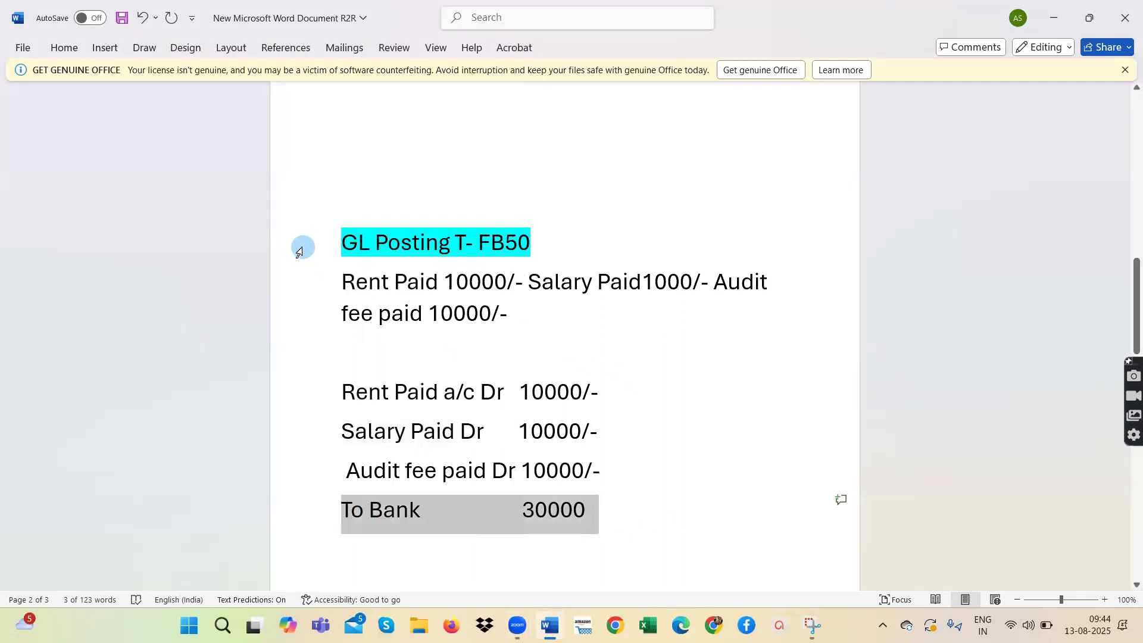
pyautogui.click(543, 316)
pyautogui.moveTo(338, 242); pyautogui.dragTo(696, 513)
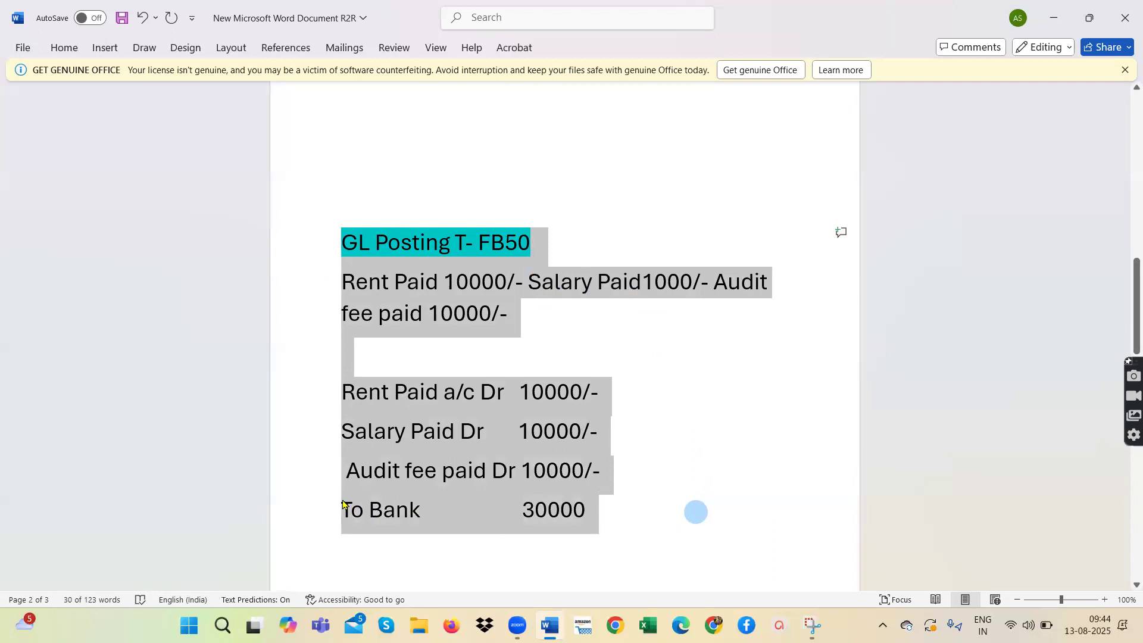
# Remove the leading space from the "Audit fee paid Dr" line and save the document.
pyautogui.click(346, 471)
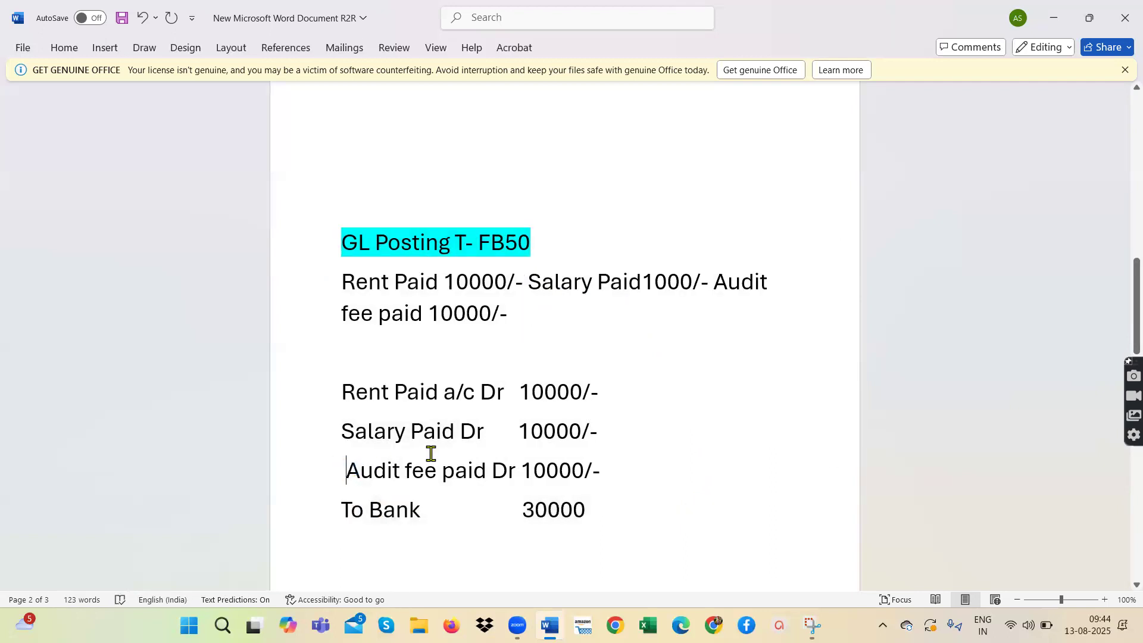
pyautogui.press('BackSpace')
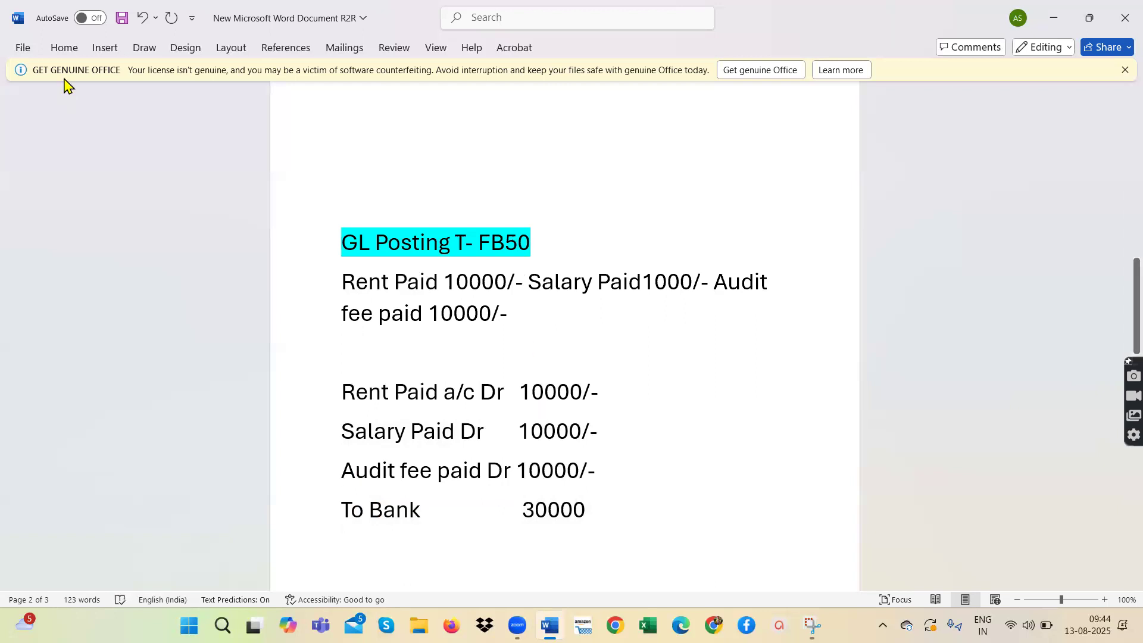
pyautogui.click(22, 47)
pyautogui.click(50, 214)
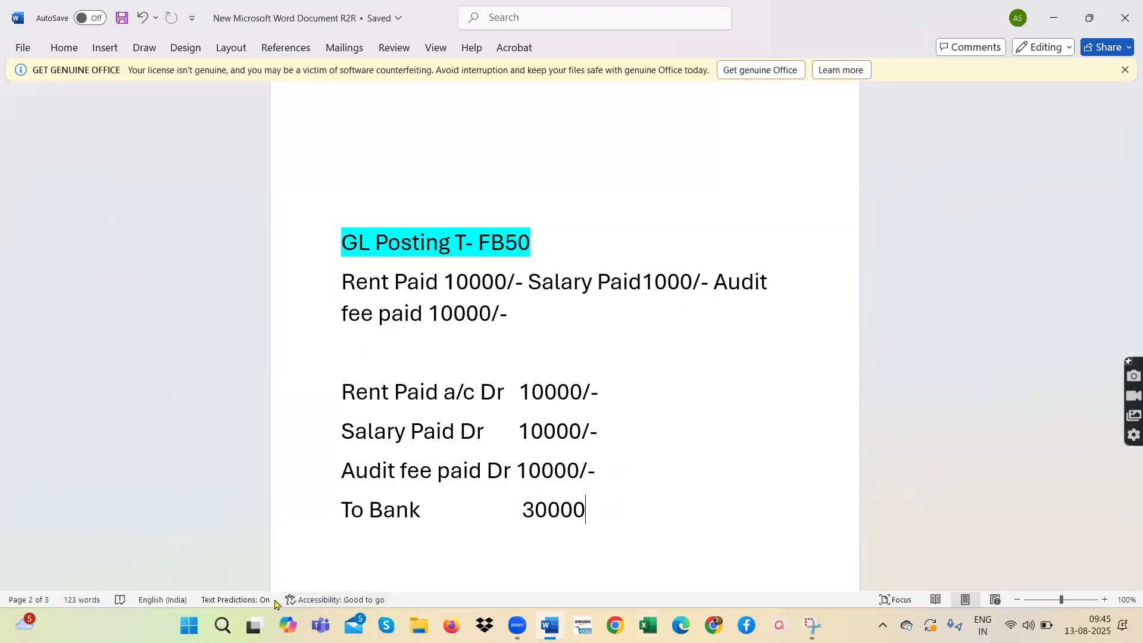
# Launch SAP Logon from the recently used apps.
pyautogui.click(190, 625)
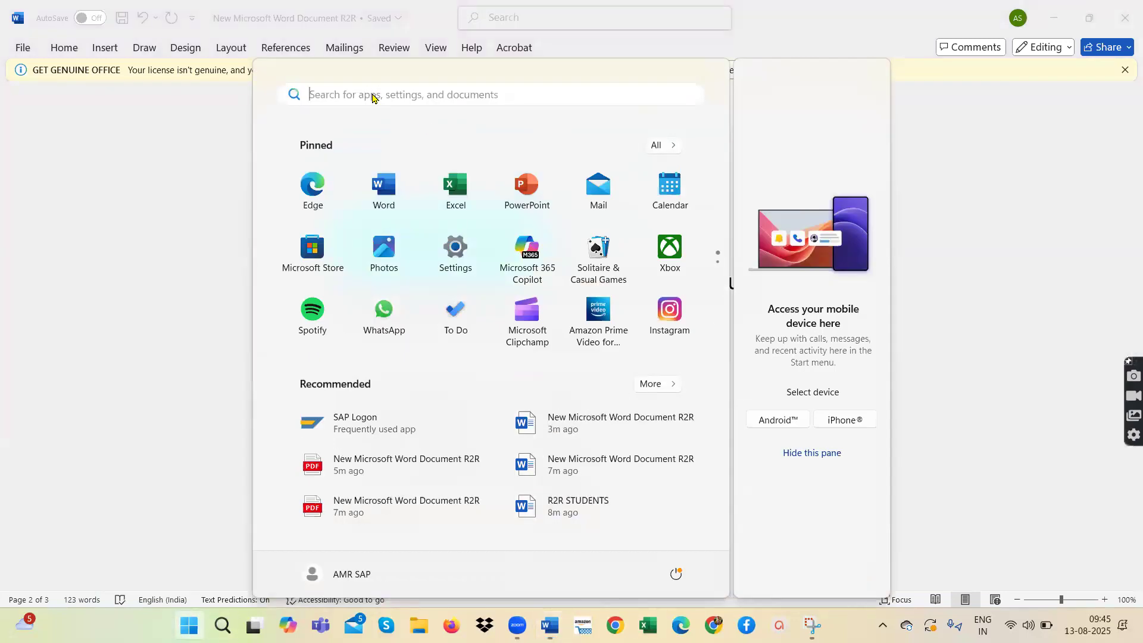
pyautogui.click(372, 97)
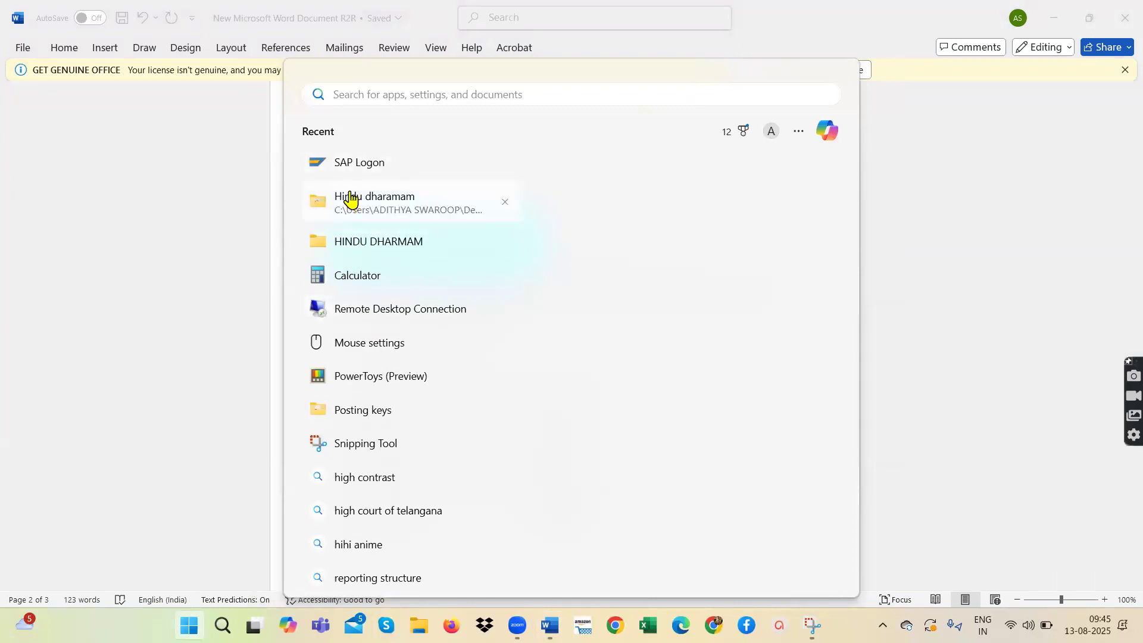
pyautogui.click(347, 174)
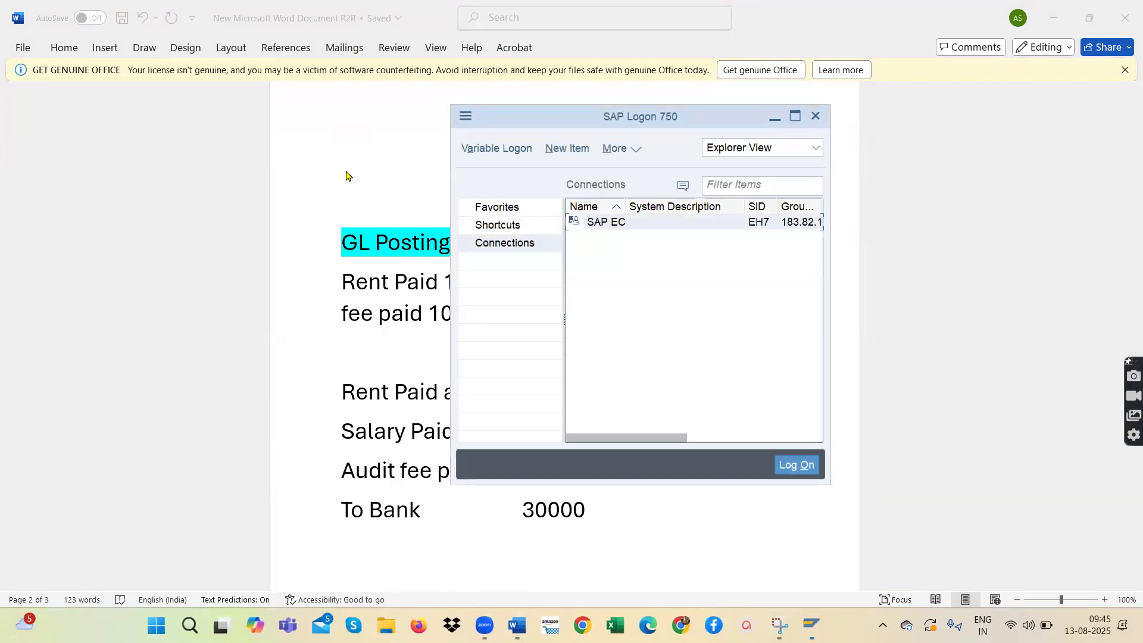
# Open the SAP EC connection and try to log on with the user ID and account password.
pyautogui.click(793, 463)
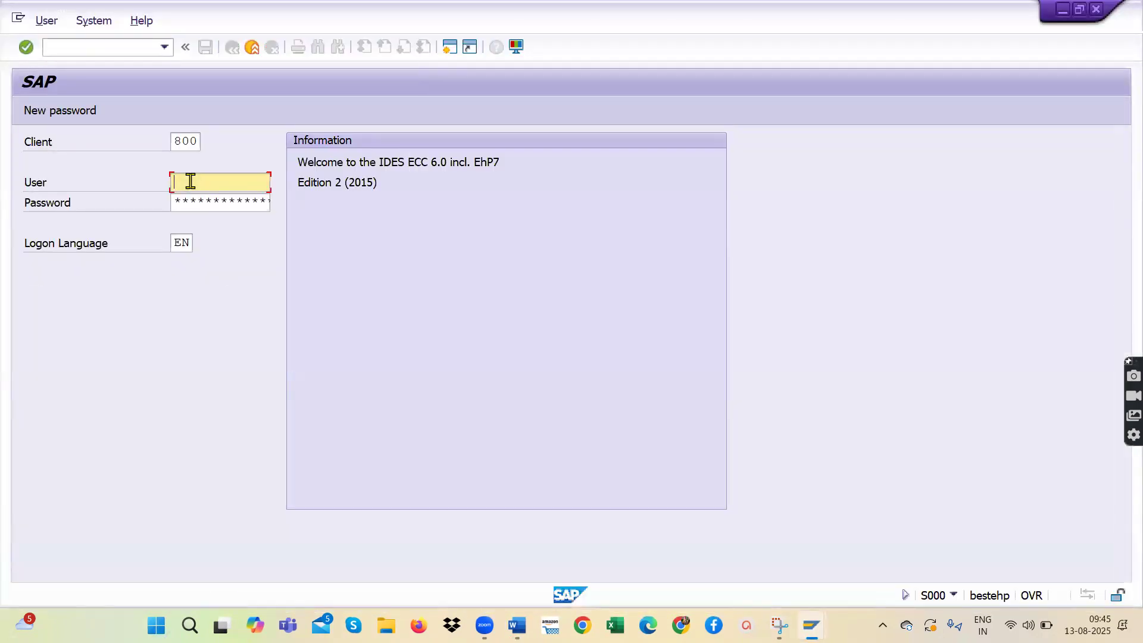
pyautogui.click(189, 181)
pyautogui.click(203, 200)
pyautogui.click(204, 200)
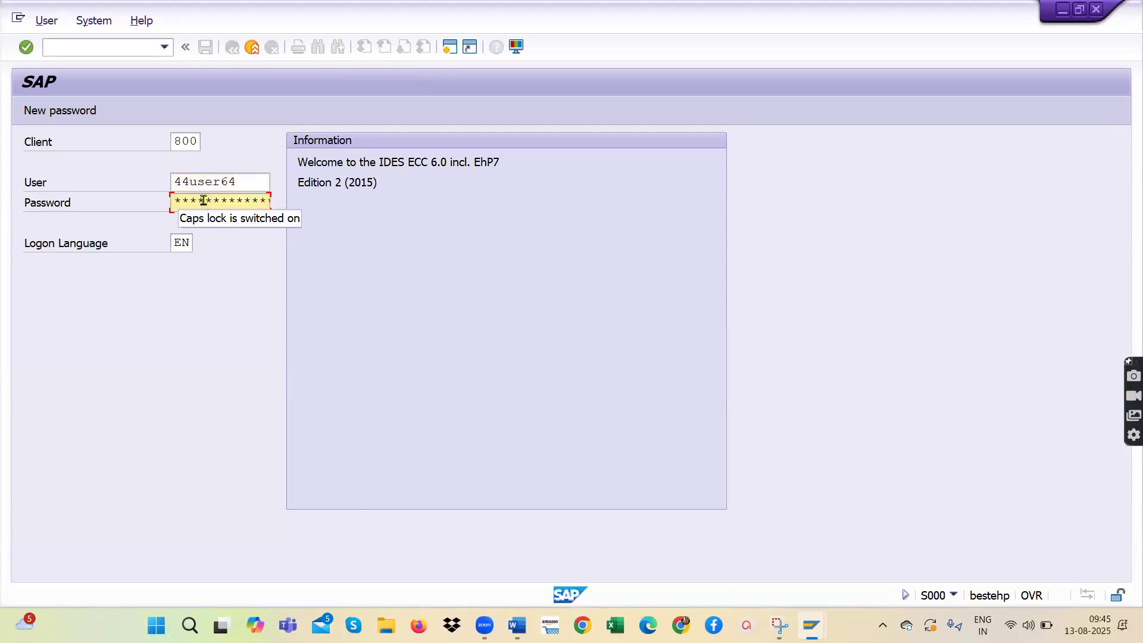
pyautogui.press('capslock')
pyautogui.press('capslock')
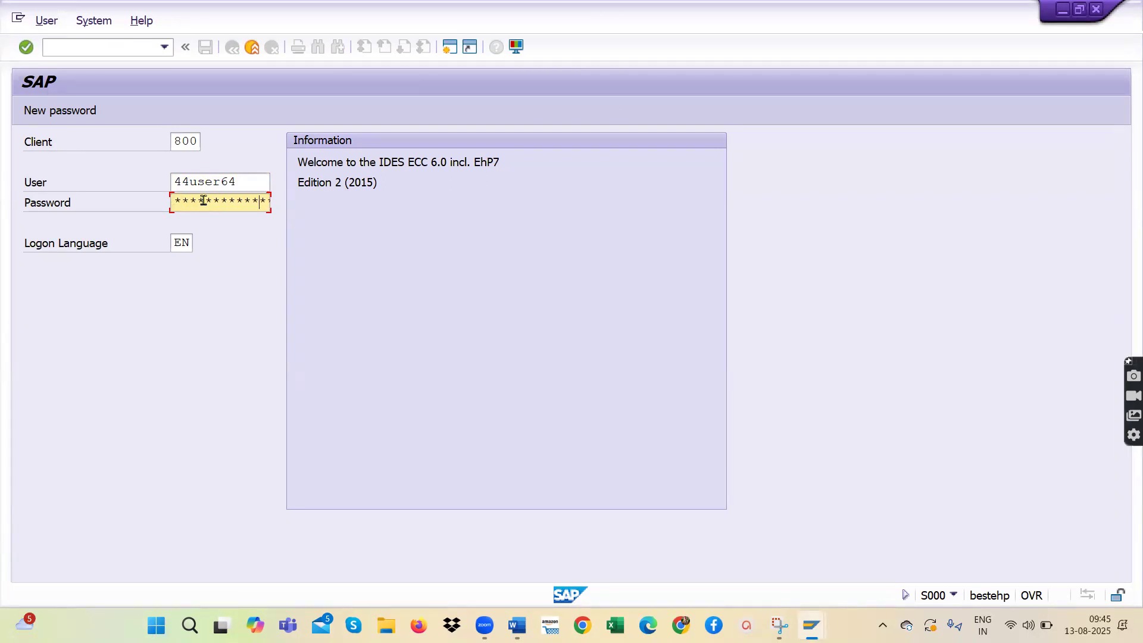
pyautogui.press('Return')
# Re-enter the account password, log on and close the information message.
pyautogui.click(203, 201)
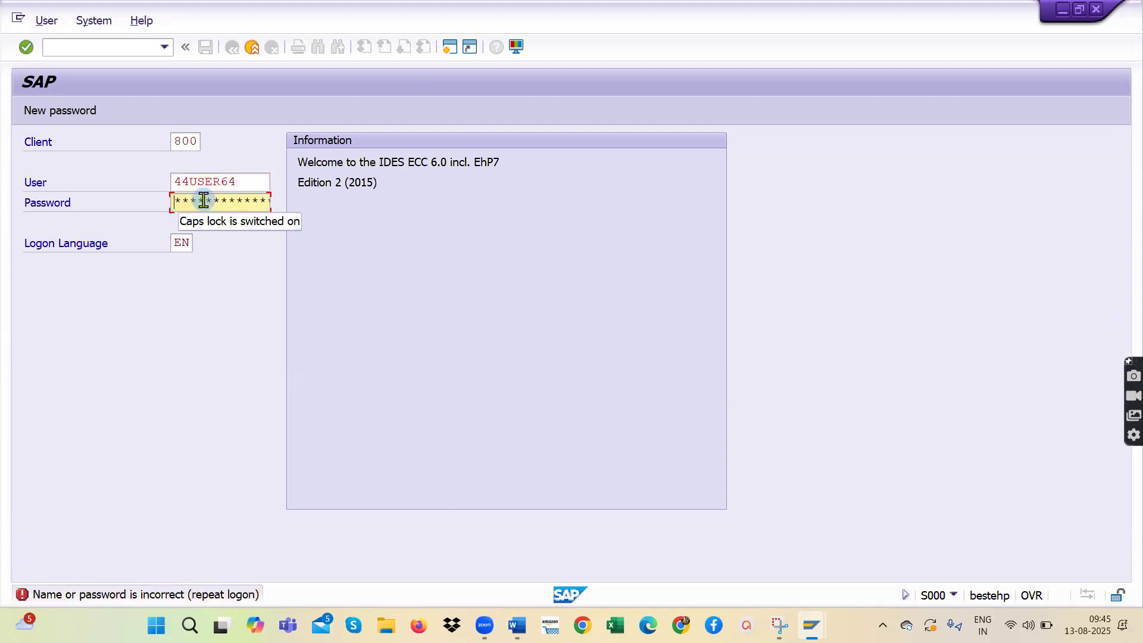
pyautogui.press('capslock')
pyautogui.press('capslock')
pyautogui.press('capslock')
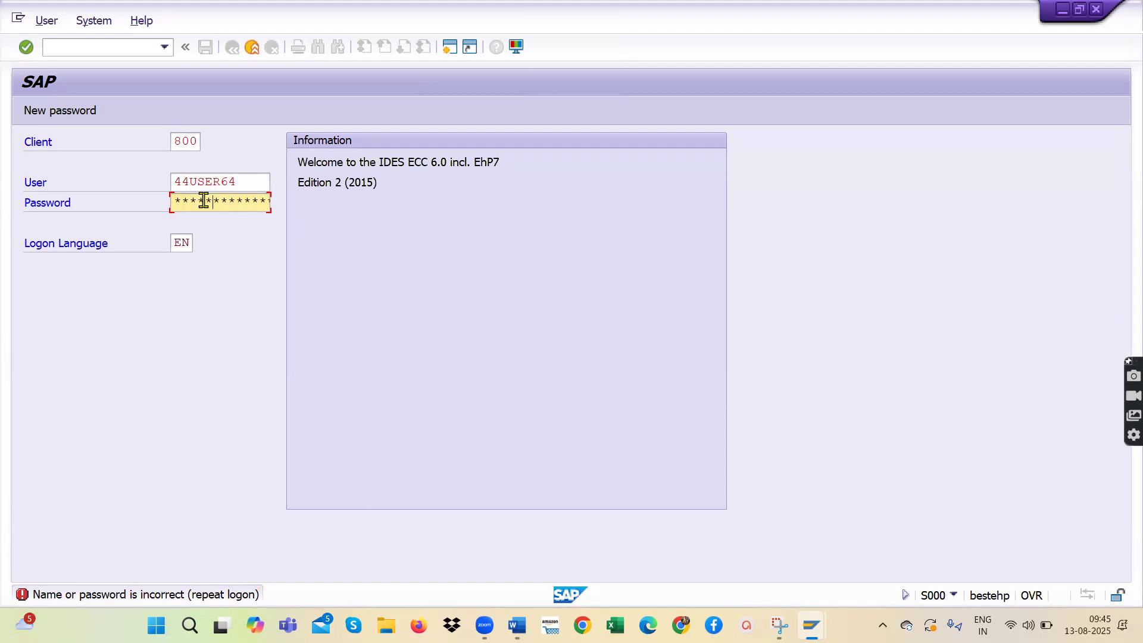
pyautogui.press('capslock')
pyautogui.press('capslock')
pyautogui.press('Return')
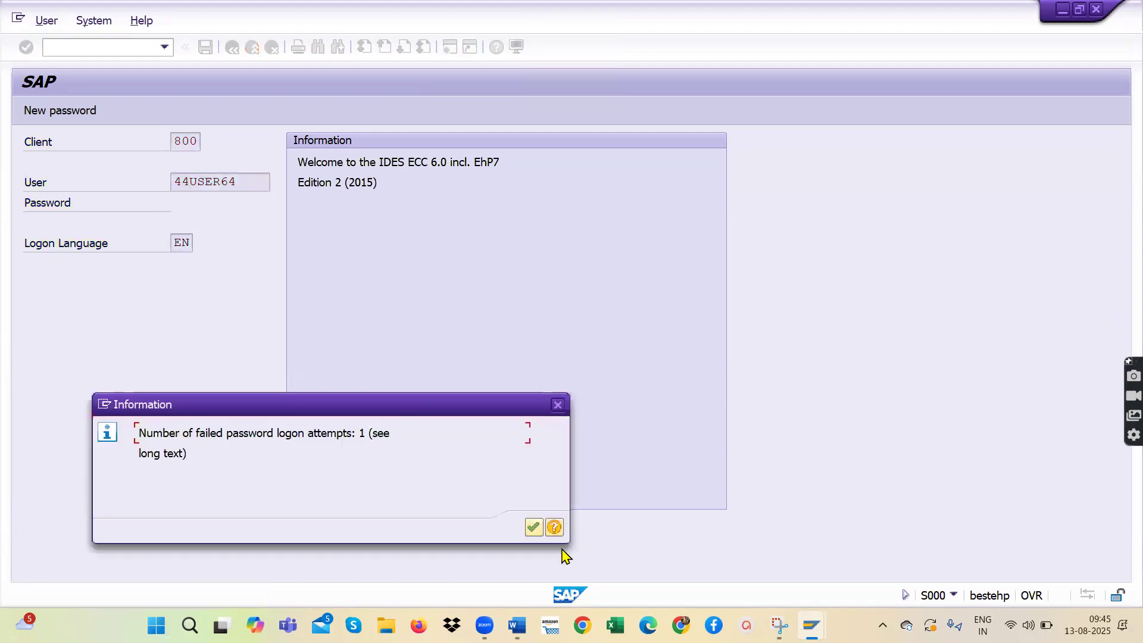
pyautogui.click(534, 527)
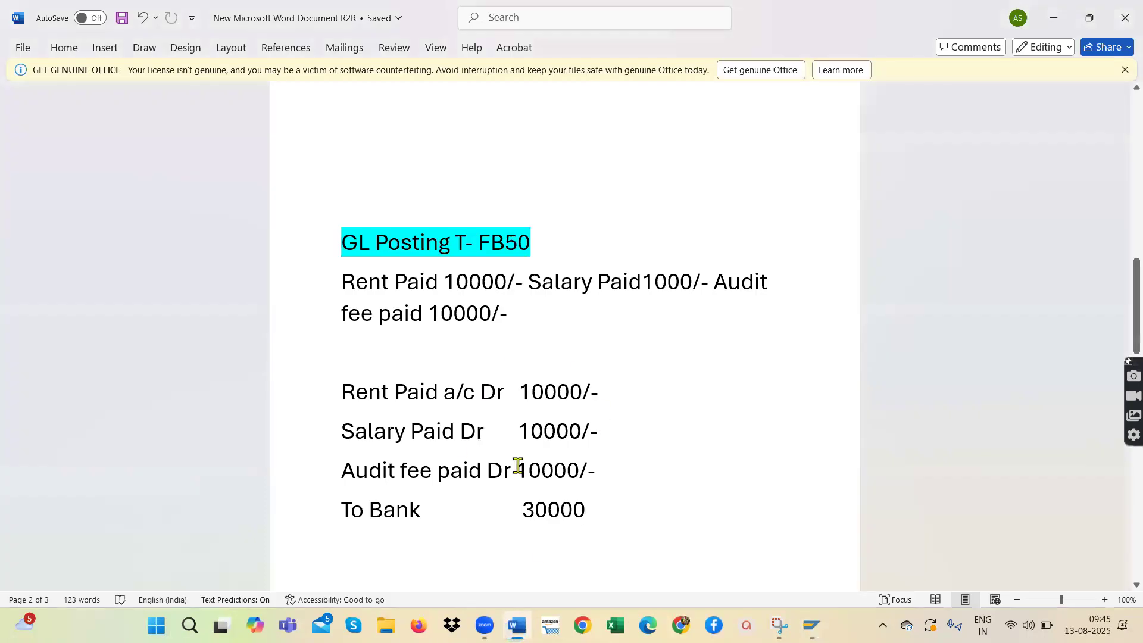
# Switch to the Word notes, review the journal entry lines and copy the words "Audit fee".
pyautogui.moveTo(631, 498); pyautogui.dragTo(316, 385)
pyautogui.click(411, 393)
pyautogui.moveTo(345, 429); pyautogui.dragTo(610, 427)
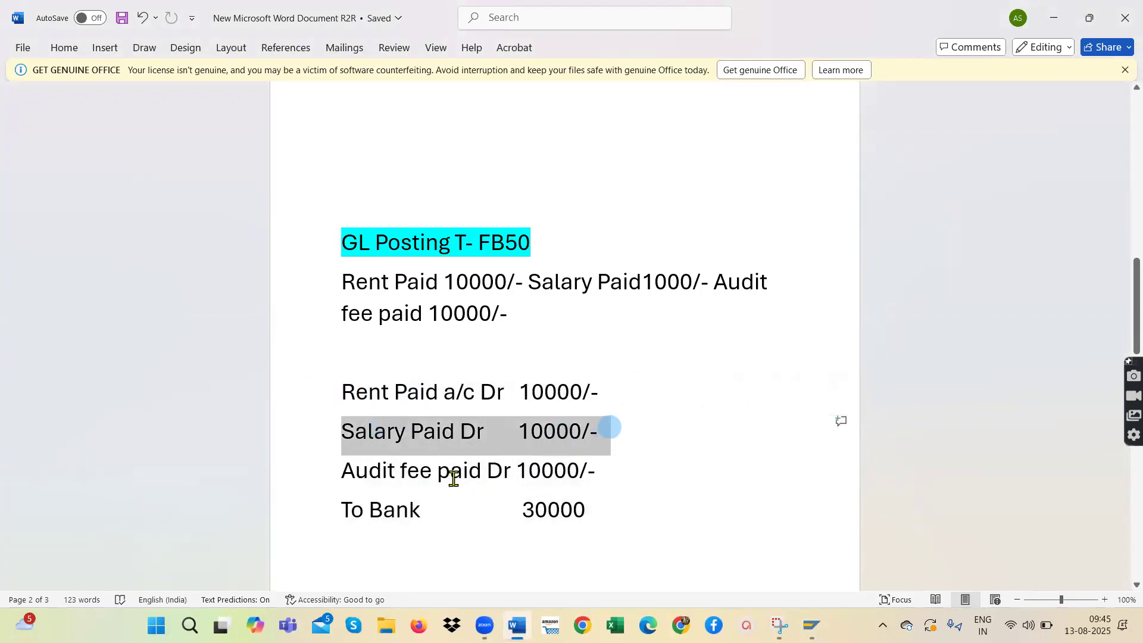
pyautogui.moveTo(435, 470); pyautogui.dragTo(340, 469)
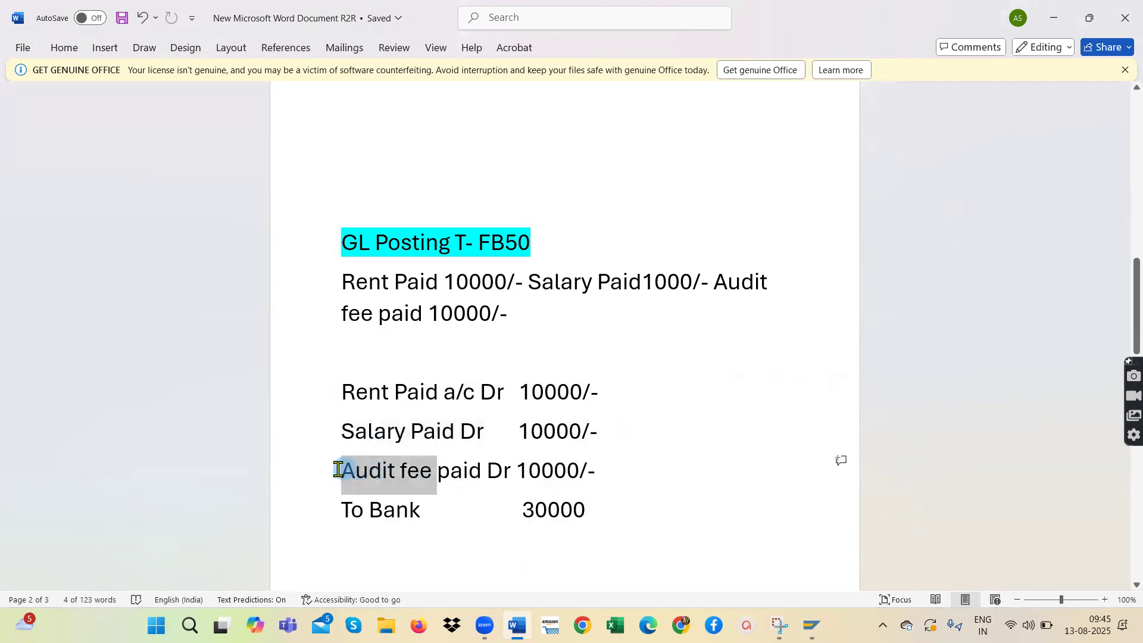
pyautogui.rightClick(402, 473)
pyautogui.click(475, 238)
# Switch back to SAP Easy Access and open transaction FS00.
pyautogui.click(811, 625)
pyautogui.click(836, 572)
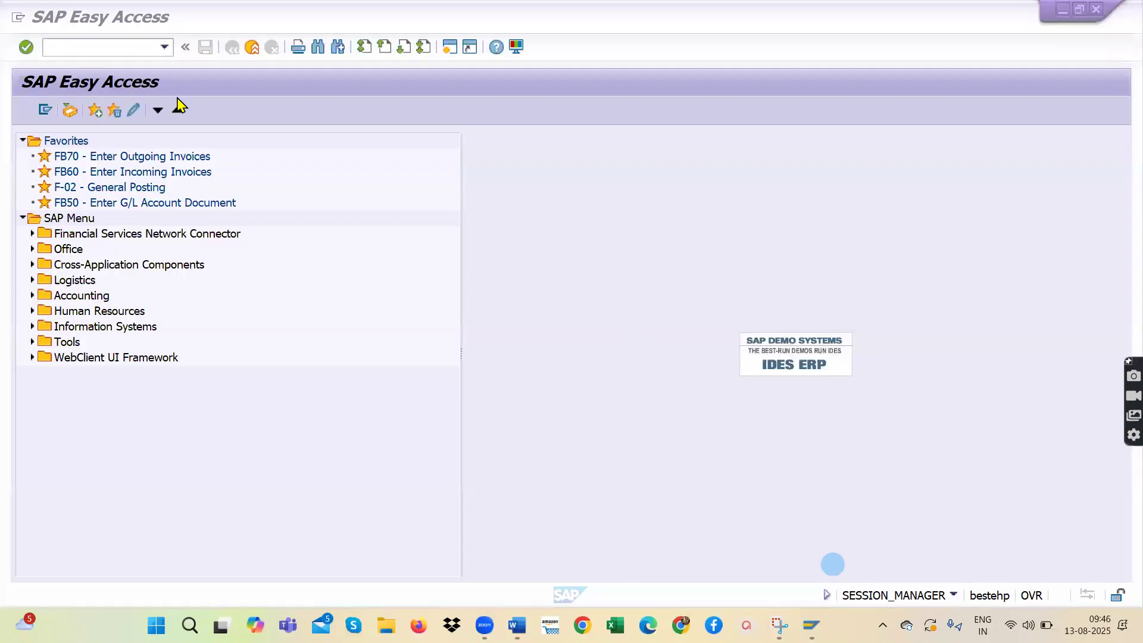
pyautogui.click(64, 47)
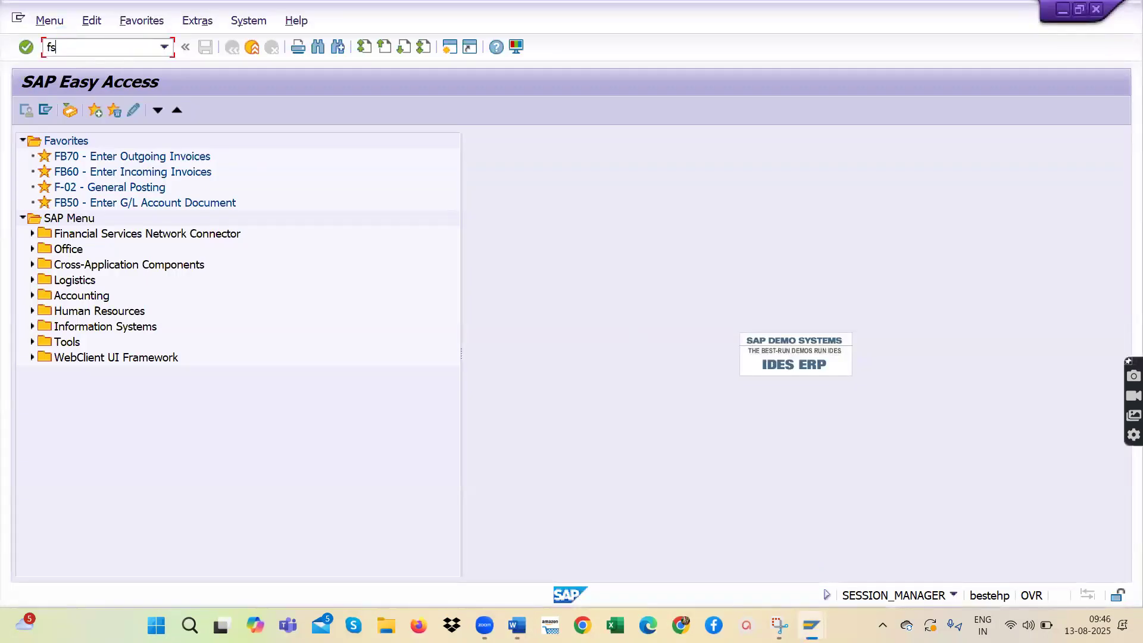
pyautogui.write('fs00')
pyautogui.press('Return')
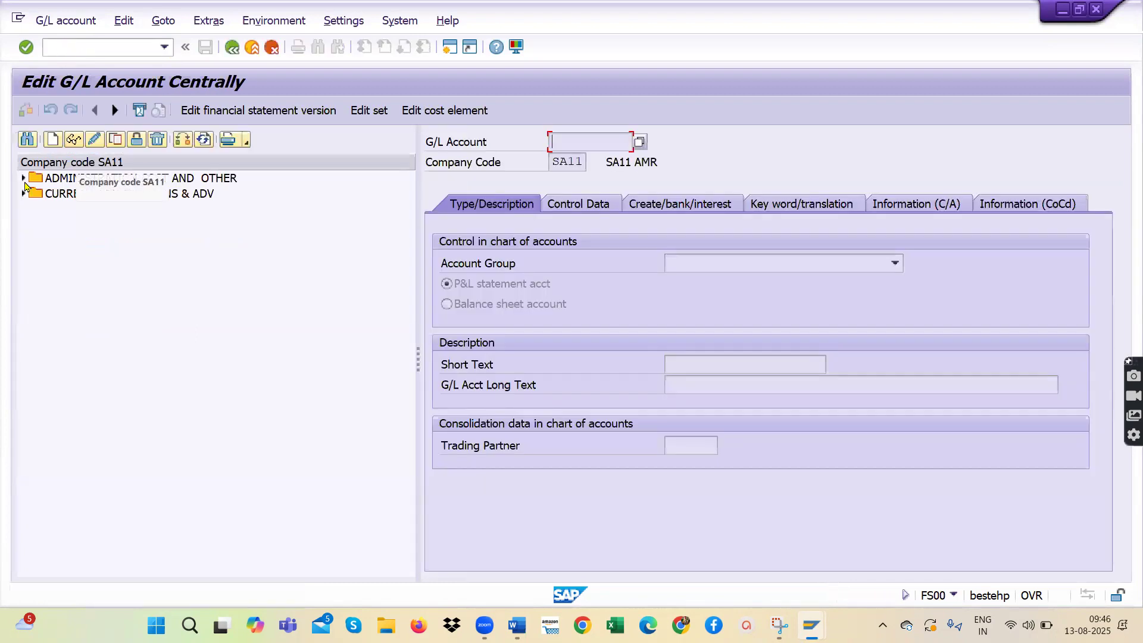
# Expand the ADMINISTRATION COST AND OTHER accounts and start creating G/L account 400304 in company code SA11.
pyautogui.click(23, 178)
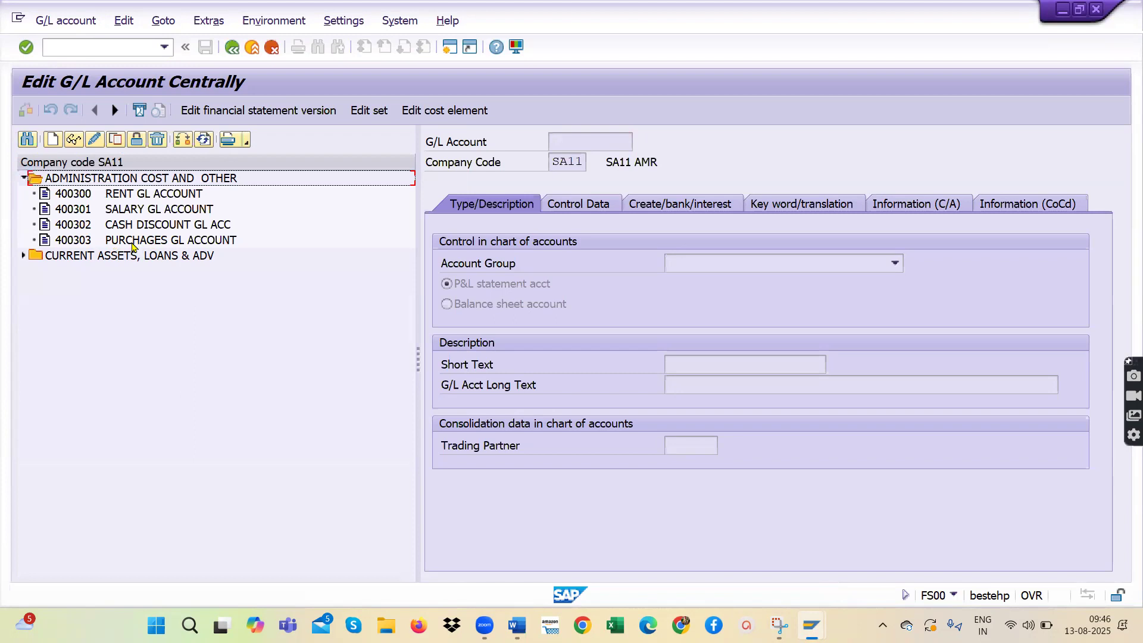
pyautogui.click(53, 141)
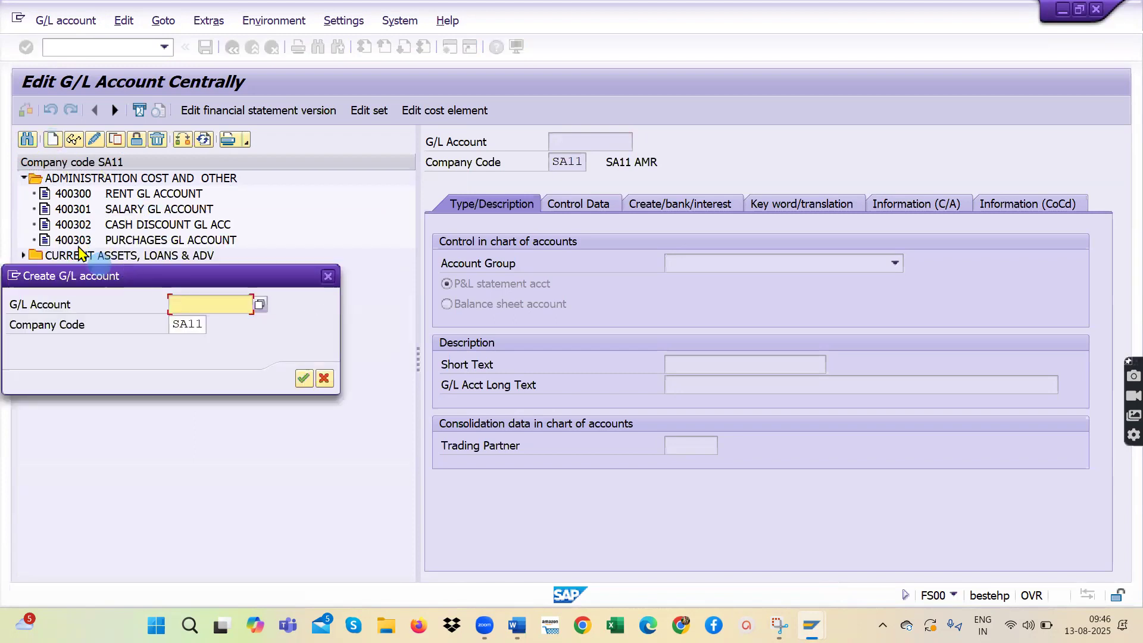
pyautogui.write('4')
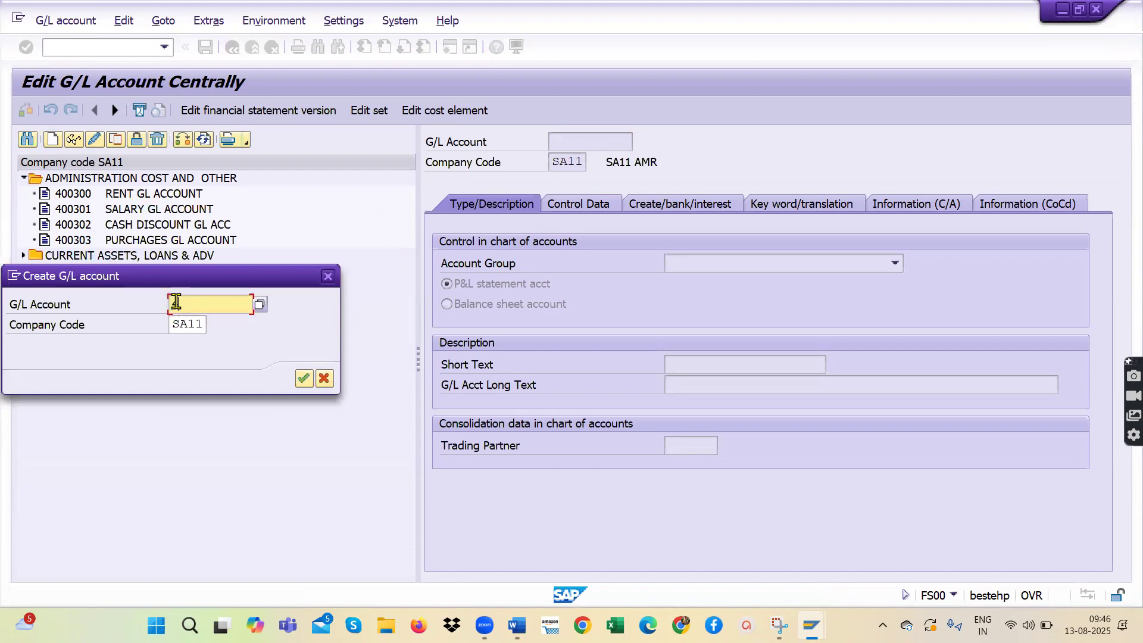
pyautogui.write('00304')
pyautogui.click(303, 380)
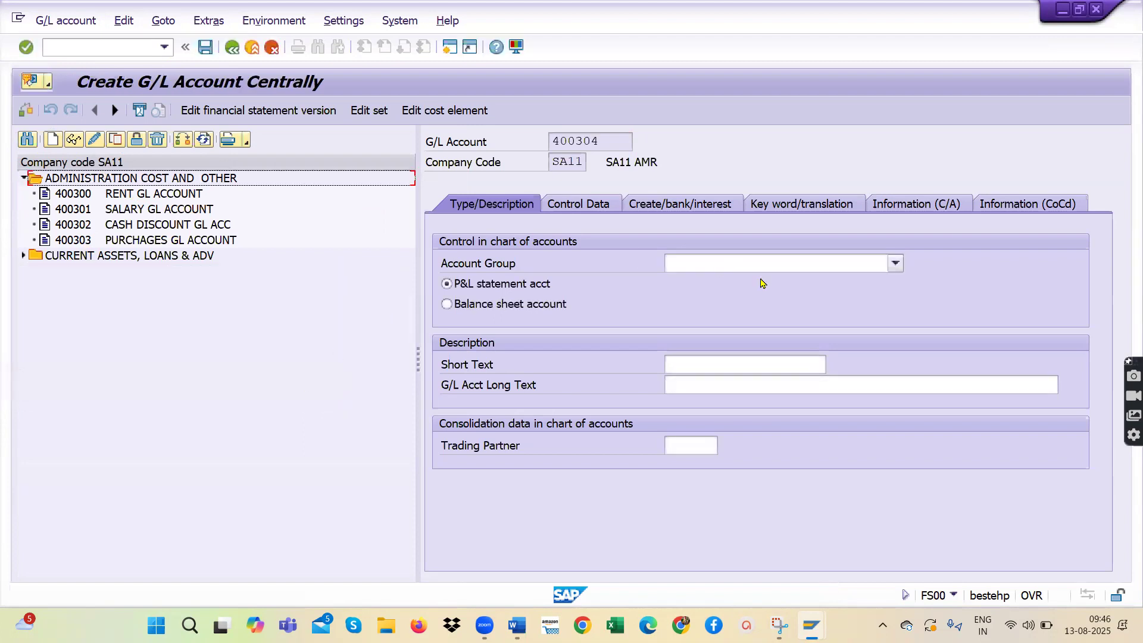
# Assign account 400304 to the ADMINISTRATION COST AND OTHER group, with "Audit fee" as short text and long text.
pyautogui.click(895, 264)
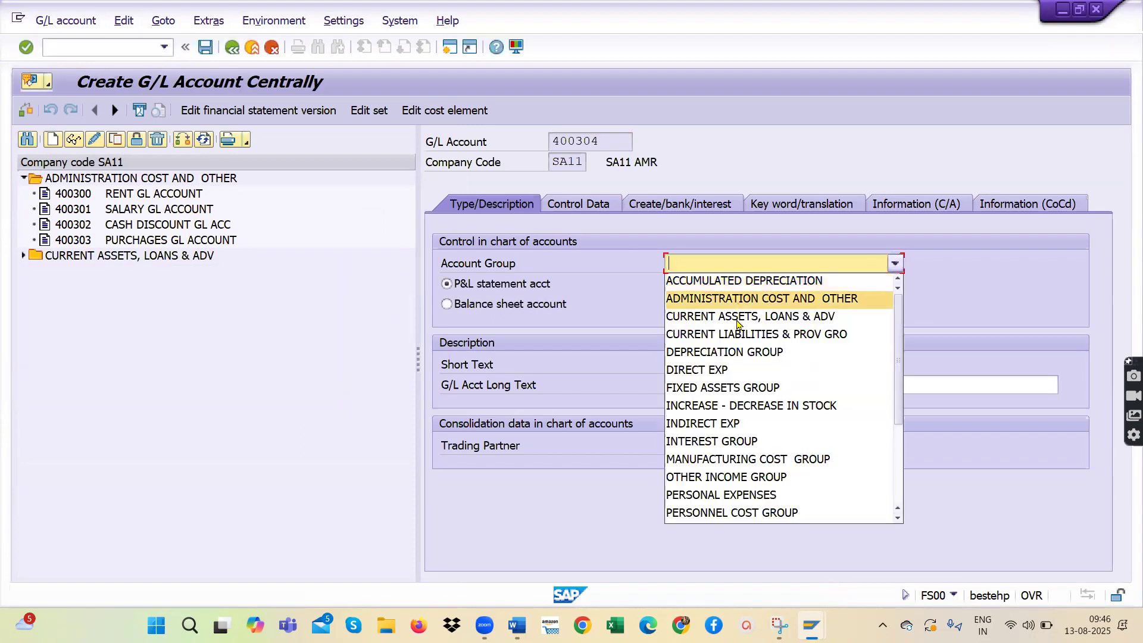
pyautogui.click(734, 299)
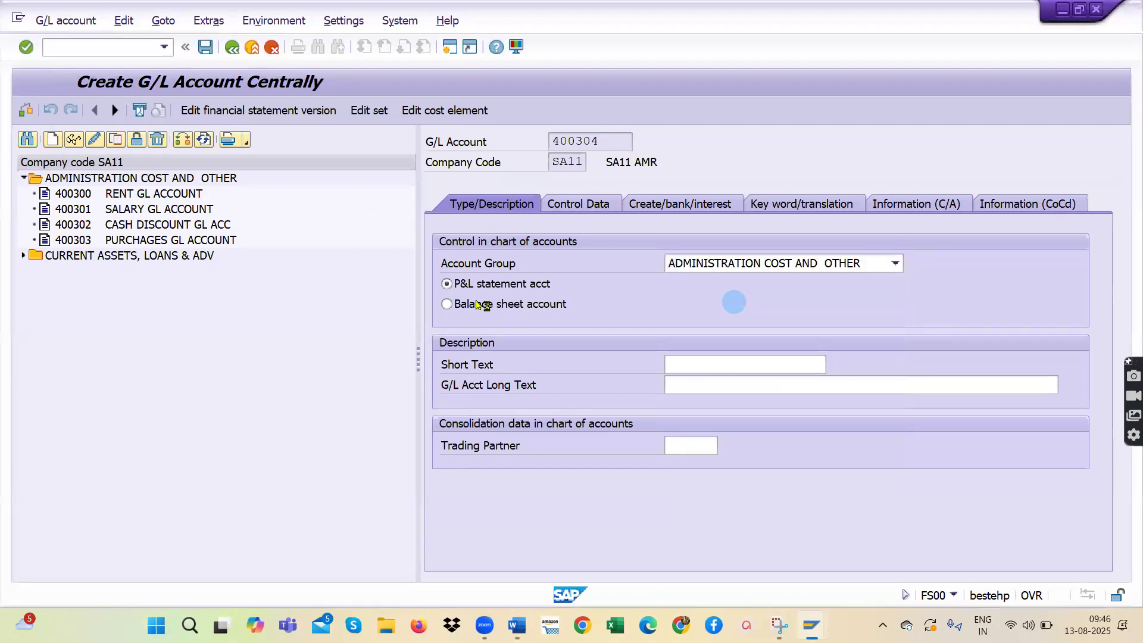
pyautogui.click(679, 364)
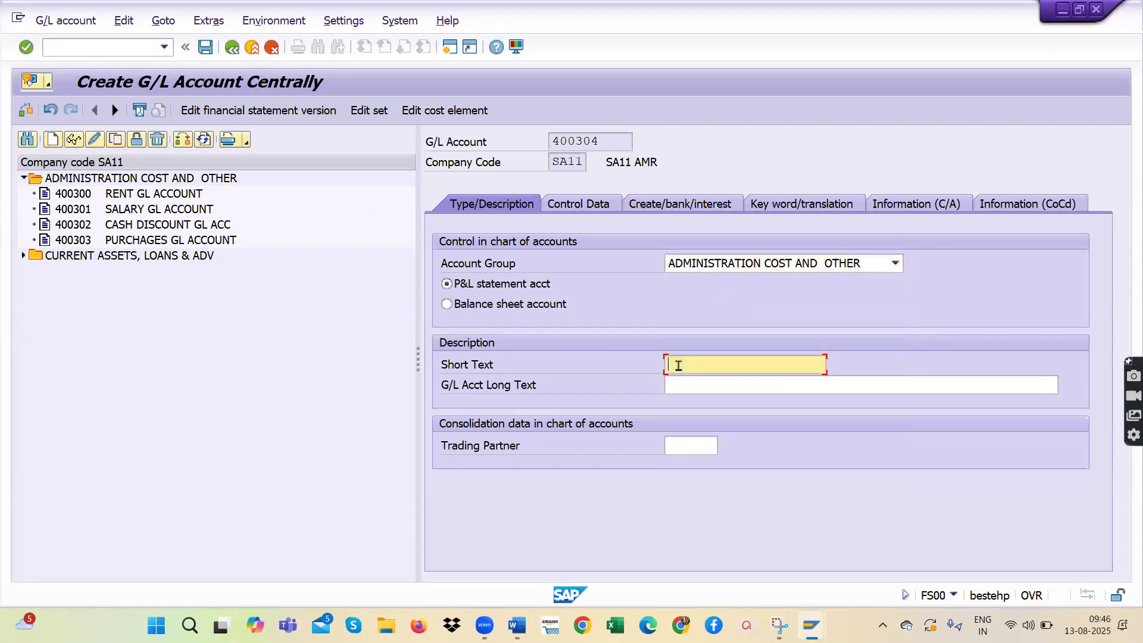
pyautogui.click(691, 390)
pyautogui.write('Audit fee')
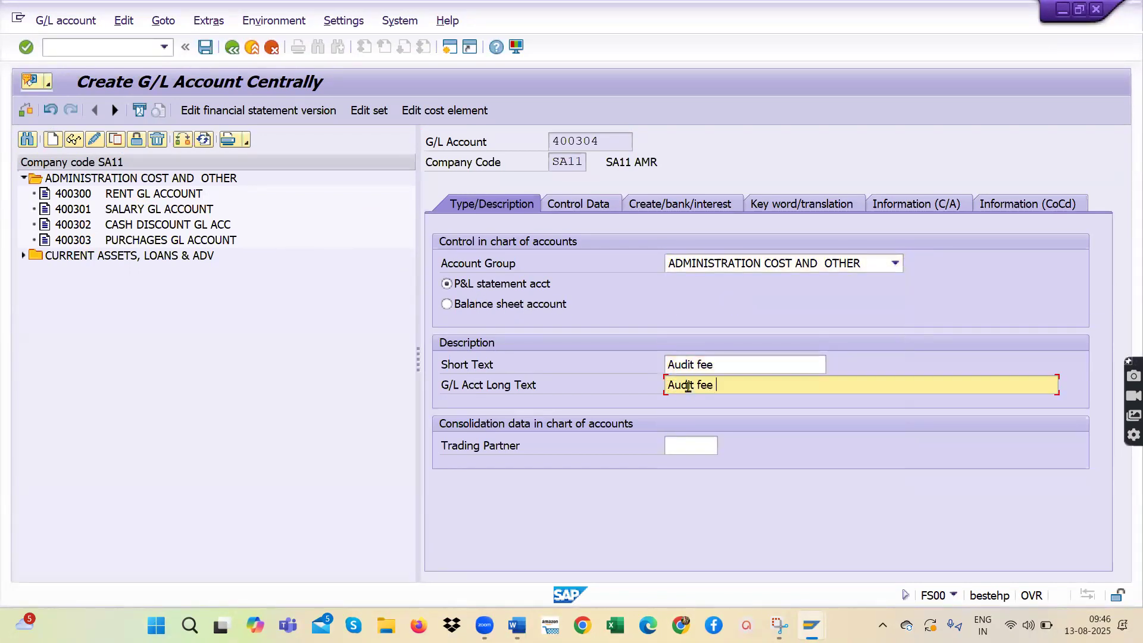
# Enable line item display in the account's control data and set its sort key to 001.
pyautogui.click(583, 205)
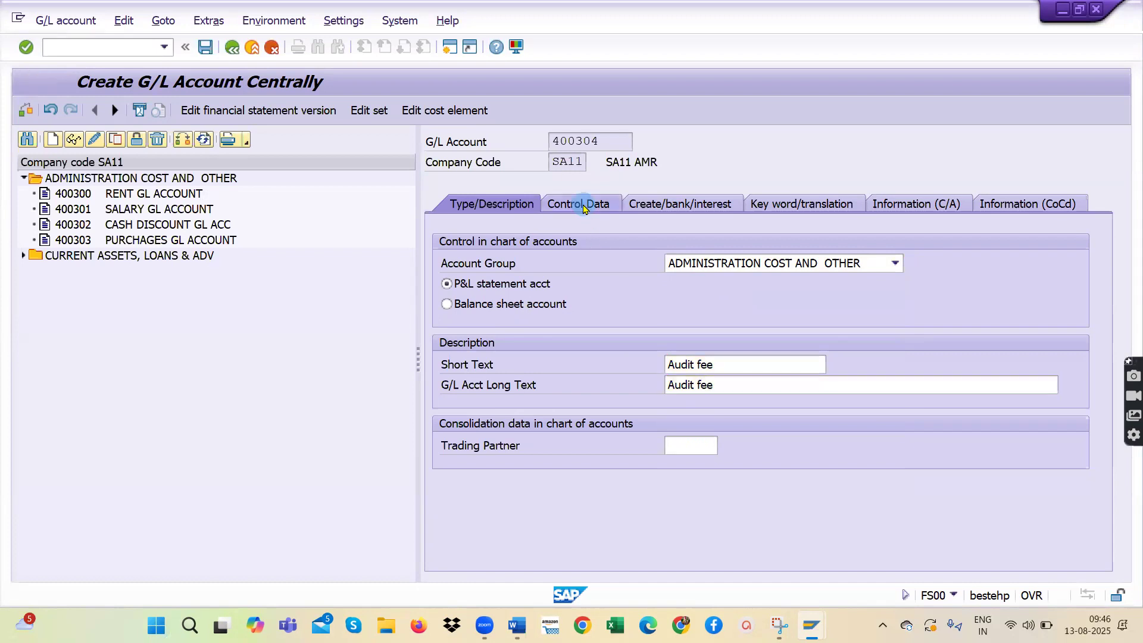
pyautogui.click(446, 546)
pyautogui.scroll(-3, 571, 462)
pyautogui.click(671, 443)
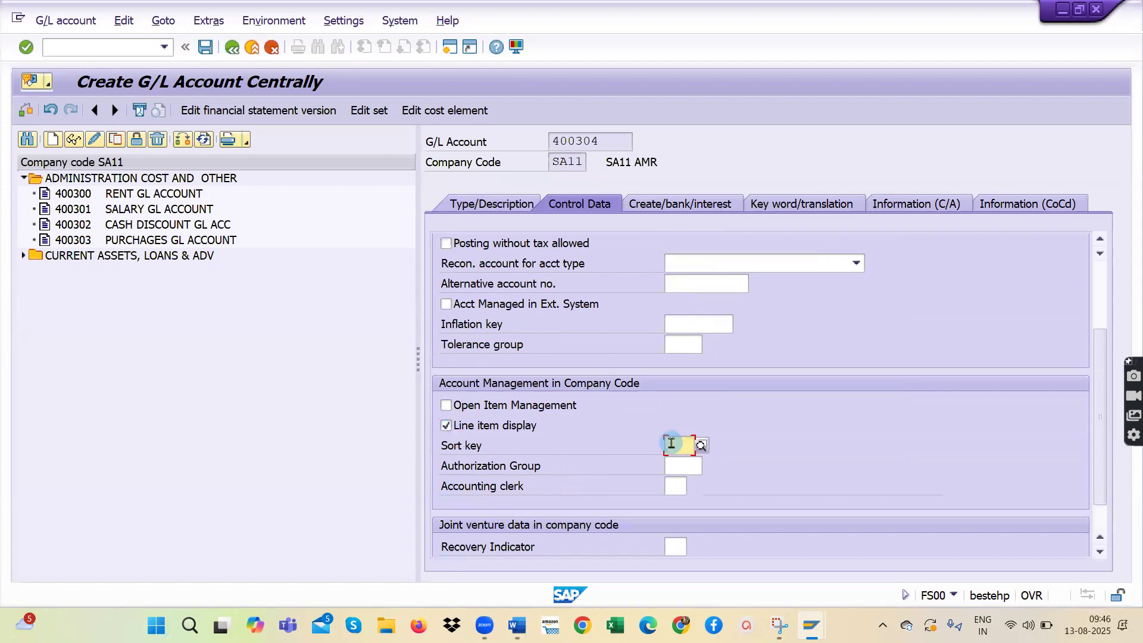
pyautogui.write('001')
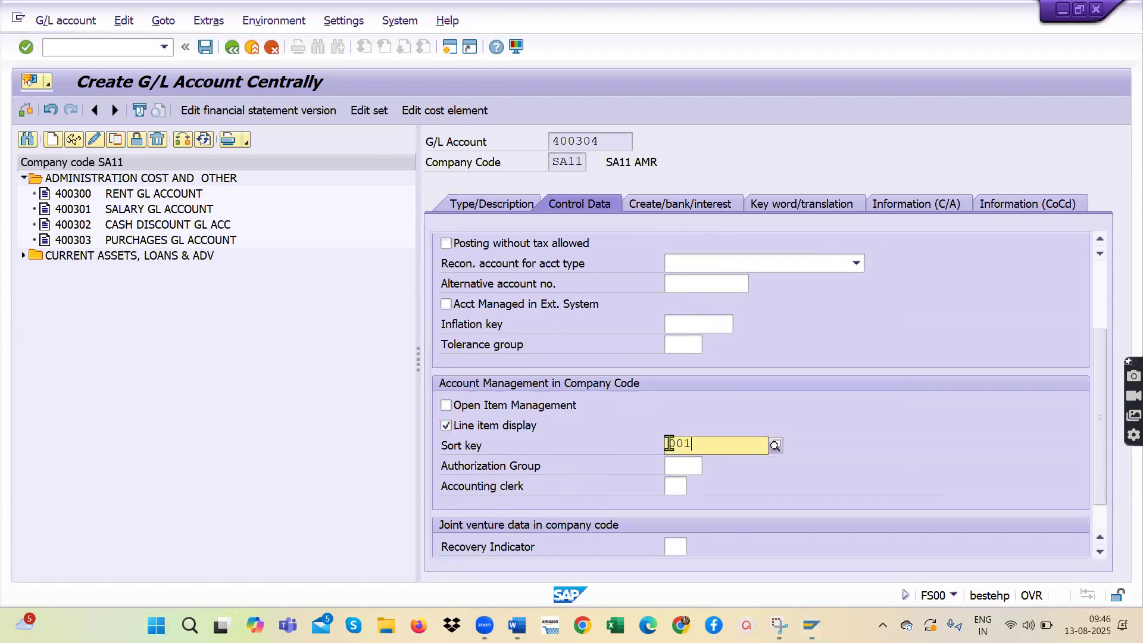
pyautogui.click(684, 480)
# Set the account's field status group to G001 and save the new G/L account.
pyautogui.click(685, 206)
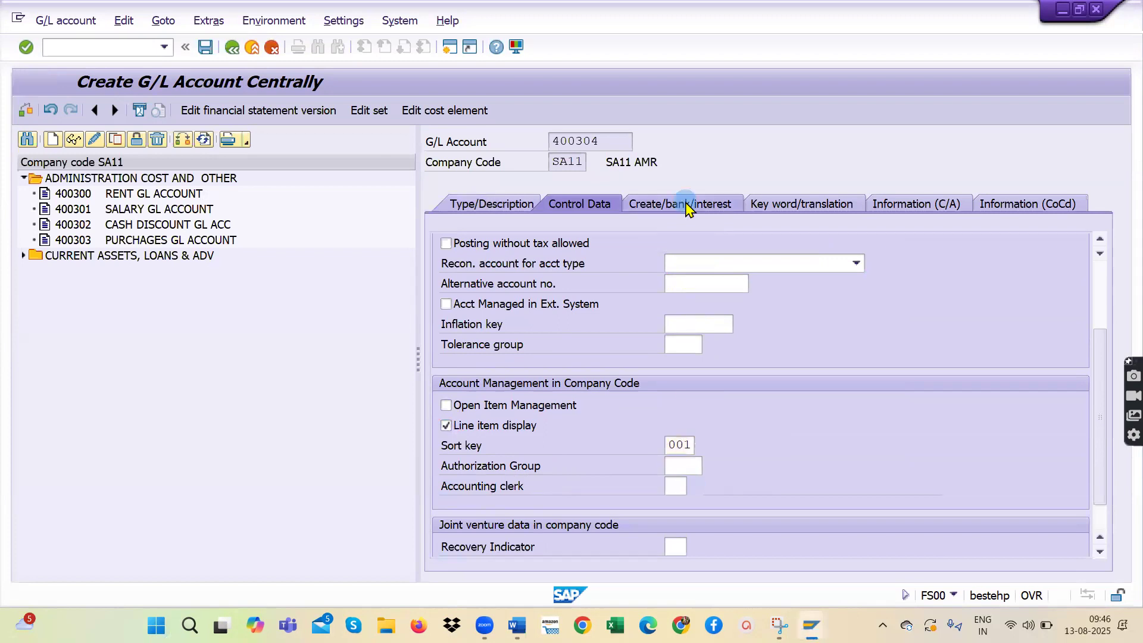
pyautogui.click(709, 261)
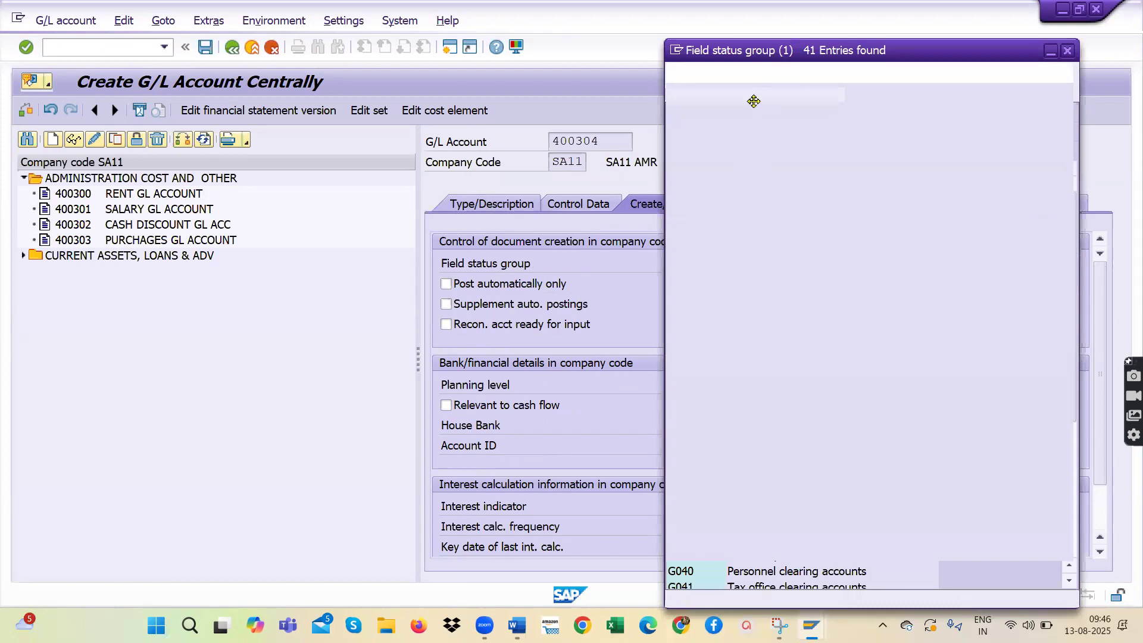
pyautogui.doubleClick(680, 173)
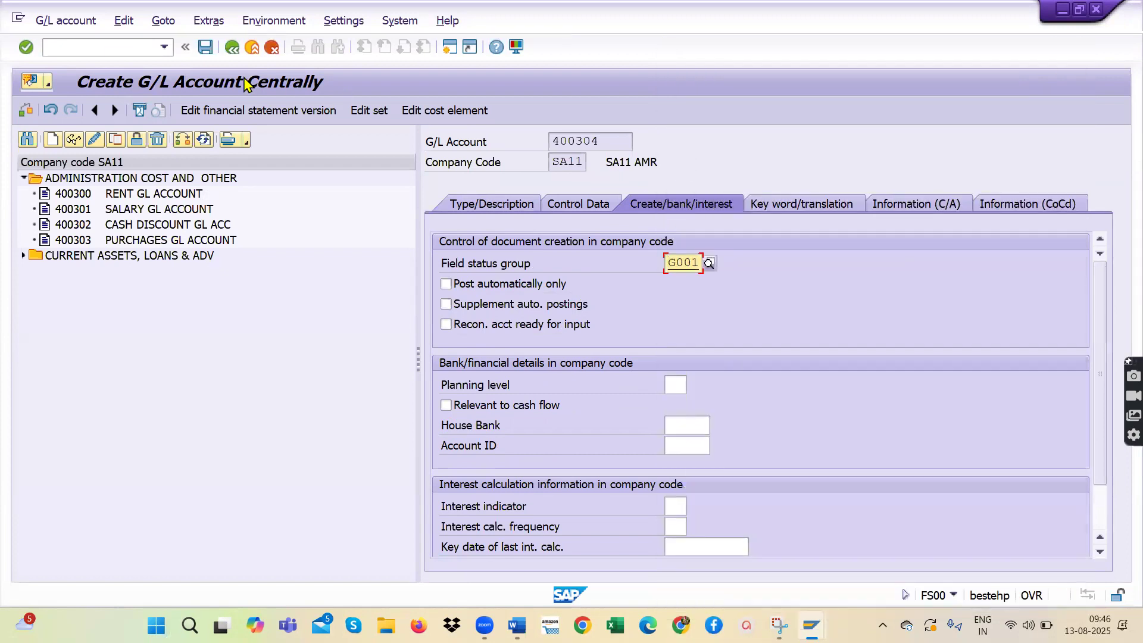
pyautogui.click(206, 49)
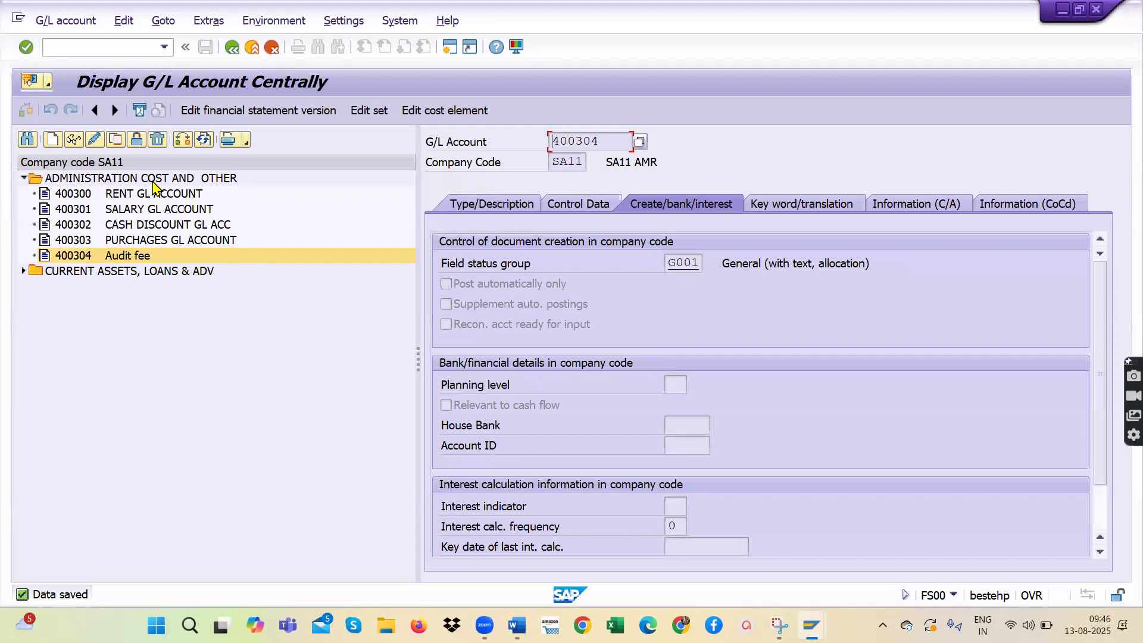
# Open transaction FB50 with /NFB50 and set the document date to 13.08.2025.
pyautogui.click(162, 47)
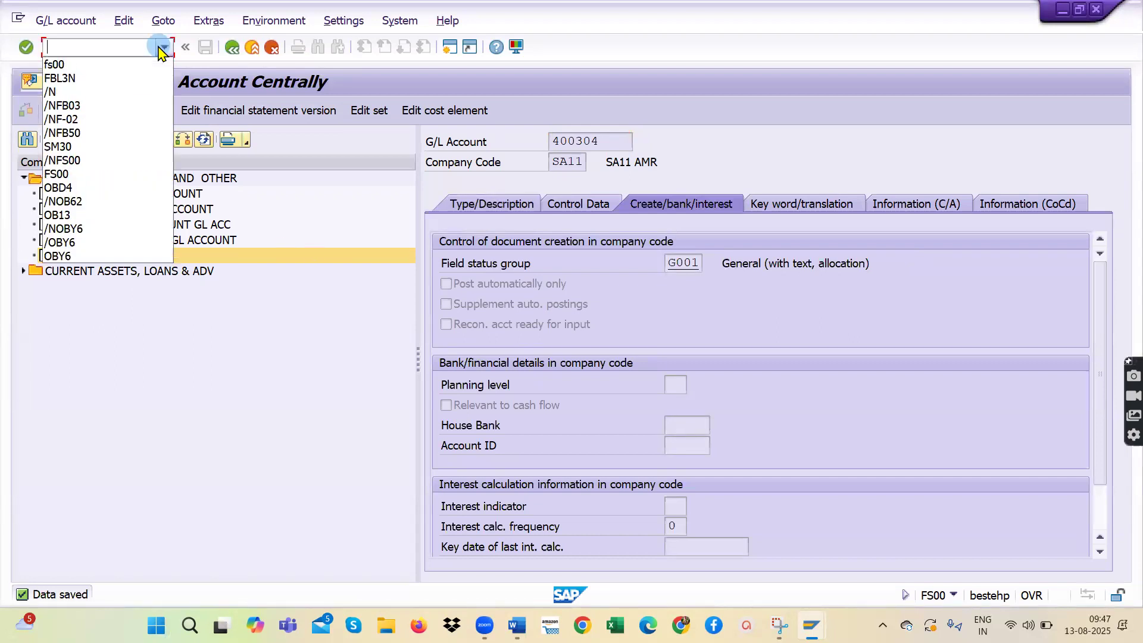
pyautogui.click(101, 135)
pyautogui.press('Return')
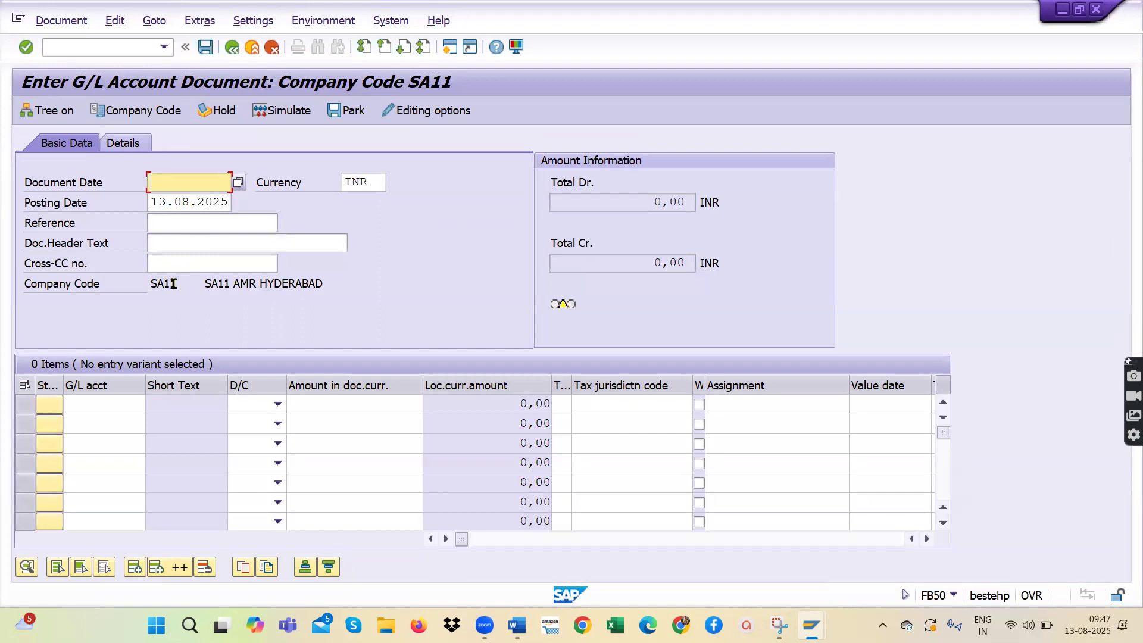
pyautogui.click(238, 183)
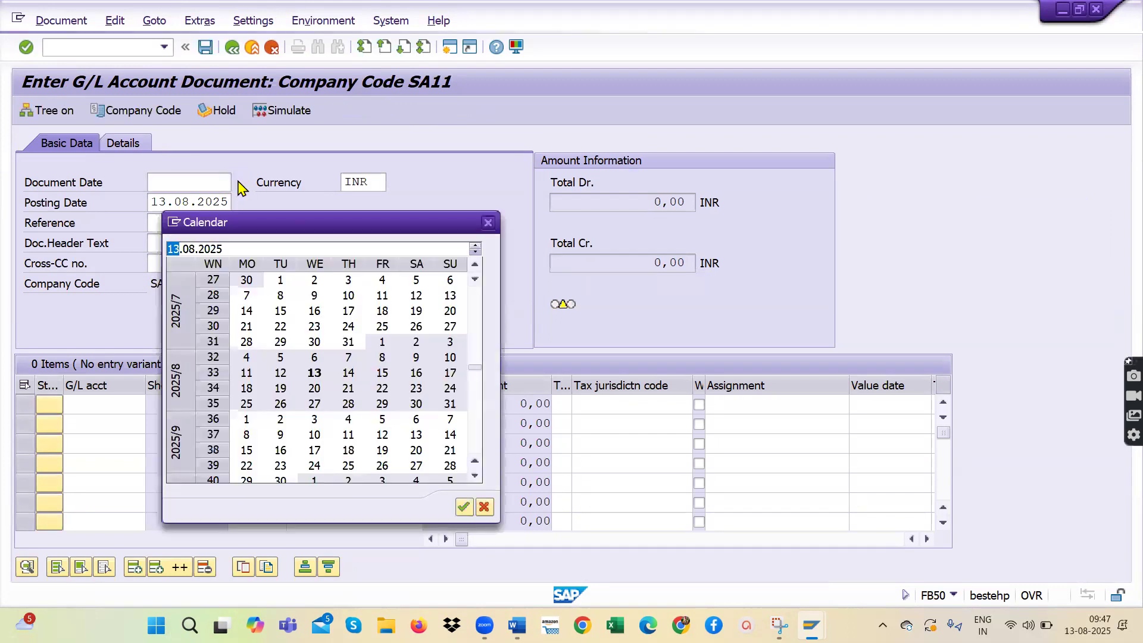
pyautogui.doubleClick(316, 376)
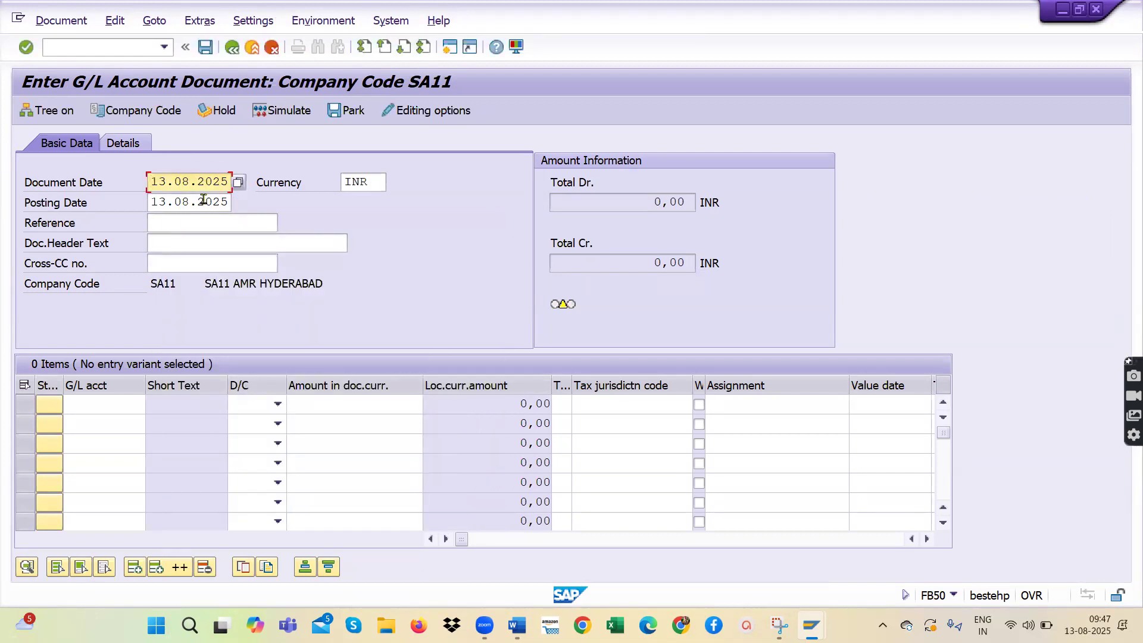
# Enter the first line item with SALARY GL ACCOUNT 400301 from the account search as a debit of 10000.
pyautogui.click(104, 405)
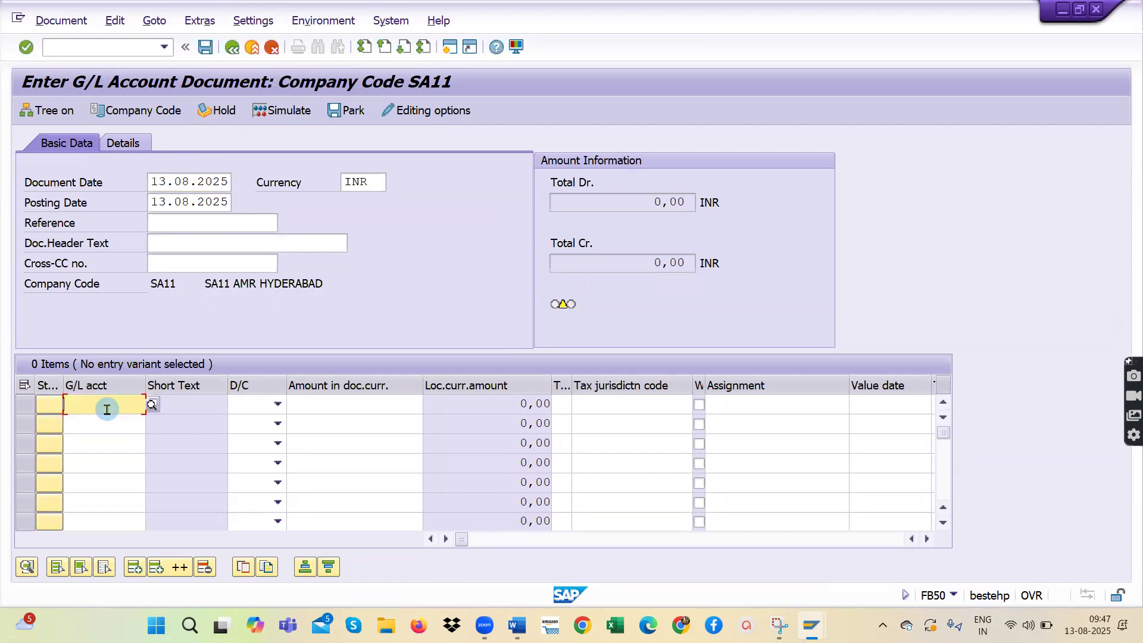
pyautogui.click(153, 405)
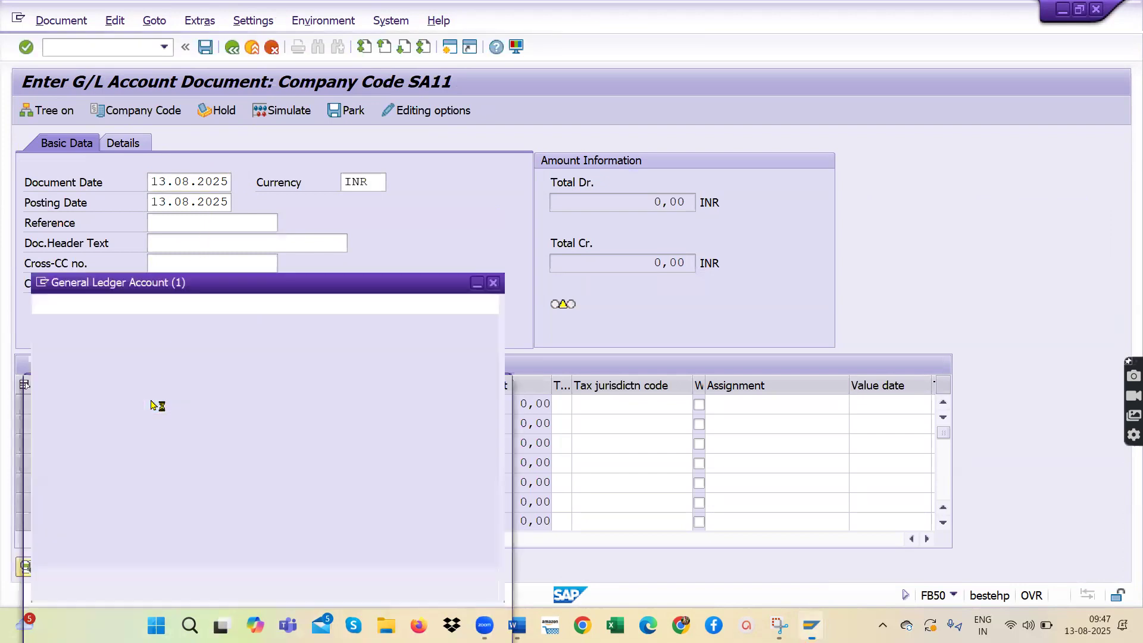
pyautogui.moveTo(300, 280); pyautogui.dragTo(393, 161)
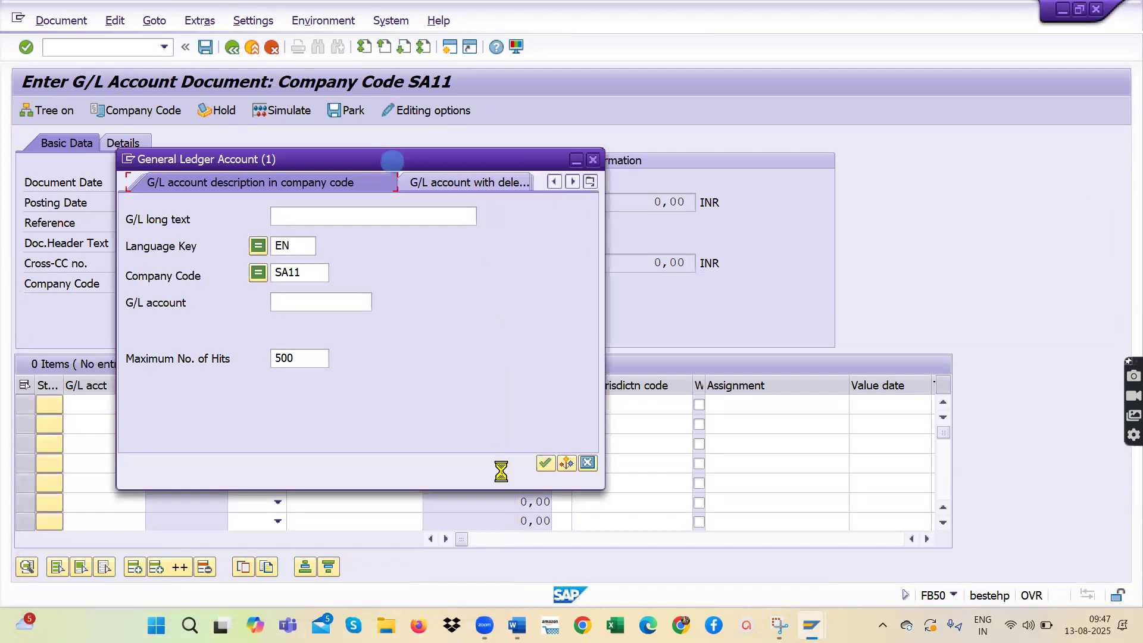
pyautogui.click(546, 464)
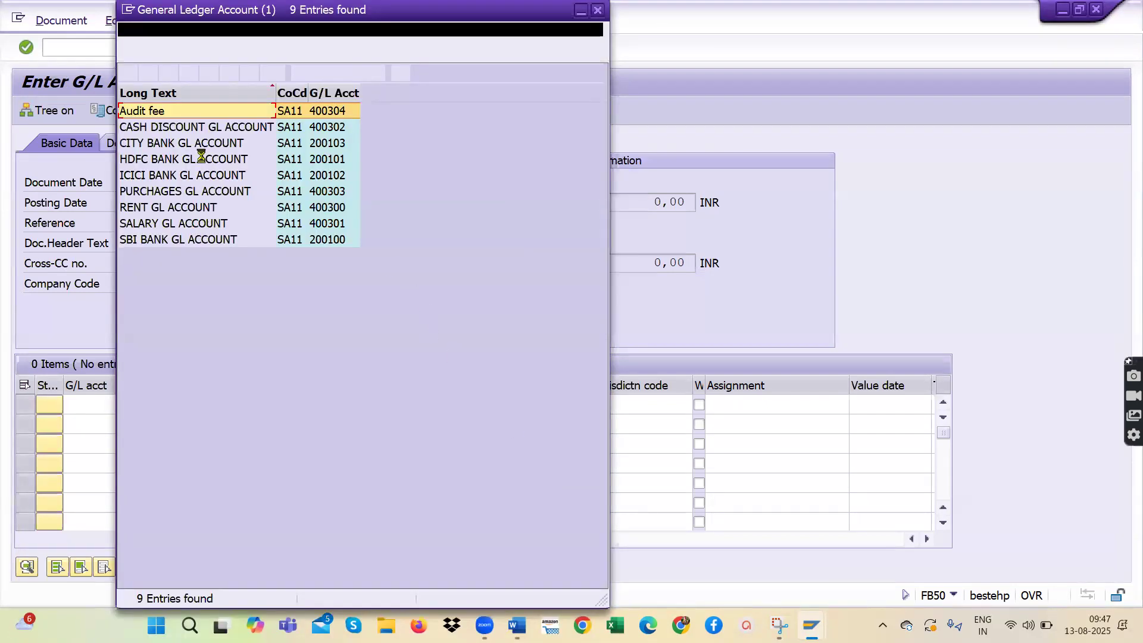
pyautogui.doubleClick(151, 225)
pyautogui.click(277, 405)
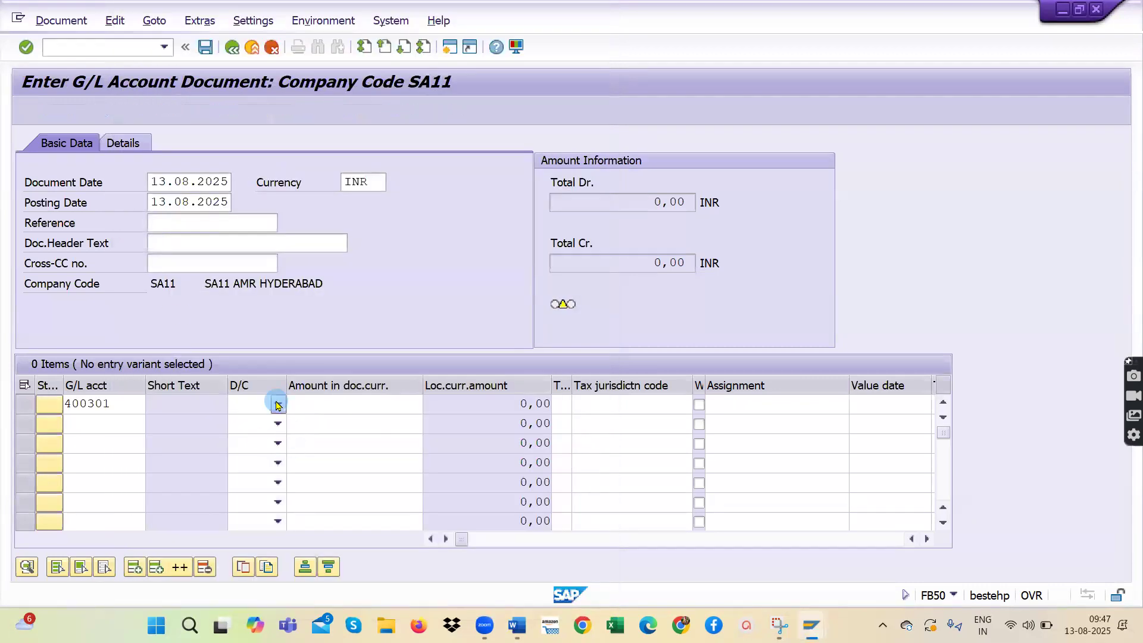
pyautogui.click(248, 439)
pyautogui.click(309, 408)
pyautogui.write('10000')
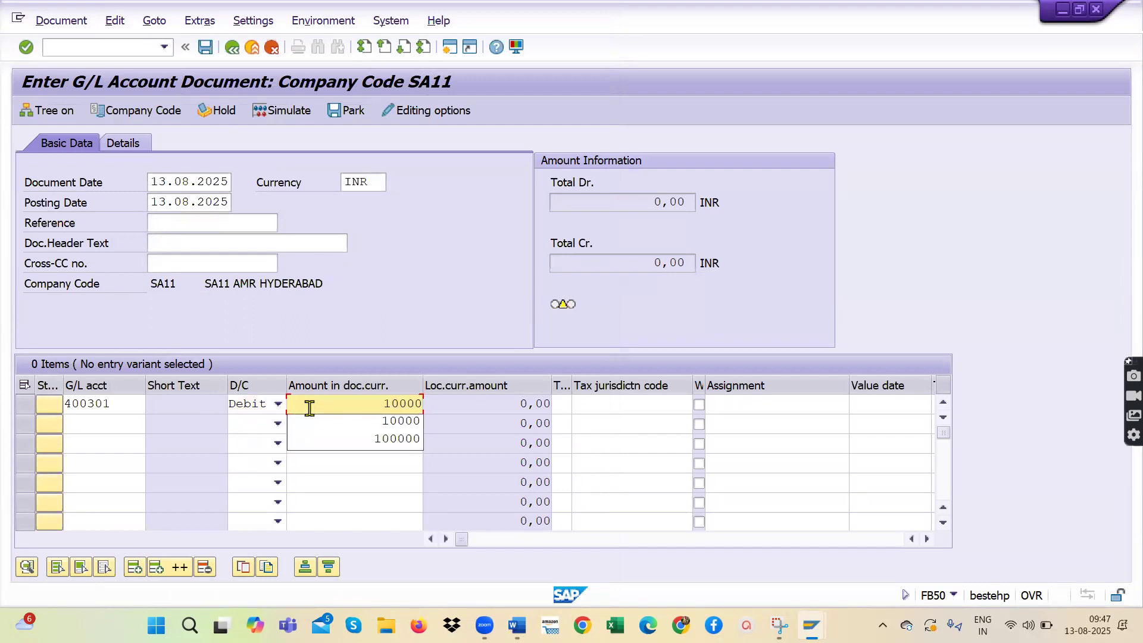
# Add a second line item that debits the salary account 400301 with 10000.
pyautogui.click(102, 428)
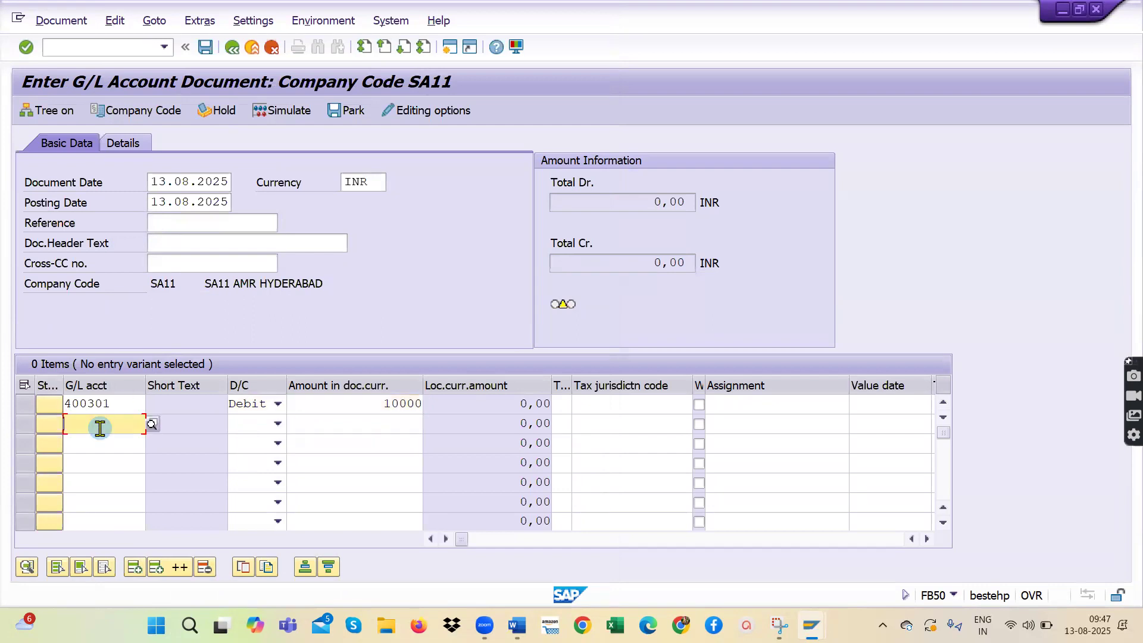
pyautogui.click(153, 425)
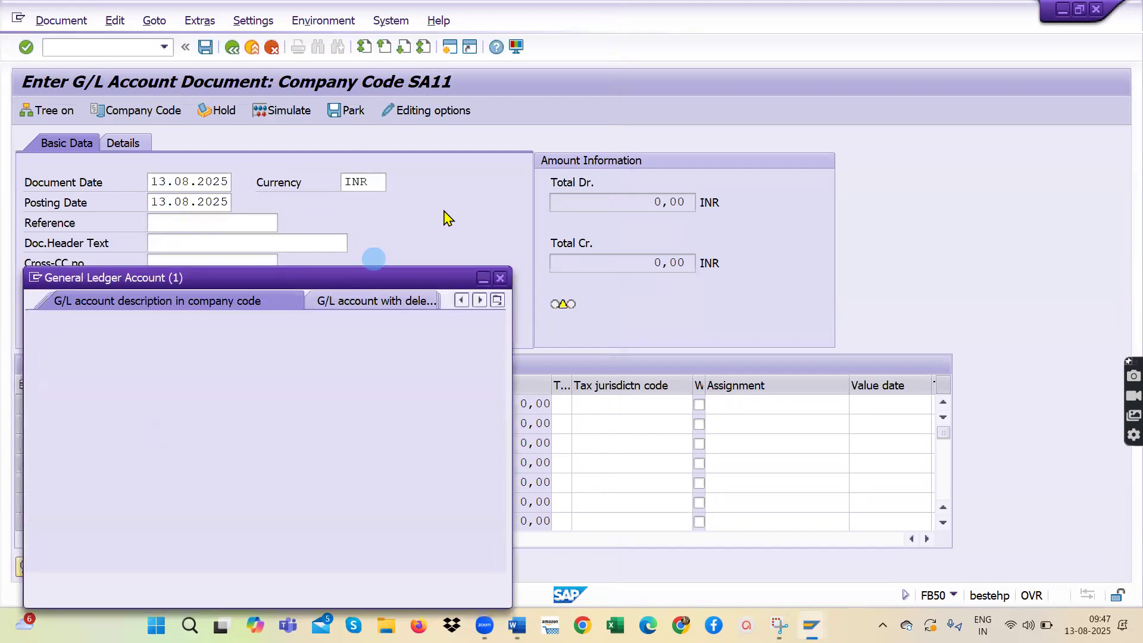
pyautogui.click(603, 454)
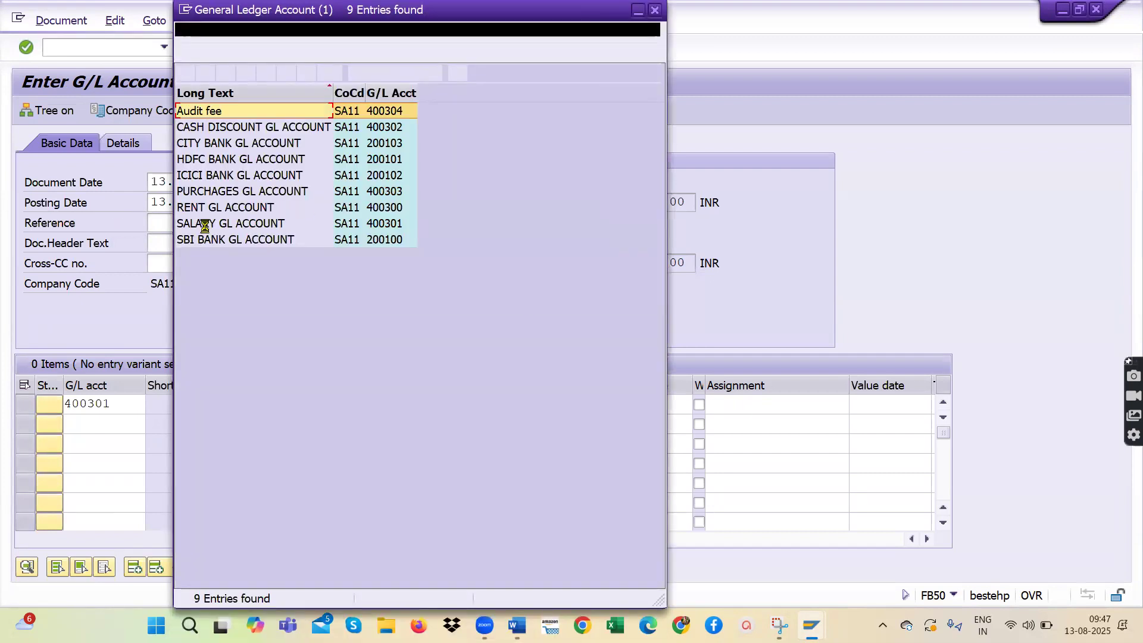
pyautogui.doubleClick(205, 225)
pyautogui.click(278, 423)
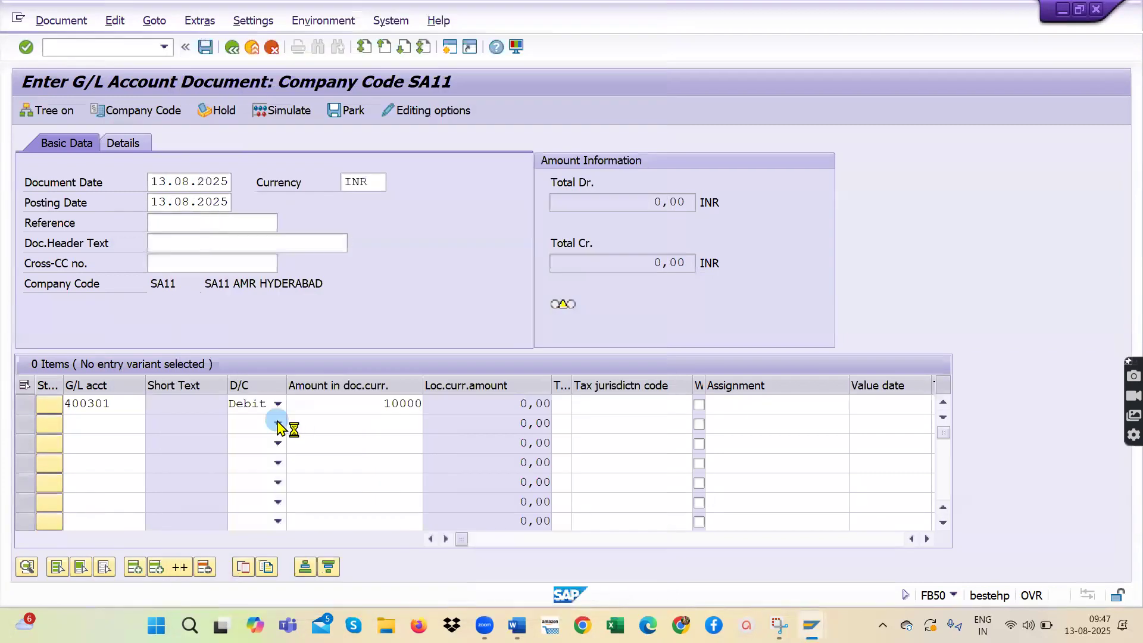
pyautogui.click(245, 460)
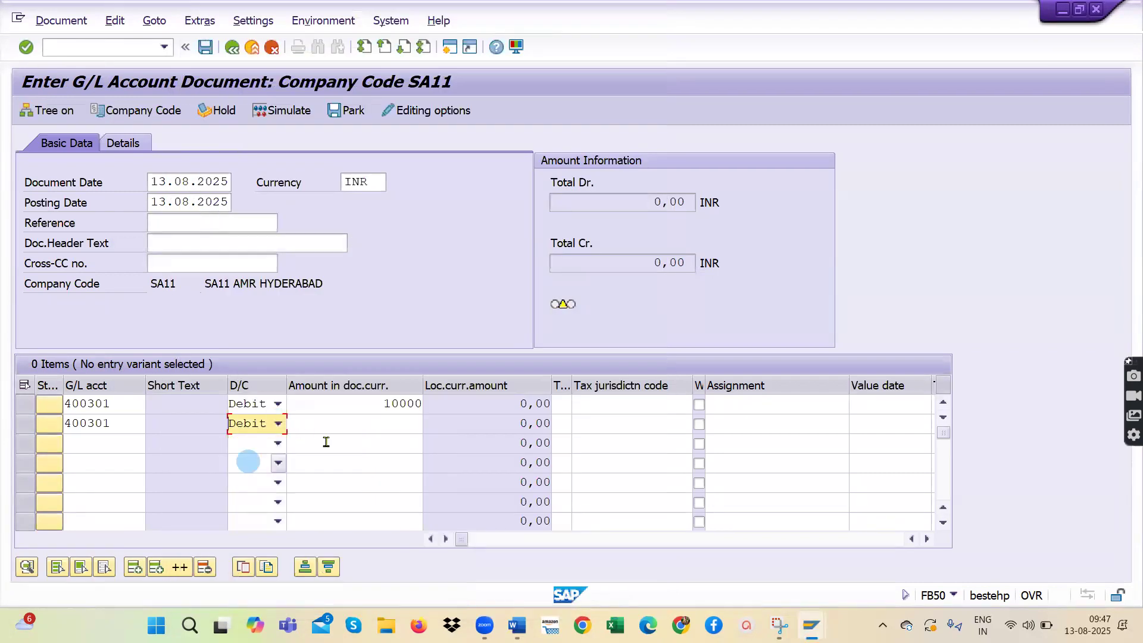
pyautogui.click(375, 426)
pyautogui.write('10000')
# Add a third line item with the Audit fee account 400304 as a debit of 10000.
pyautogui.click(107, 440)
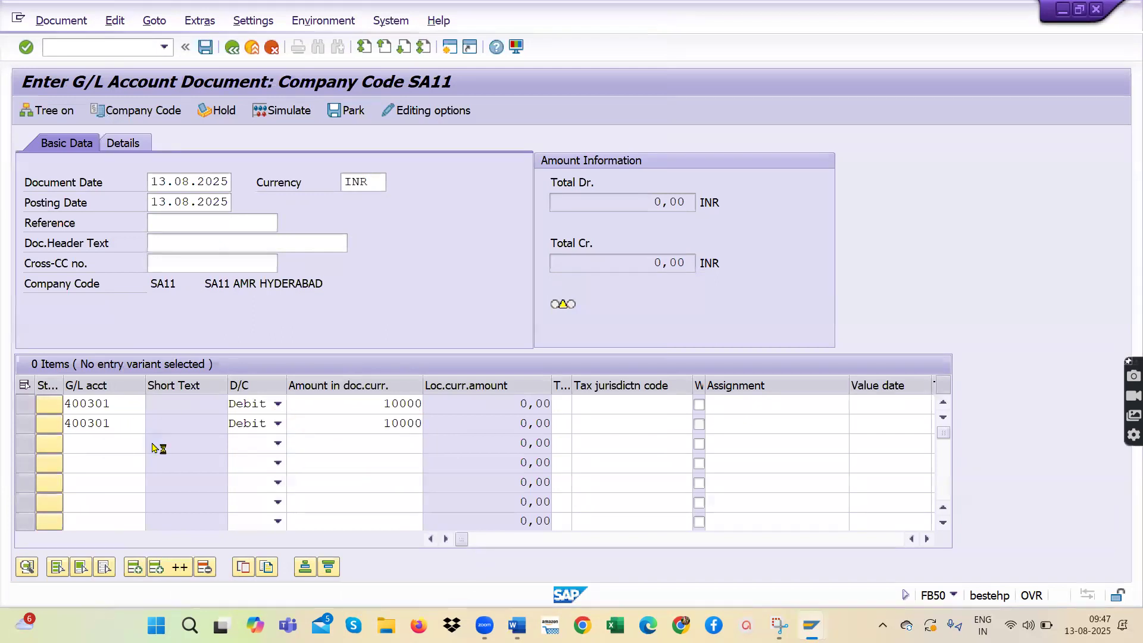
pyautogui.moveTo(300, 278); pyautogui.dragTo(367, 154)
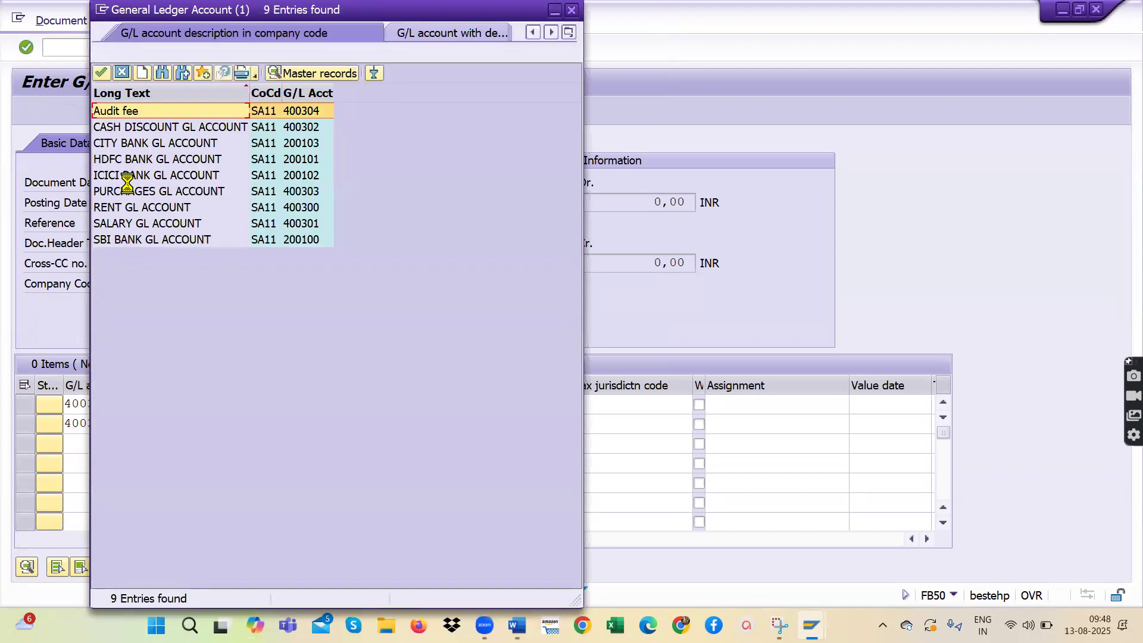
pyautogui.doubleClick(134, 113)
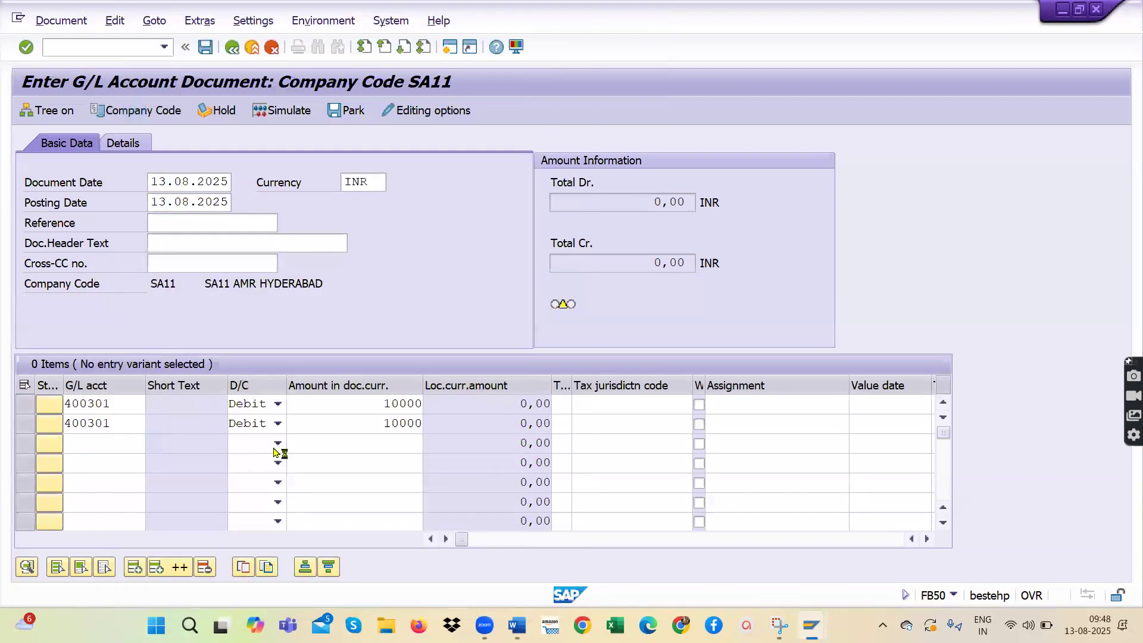
pyautogui.click(278, 444)
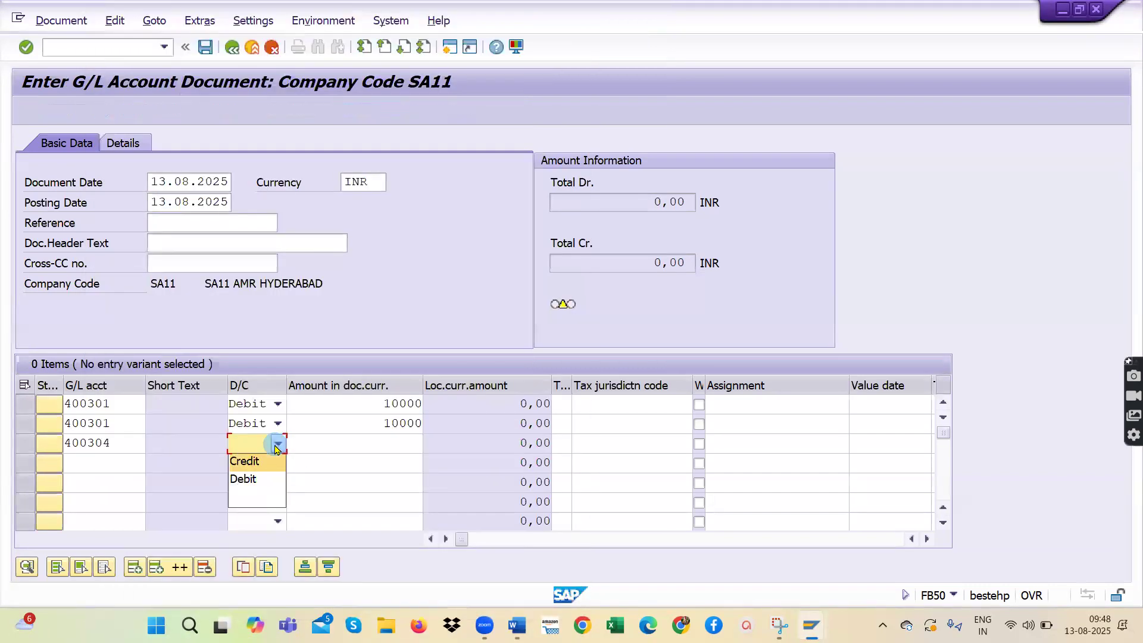
pyautogui.click(245, 477)
pyautogui.click(332, 444)
pyautogui.write('10000')
pyautogui.click(401, 461)
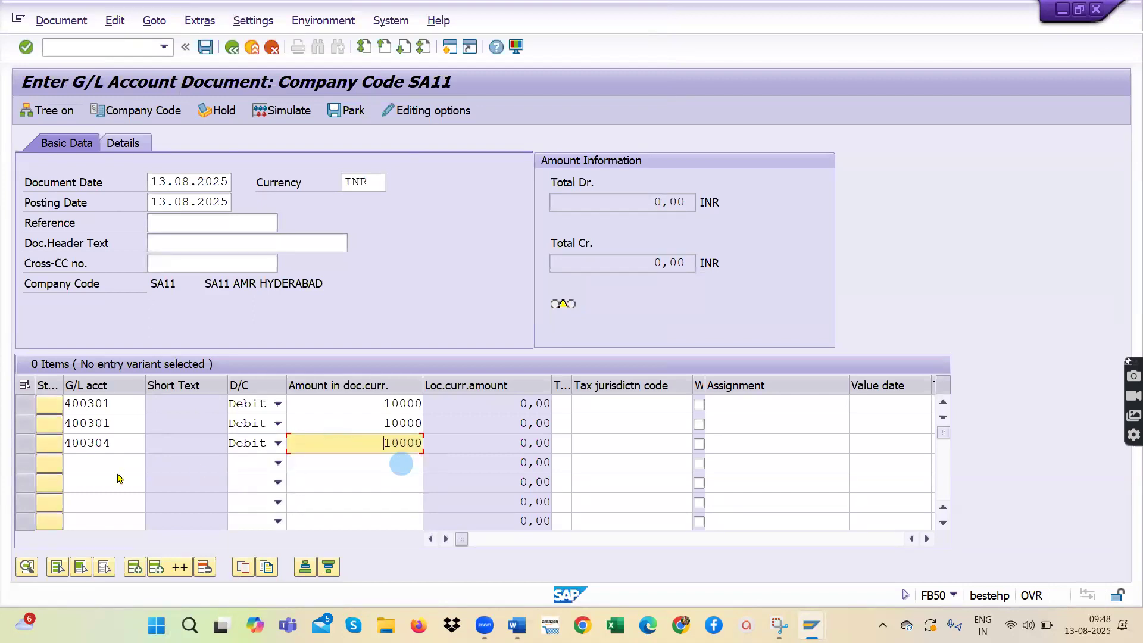
# Add a fourth line item with SBI BANK GL ACCOUNT 200100 as a credit of 30000.
pyautogui.click(94, 462)
pyautogui.click(153, 463)
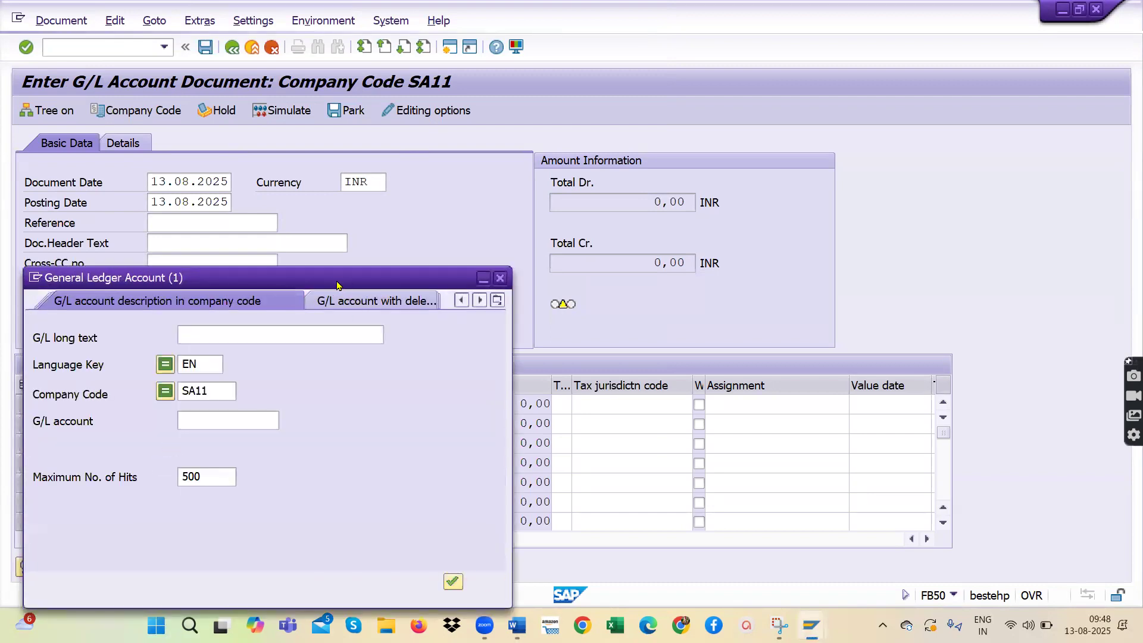
pyautogui.moveTo(337, 279); pyautogui.dragTo(438, 149)
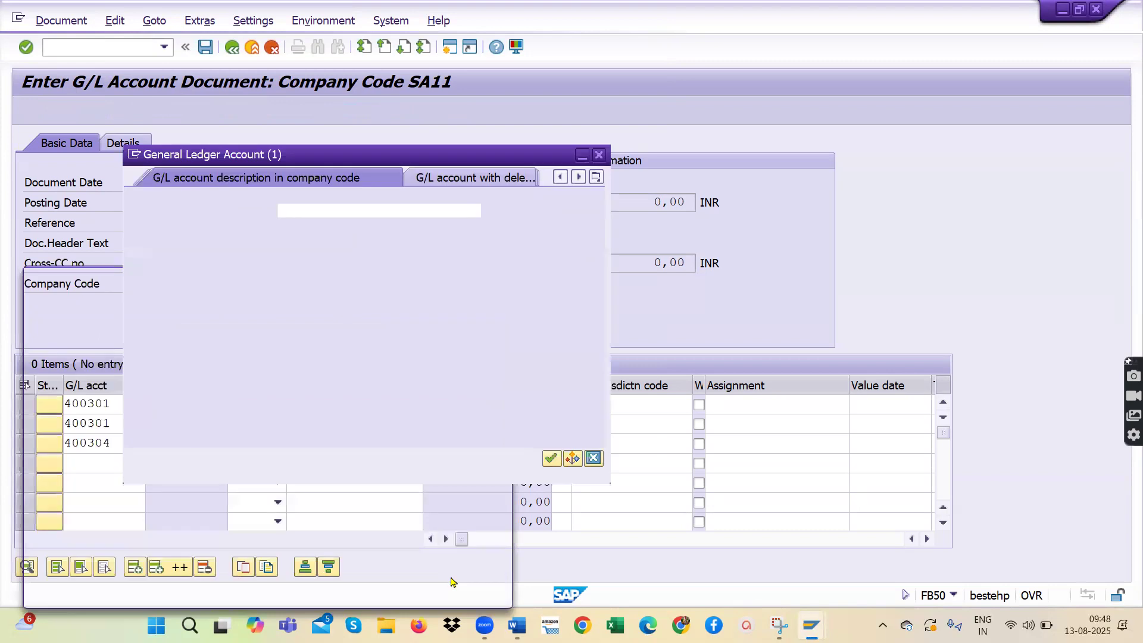
pyautogui.click(548, 459)
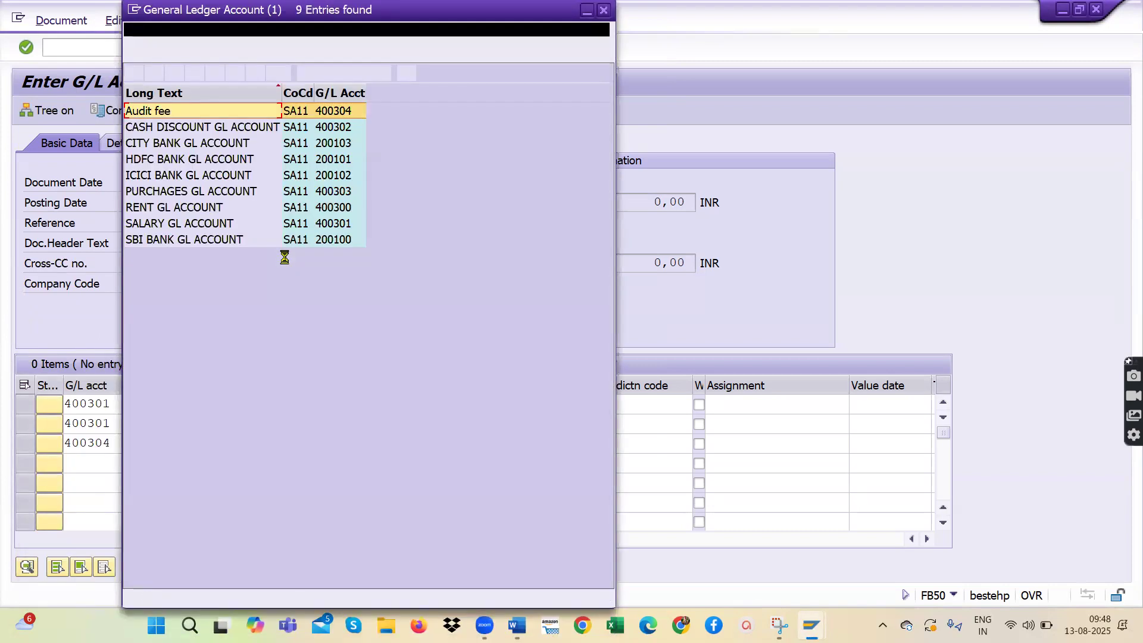
pyautogui.click(159, 241)
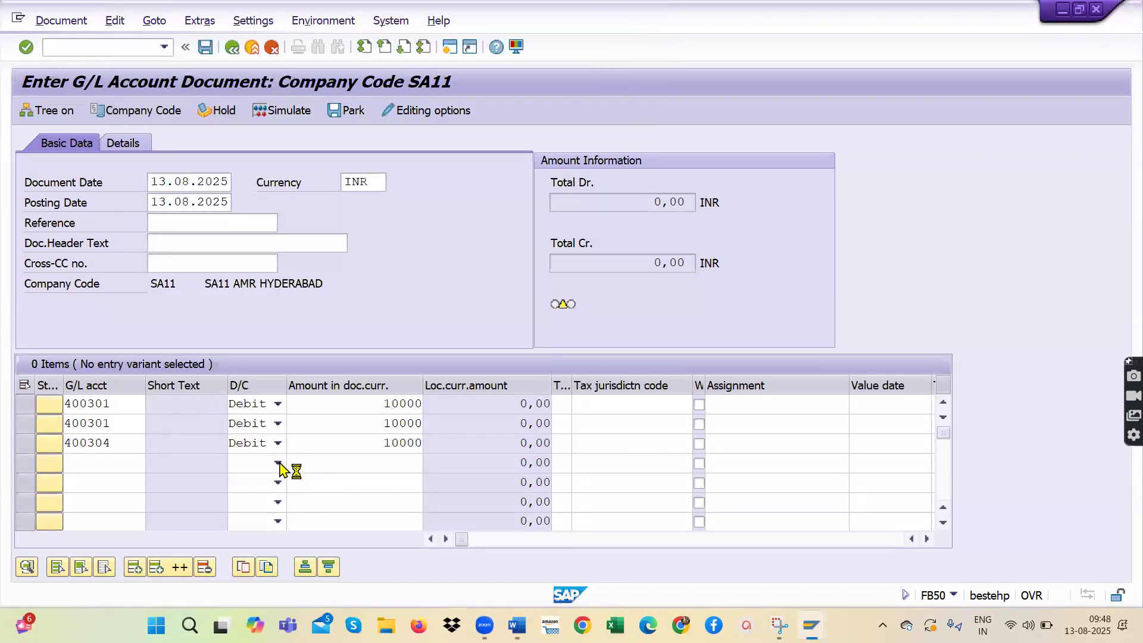
pyautogui.click(278, 464)
pyautogui.click(245, 480)
pyautogui.click(364, 470)
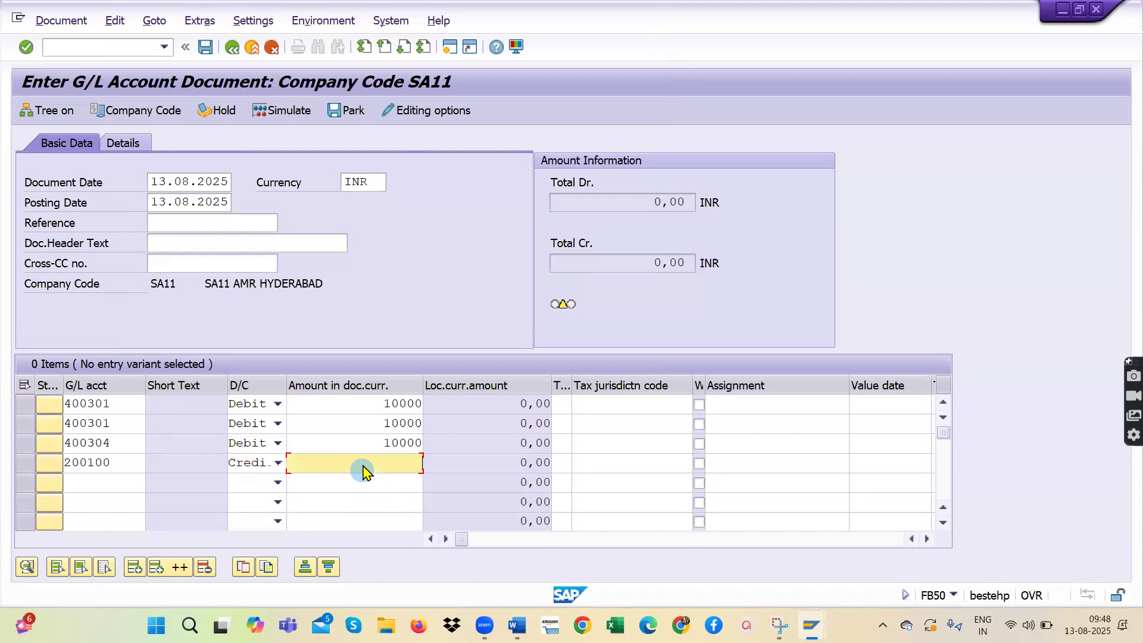
pyautogui.write('30000')
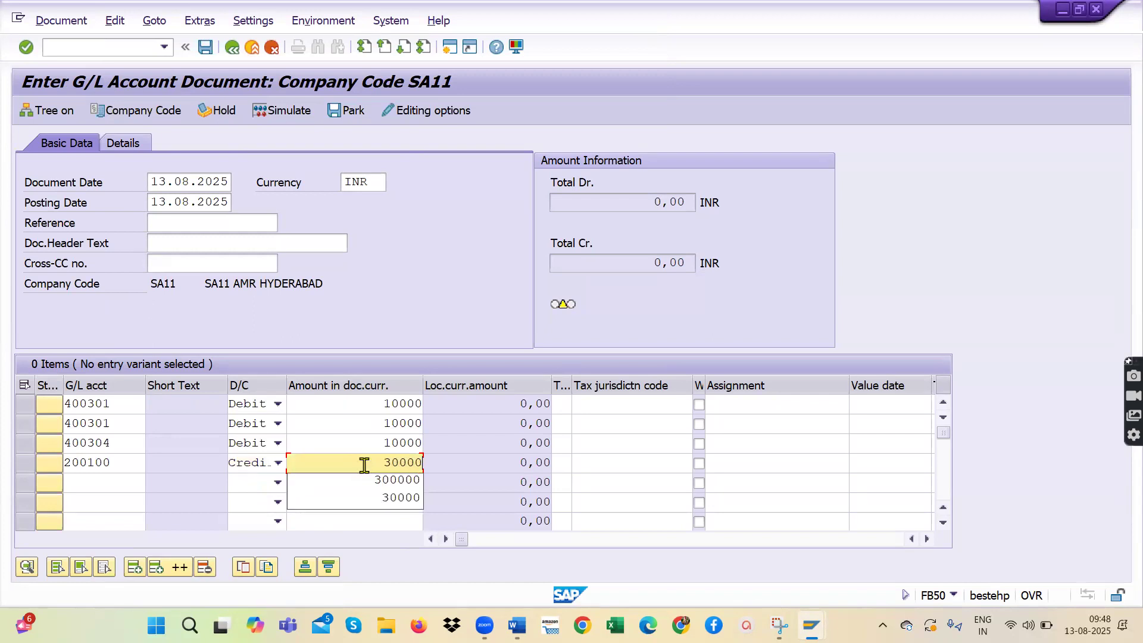
# Review the amounts of the four line items and have the entries validated.
pyautogui.click(404, 404)
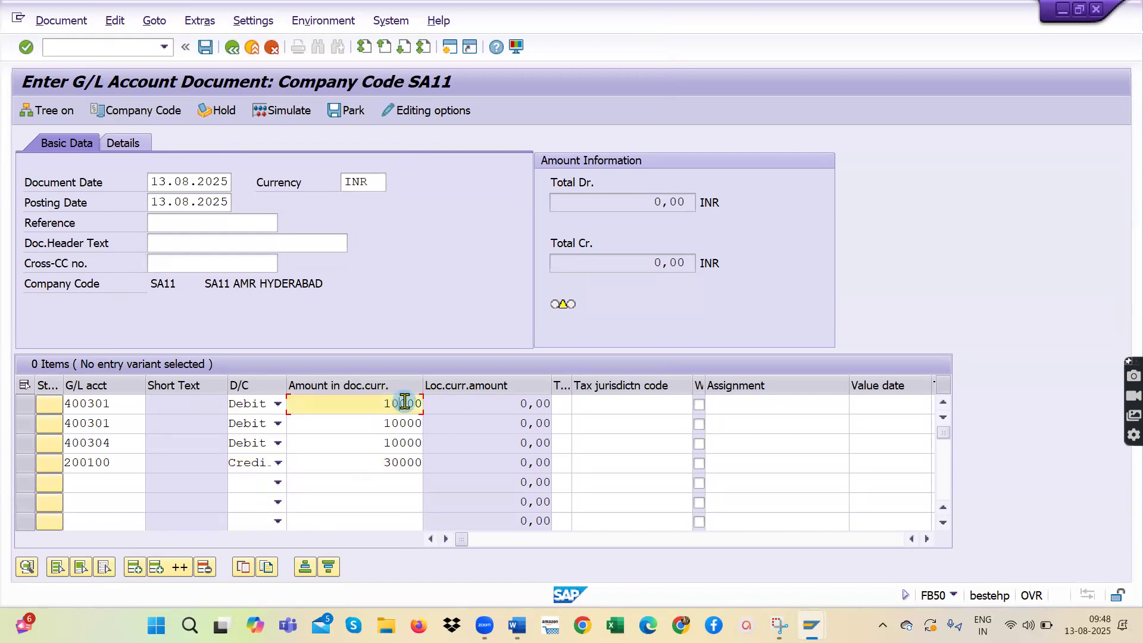
pyautogui.click(404, 419)
pyautogui.click(397, 441)
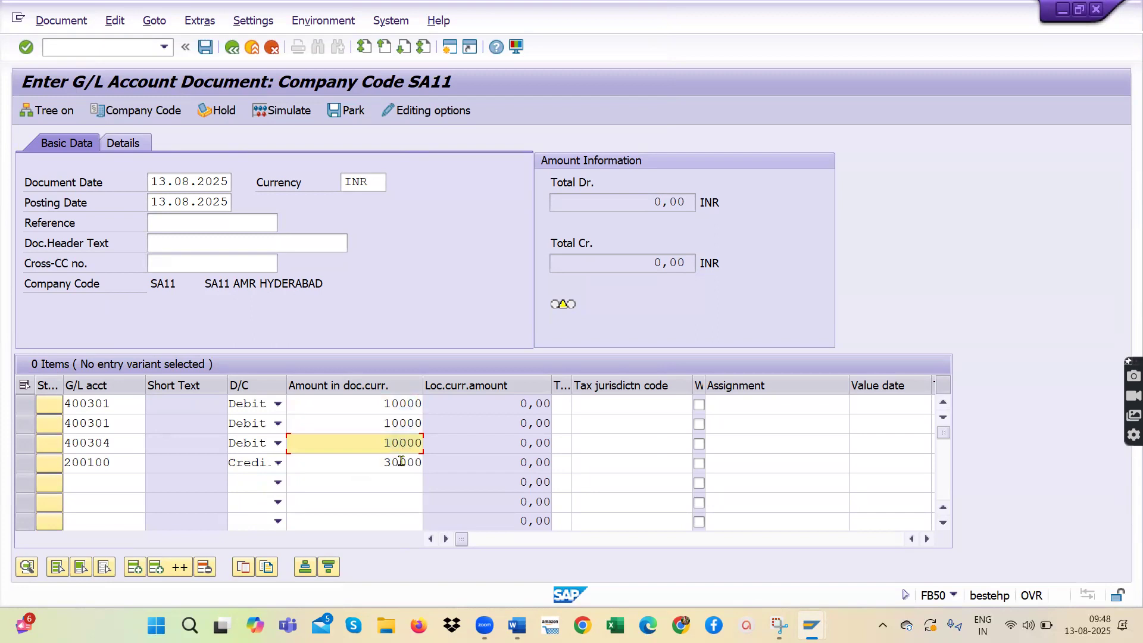
pyautogui.click(401, 462)
pyautogui.press('Return')
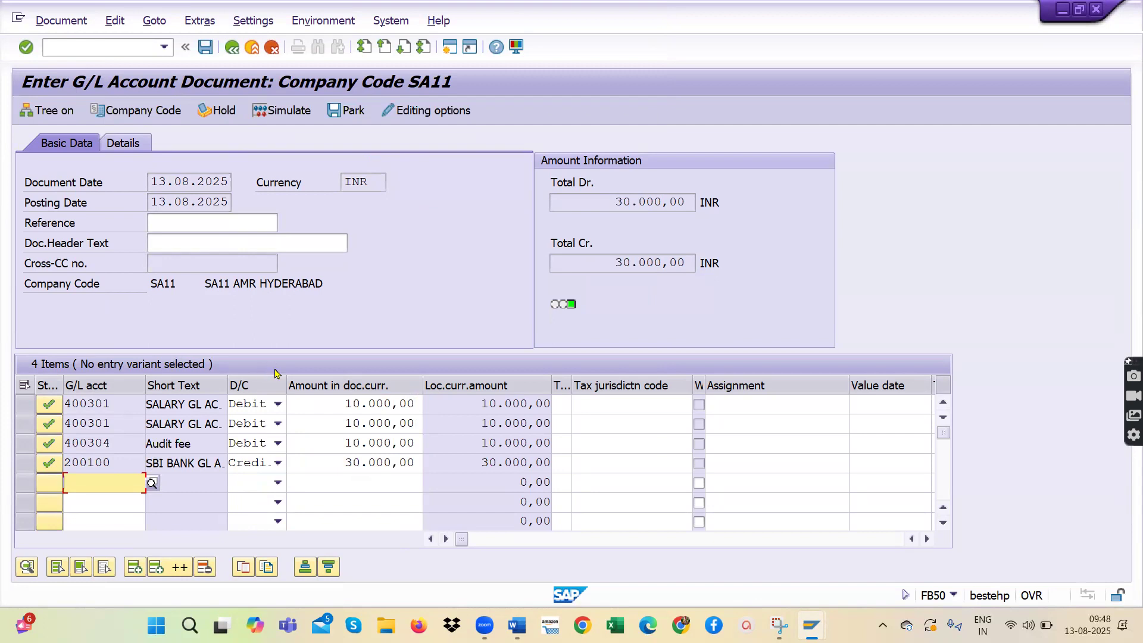
# Look up RENT GL ACCOUNT in the account list of the second line item and close the list without choosing it.
pyautogui.click(118, 423)
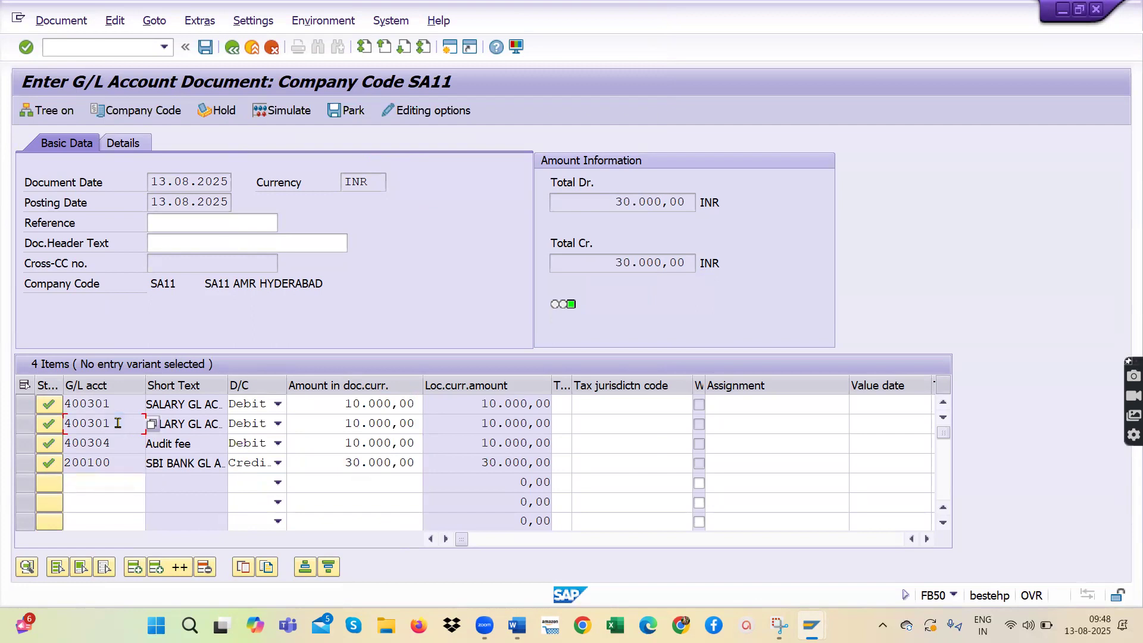
pyautogui.click(152, 425)
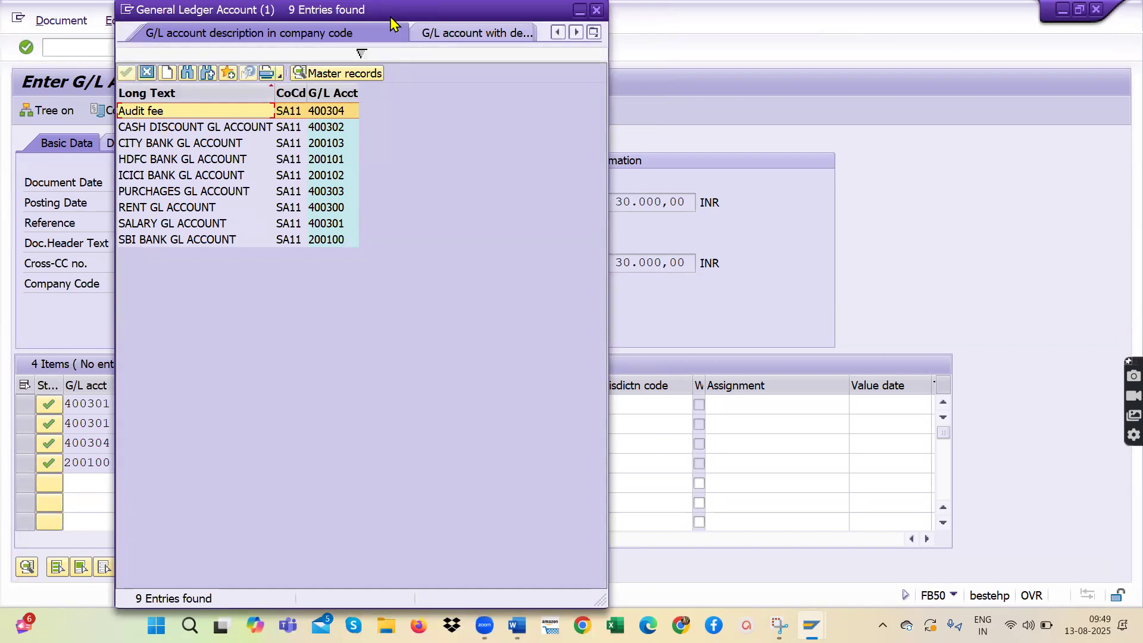
pyautogui.moveTo(425, 10); pyautogui.dragTo(651, 21)
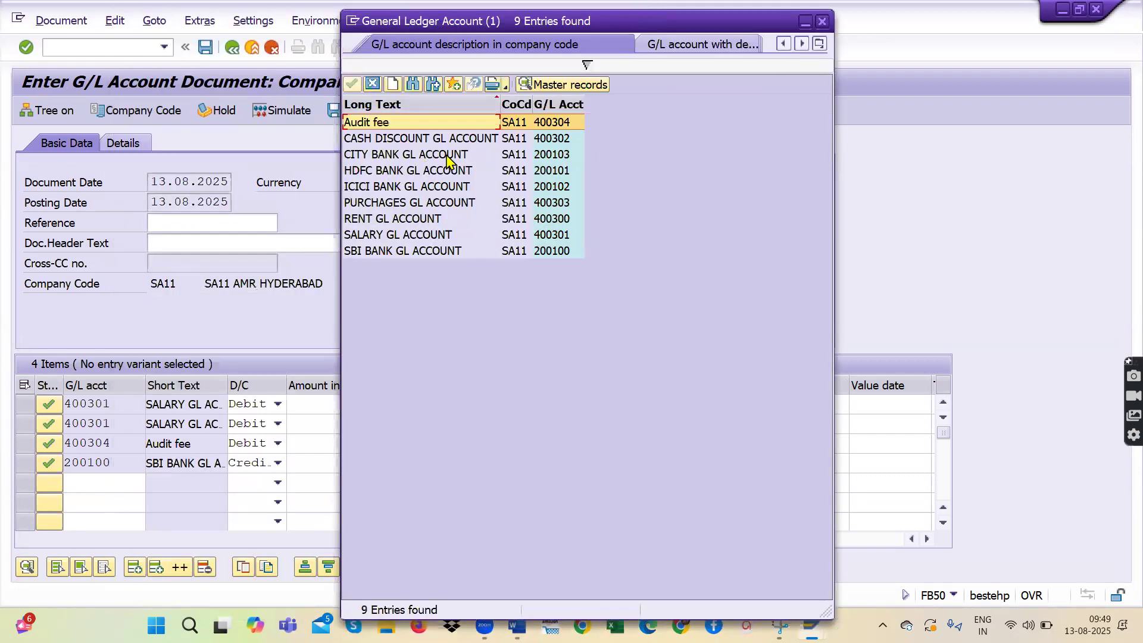
pyautogui.click(384, 220)
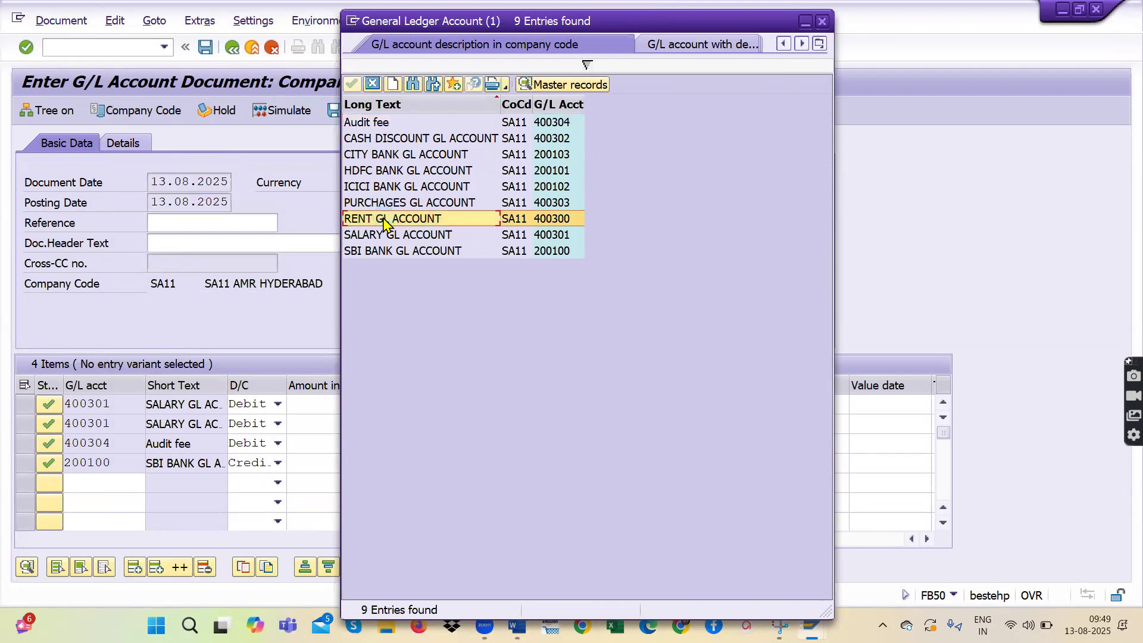
pyautogui.click(822, 21)
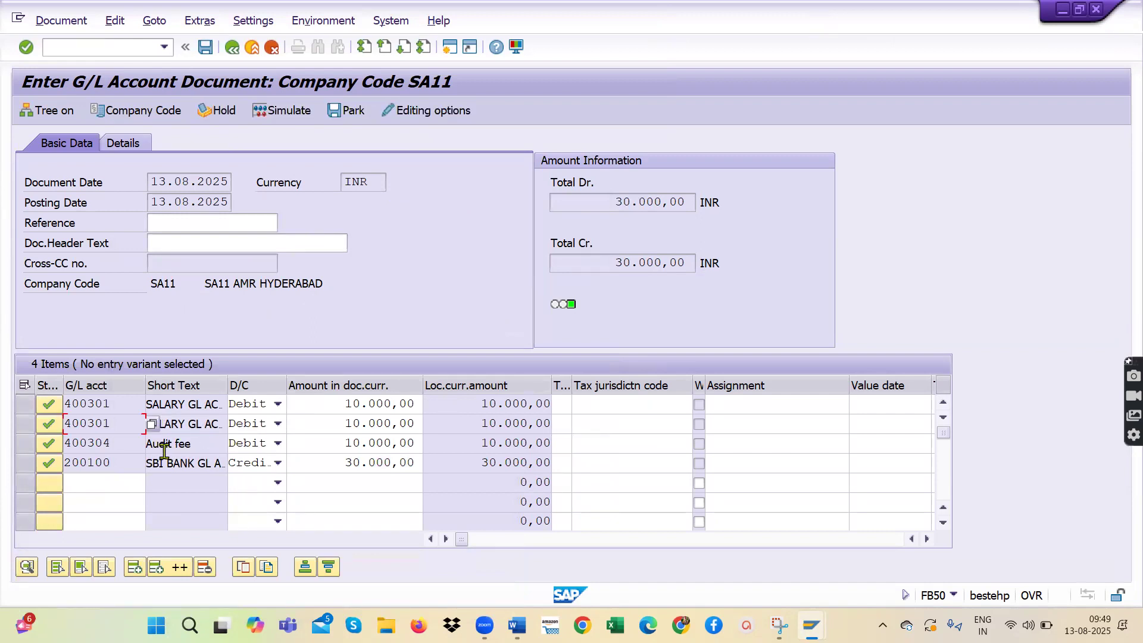
# Simulate the G/L account document and post it.
pyautogui.click(285, 110)
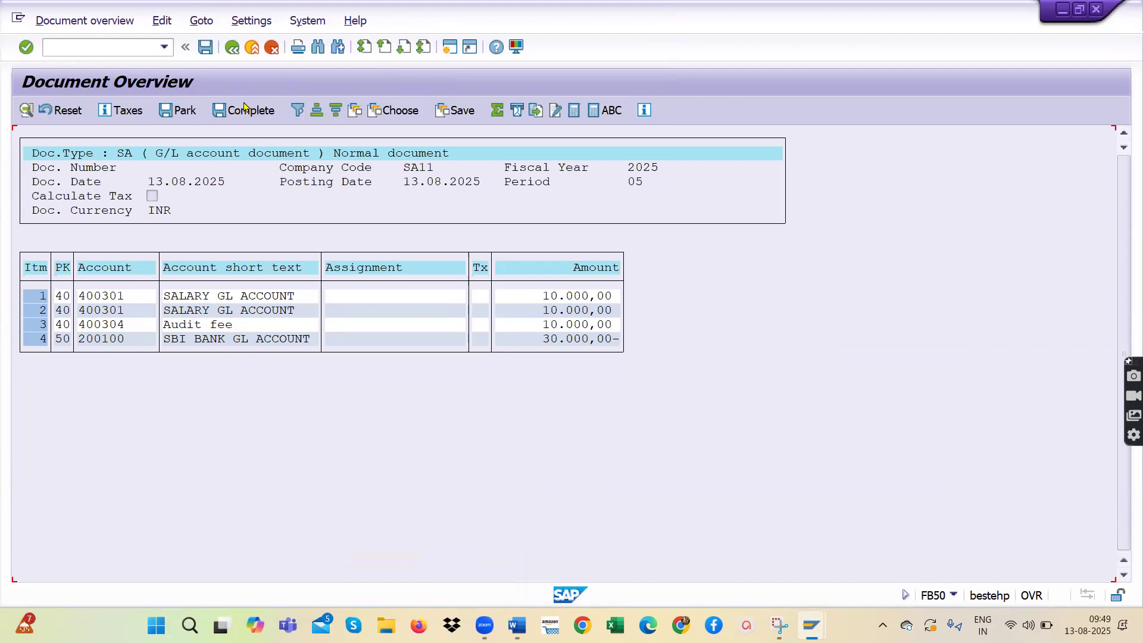
pyautogui.click(207, 48)
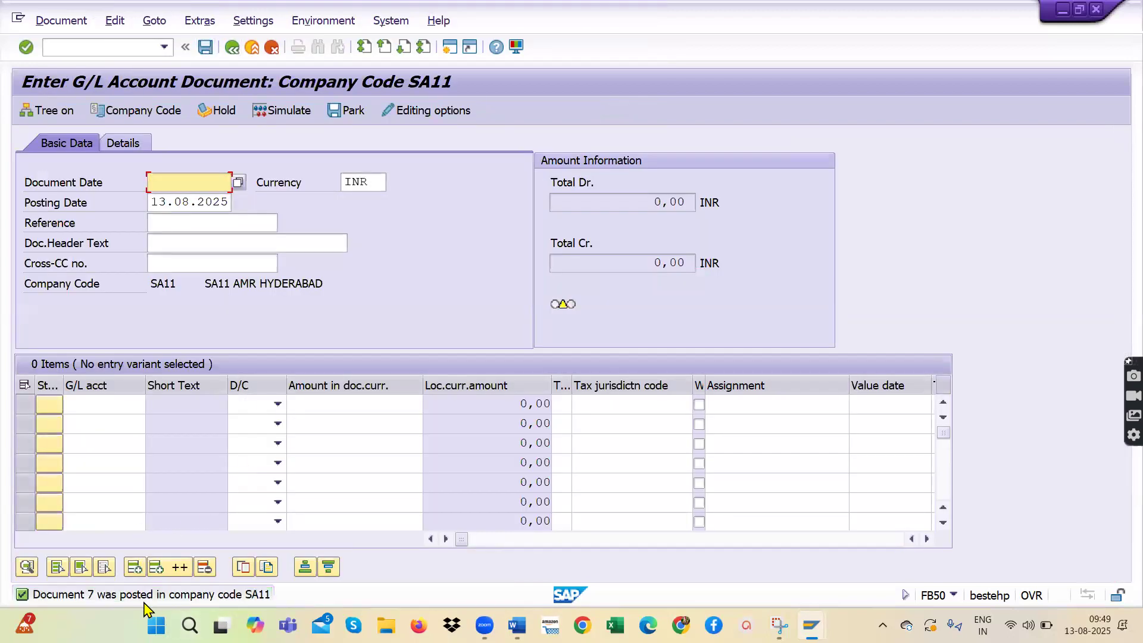
# Set the document date of the new G/L document to 13.08.2025 from the calendar.
pyautogui.click(238, 182)
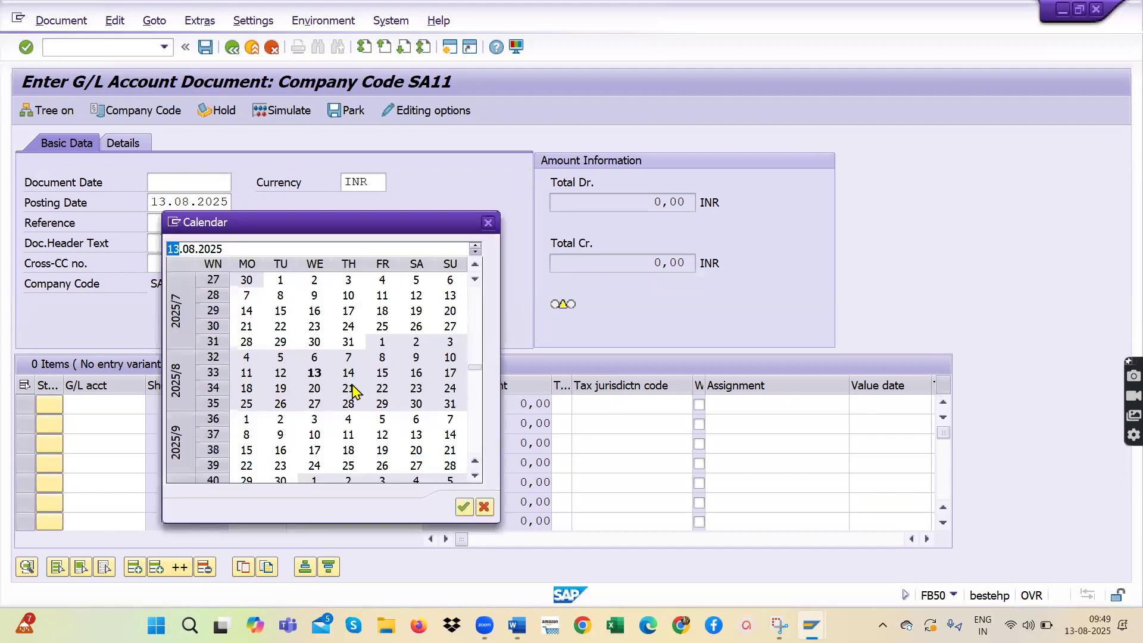
pyautogui.click(310, 369)
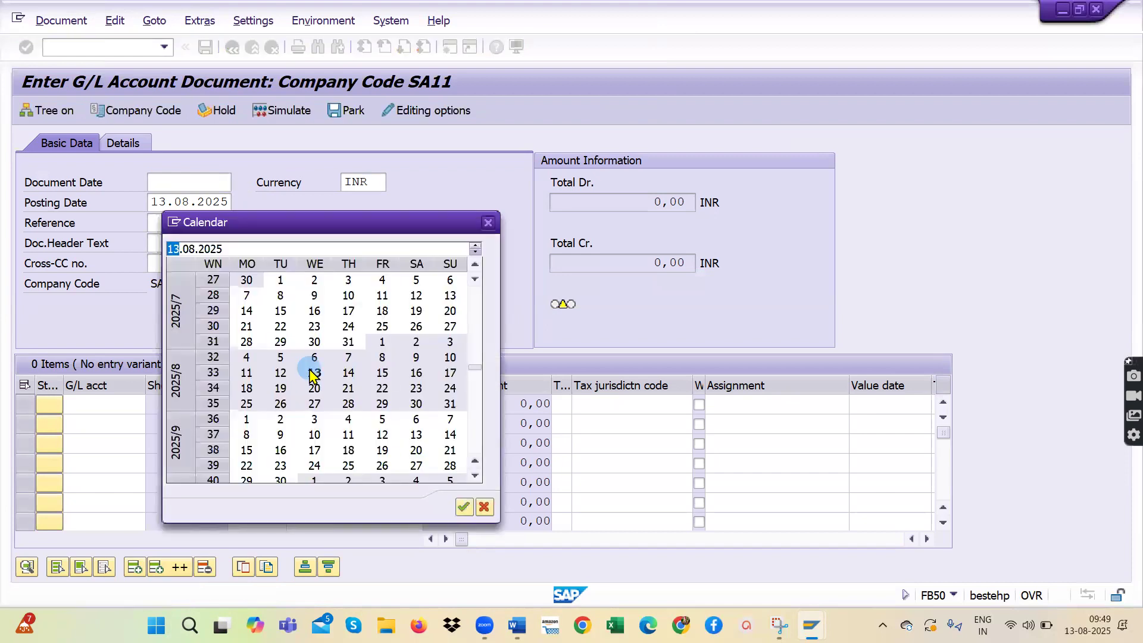
pyautogui.click(464, 508)
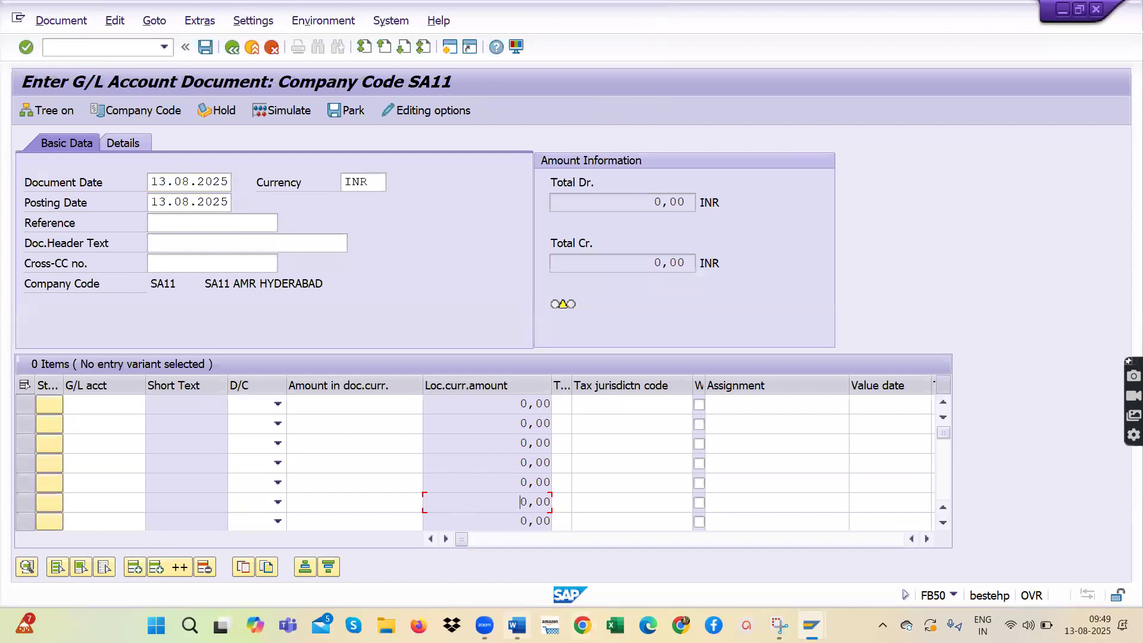
# Switch to the Word notes and examine the journal entry lines for rent, salary, audit fee and bank.
pyautogui.hotkey('alt', 'Tab')
pyautogui.moveTo(607, 500); pyautogui.dragTo(337, 380)
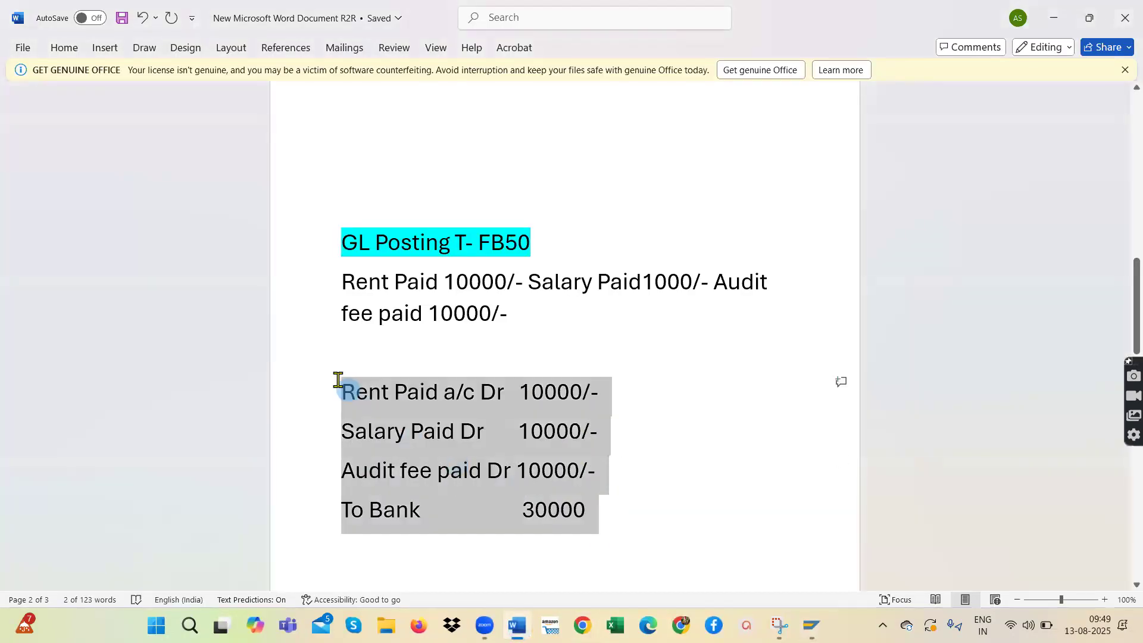
pyautogui.click(566, 312)
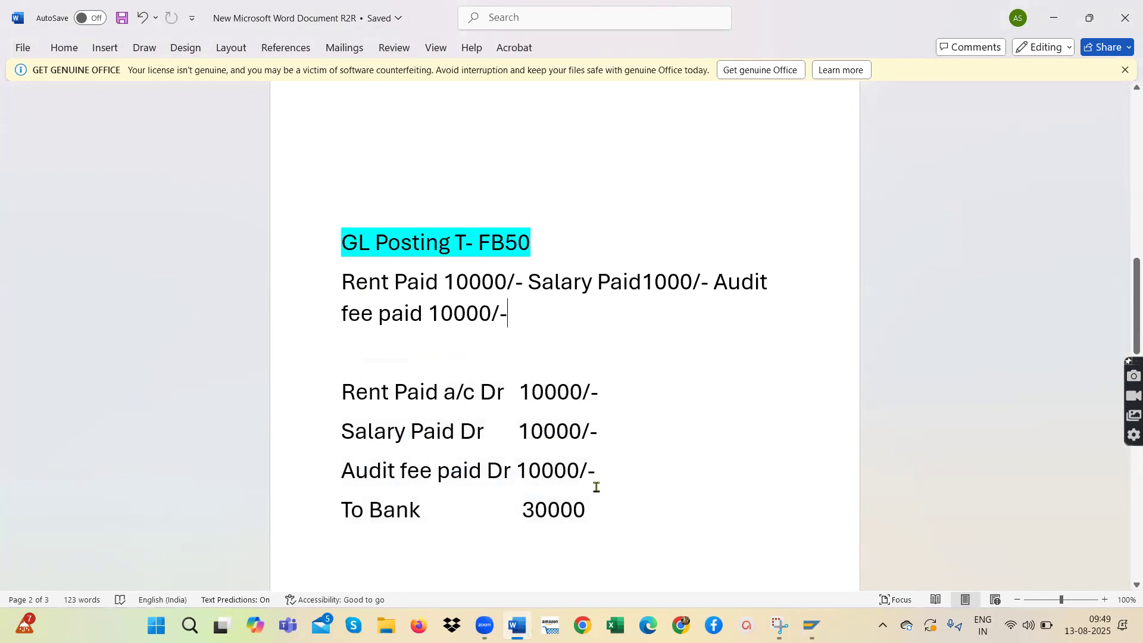
pyautogui.moveTo(595, 469); pyautogui.dragTo(334, 387)
pyautogui.moveTo(580, 509); pyautogui.dragTo(309, 403)
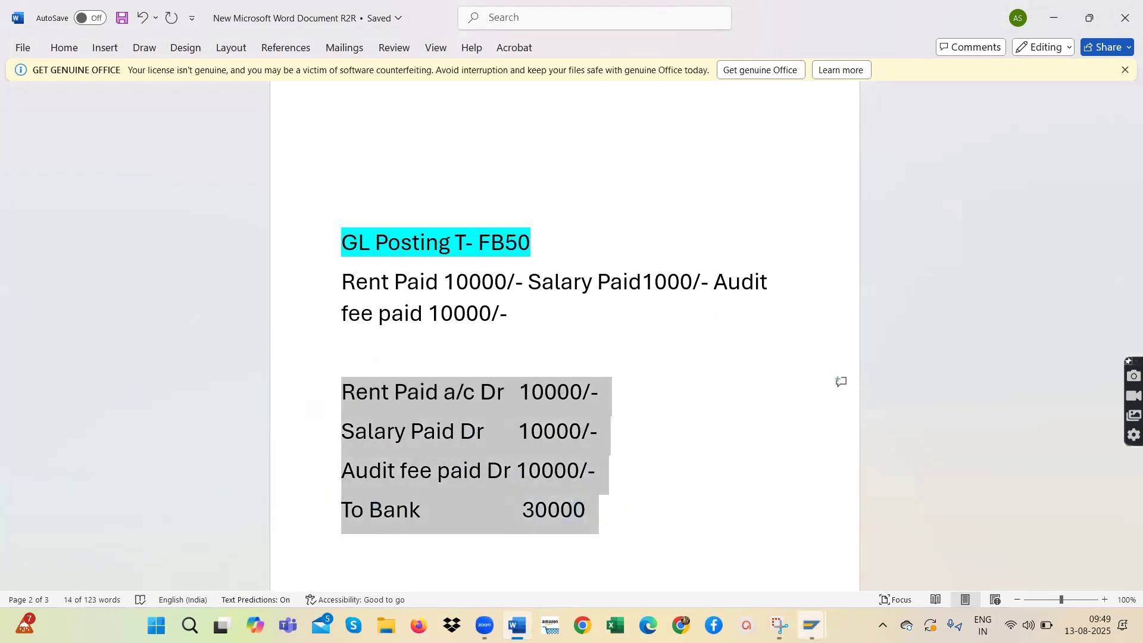
# Return to SAP and enter the first line item: RENT GL ACCOUNT 400300, Debit, amount 10000.
pyautogui.click(811, 626)
pyautogui.click(857, 546)
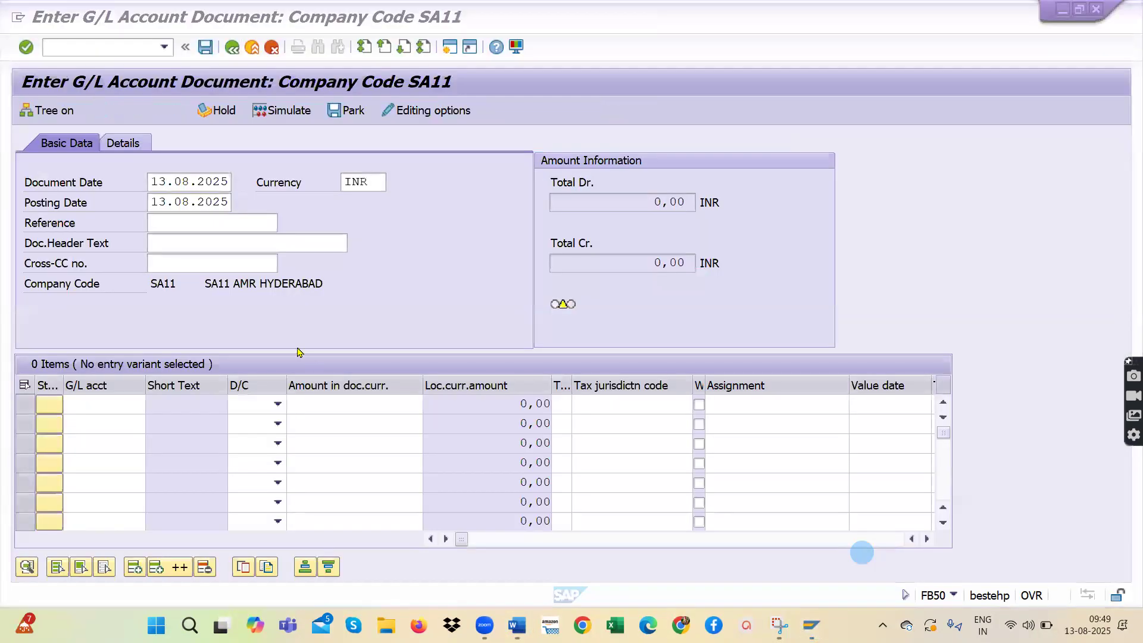
pyautogui.click(118, 404)
pyautogui.click(153, 404)
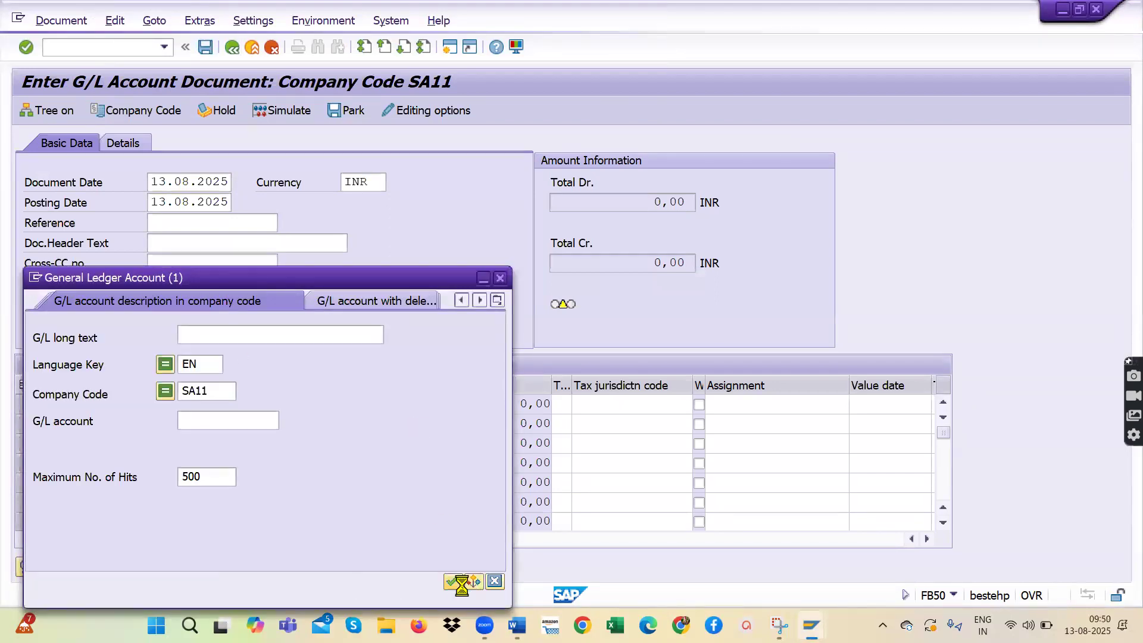
pyautogui.click(452, 582)
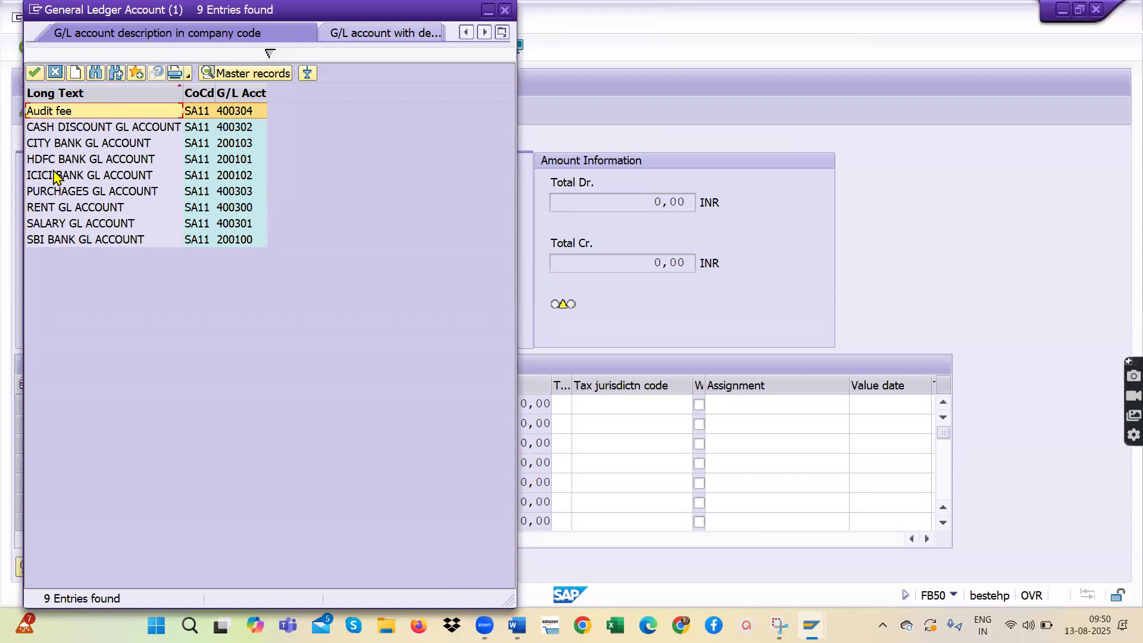
pyautogui.doubleClick(60, 209)
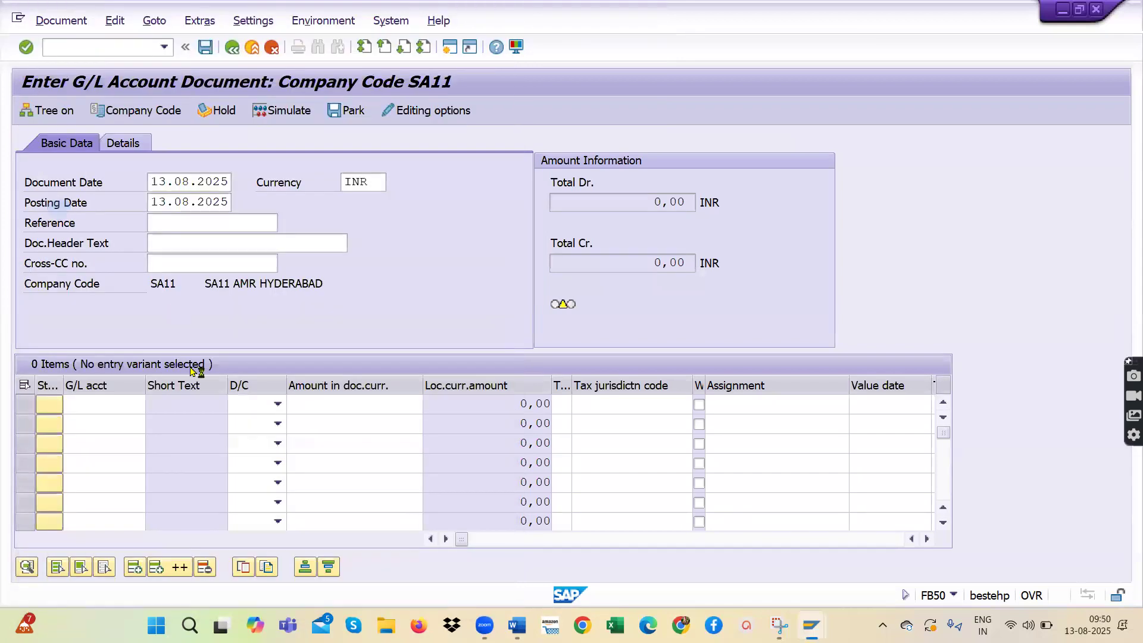
pyautogui.click(276, 404)
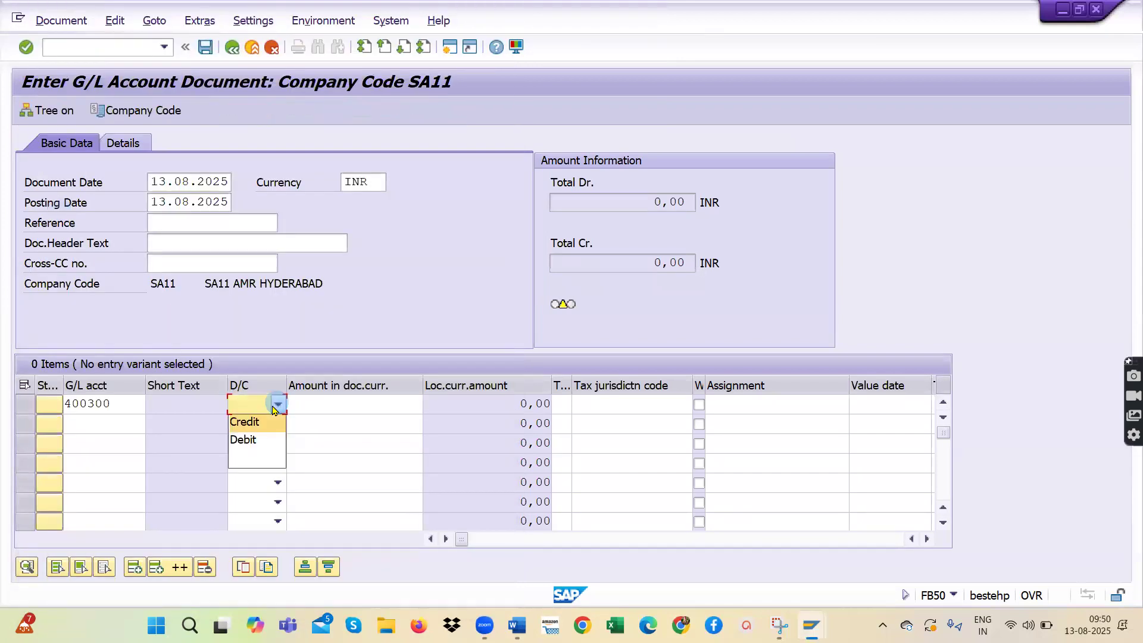
pyautogui.click(245, 437)
pyautogui.click(346, 410)
pyautogui.write('10000')
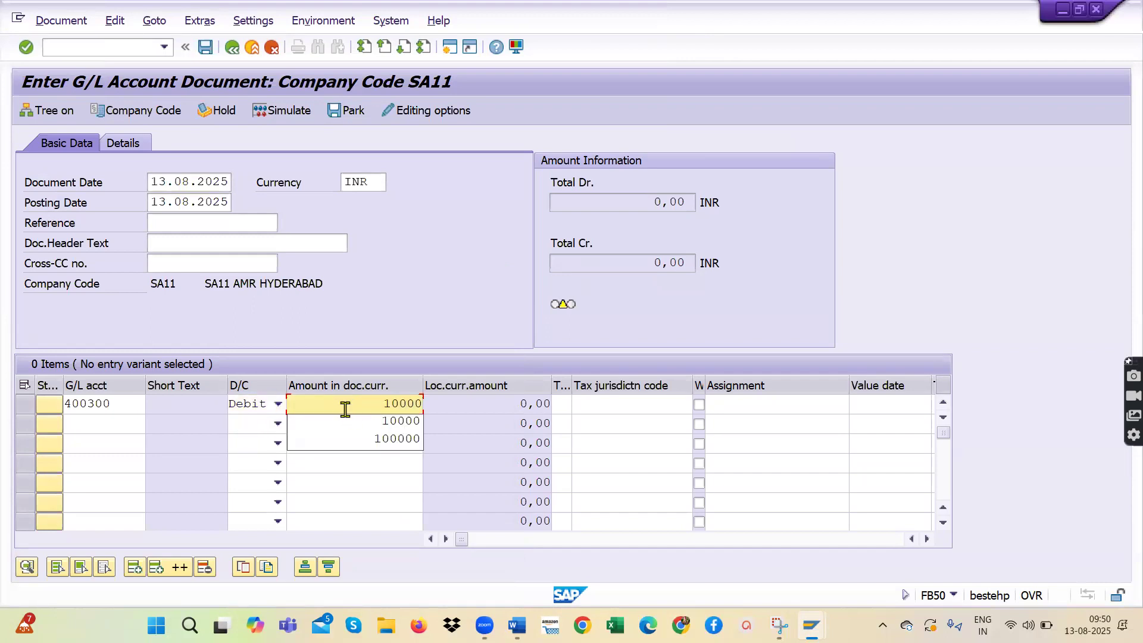
pyautogui.click(393, 422)
# Enter the second line item with the Audit fee account 400304, Debit, amount 10000.
pyautogui.click(101, 426)
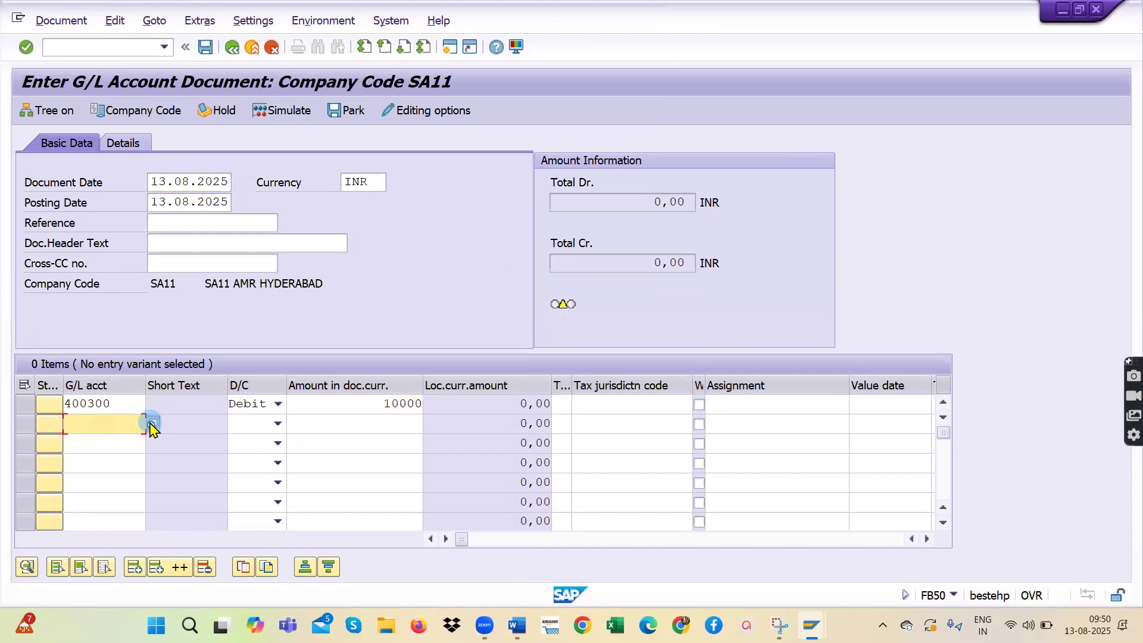
pyautogui.click(151, 424)
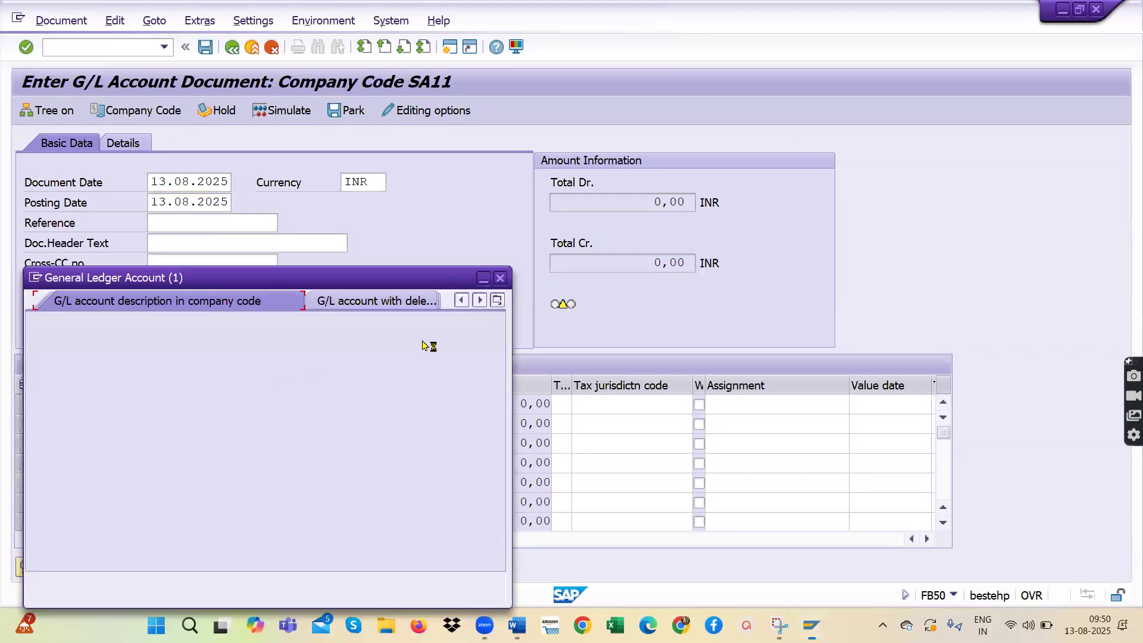
pyautogui.click(454, 581)
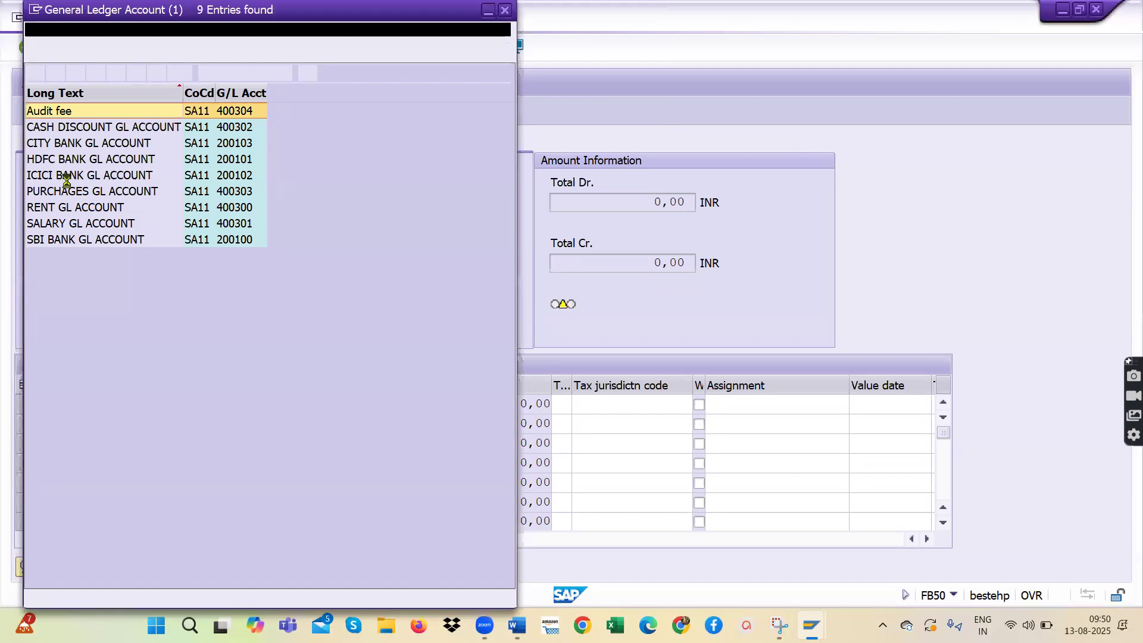
pyautogui.doubleClick(63, 115)
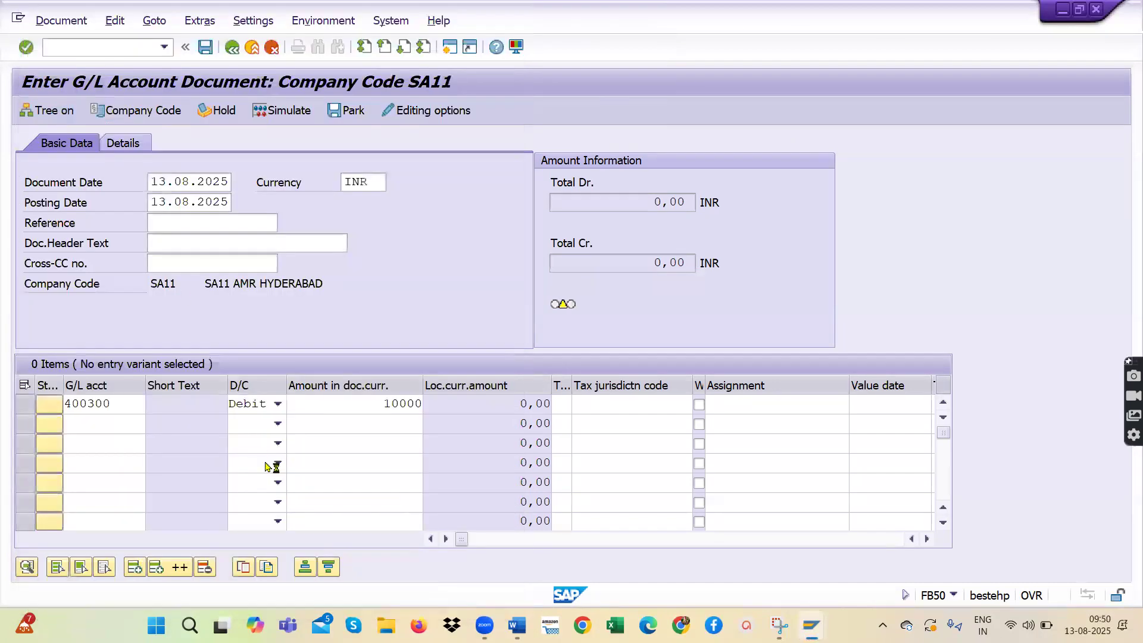
pyautogui.click(275, 422)
pyautogui.click(253, 460)
pyautogui.click(335, 429)
pyautogui.write('10000')
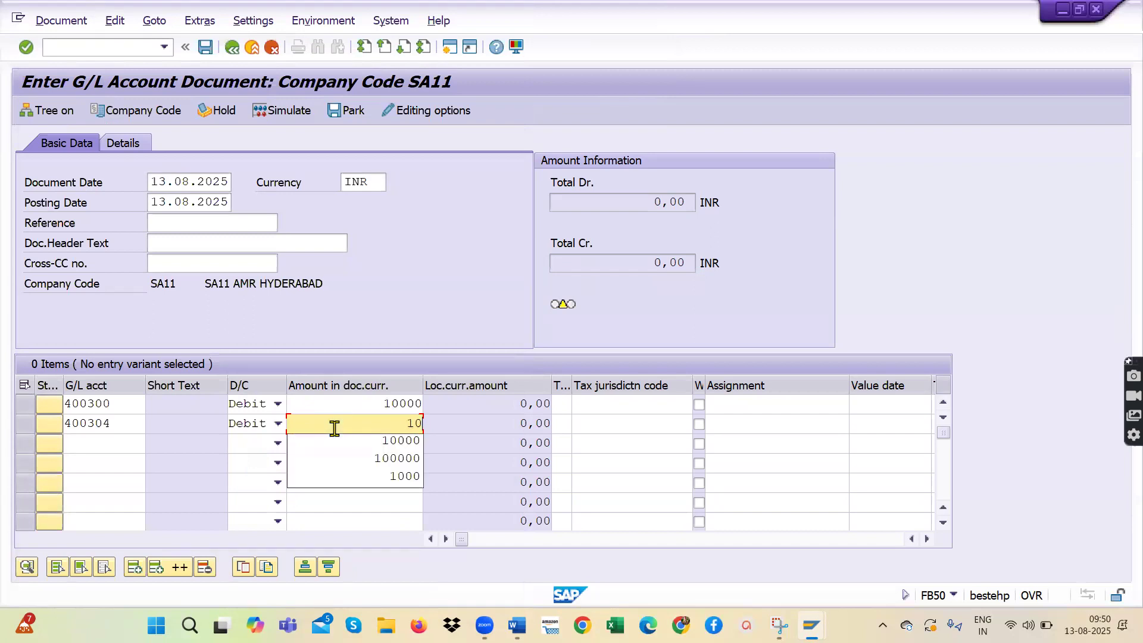
pyautogui.click(383, 441)
# Enter the third line item with SALARY GL ACCOUNT 400301 from the account search, Debit, amount 10000.
pyautogui.click(105, 443)
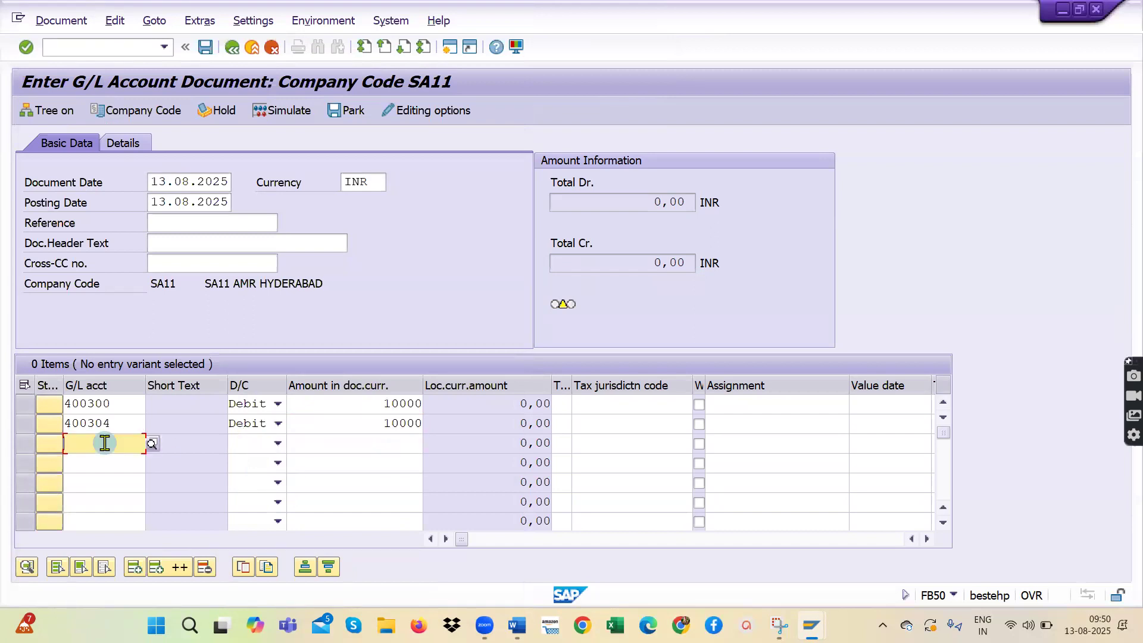
pyautogui.click(153, 444)
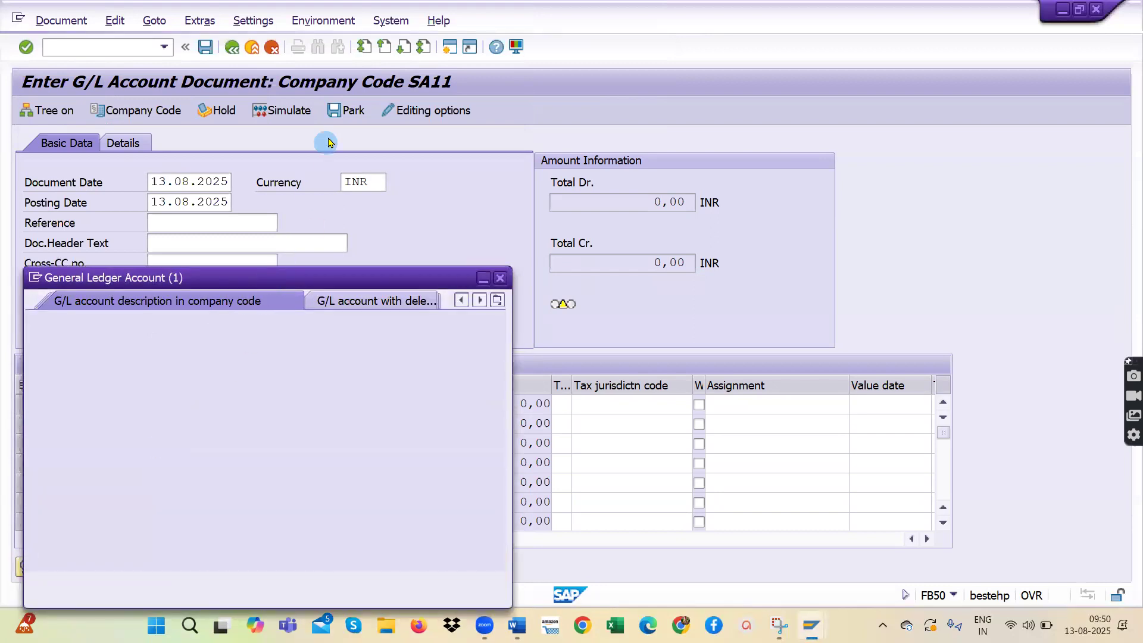
pyautogui.click(508, 441)
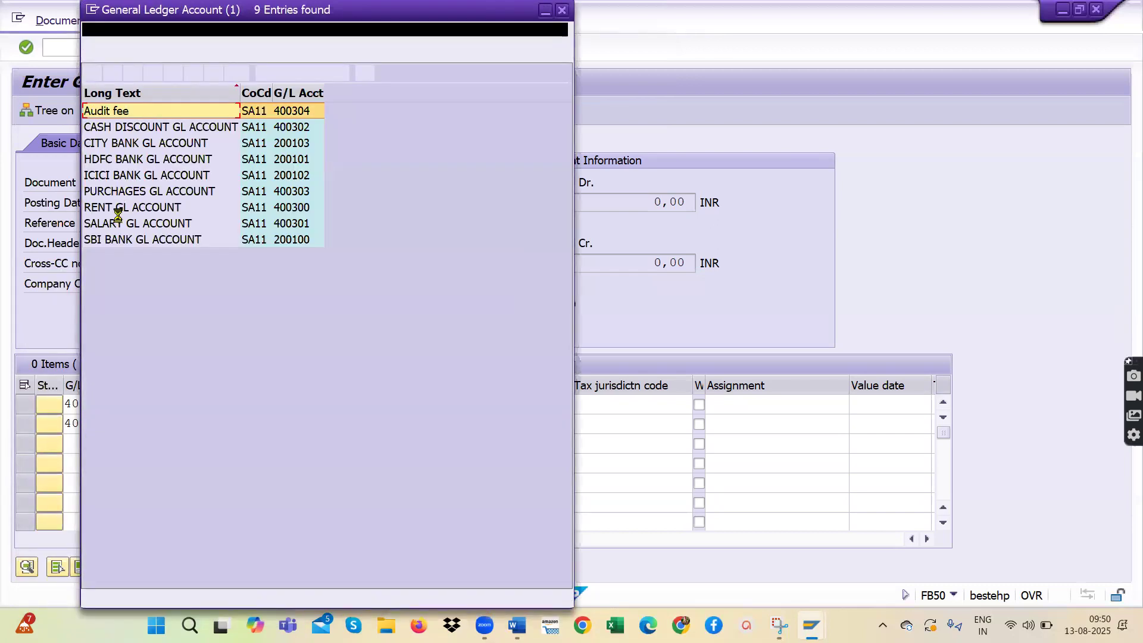
pyautogui.click(119, 223)
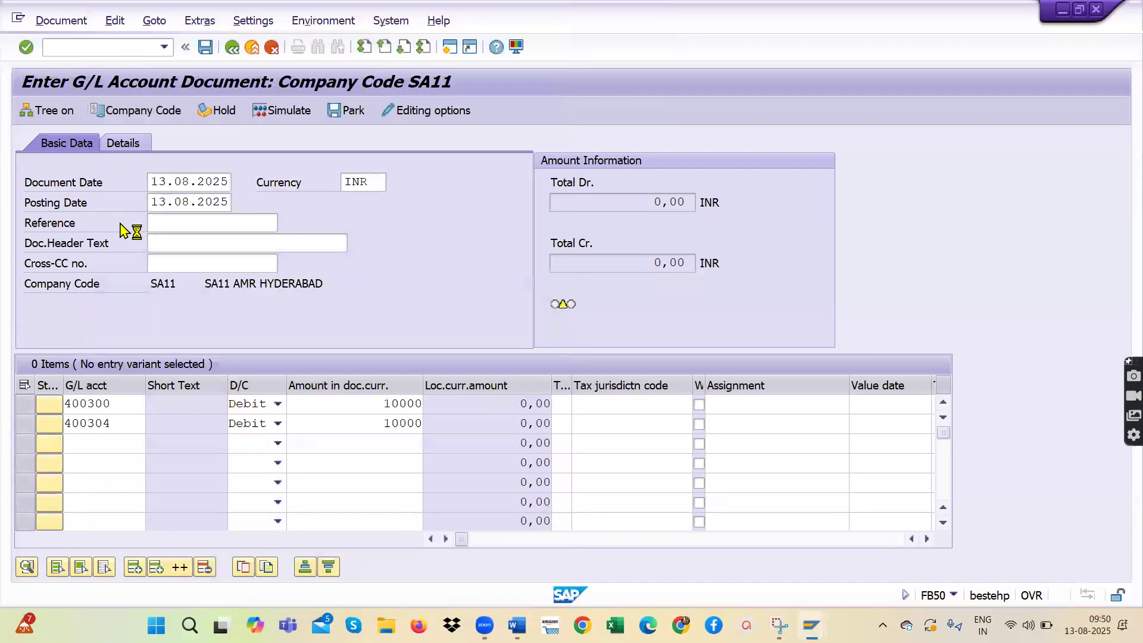
pyautogui.click(277, 444)
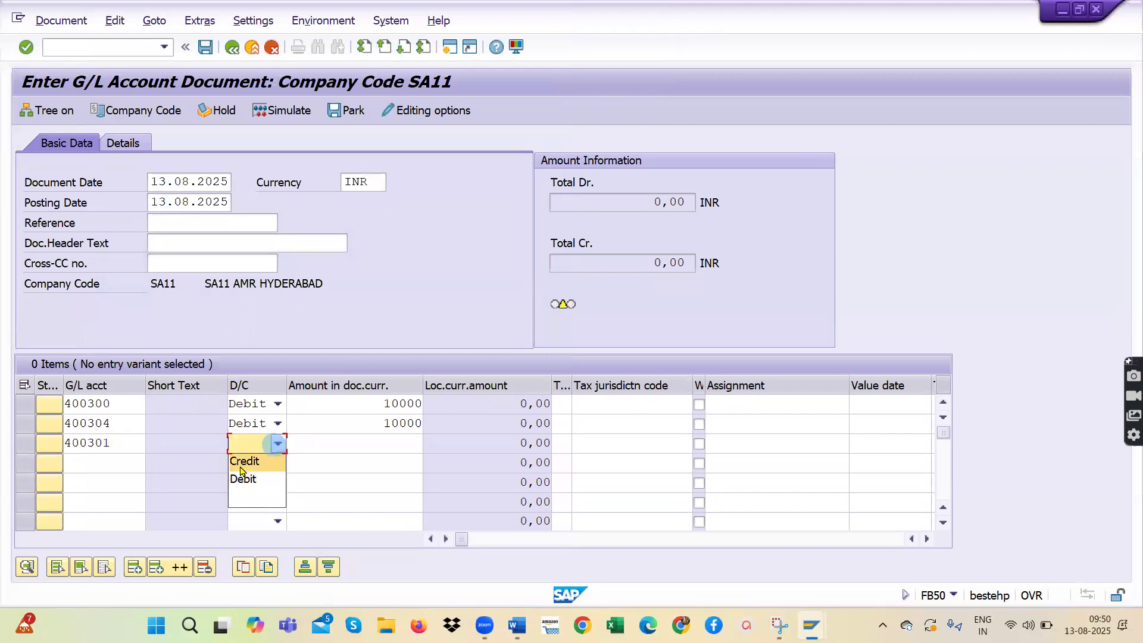
pyautogui.click(245, 480)
pyautogui.click(344, 444)
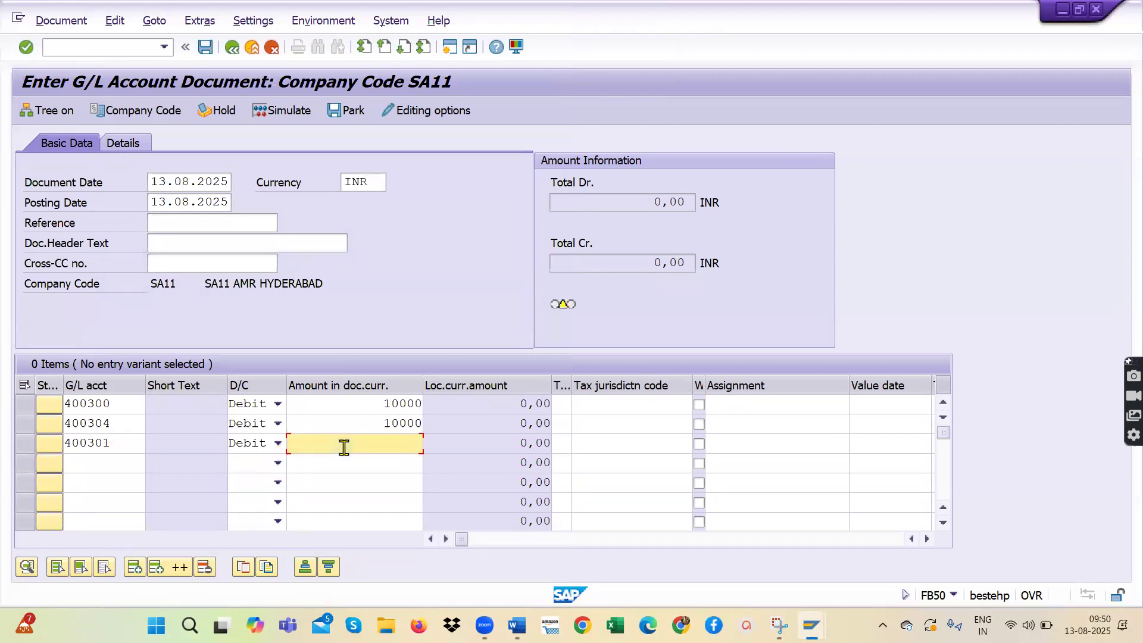
pyautogui.write('10000')
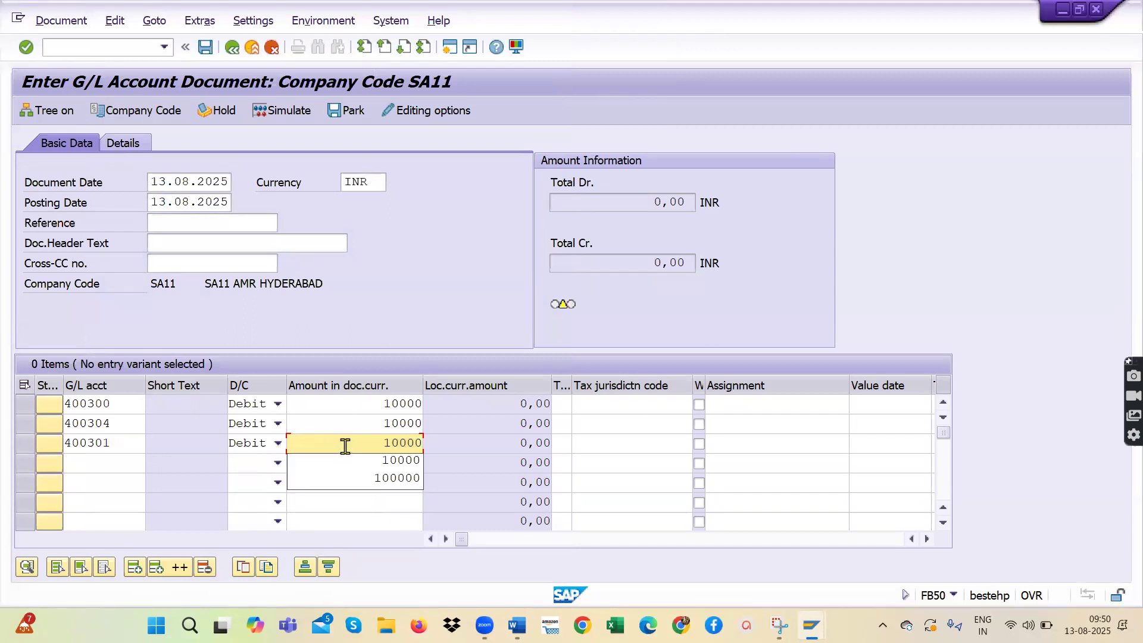
pyautogui.click(382, 462)
# Enter the fourth line item with SBI BANK GL ACCOUNT 200100, Credit, amount 30000.
pyautogui.click(123, 464)
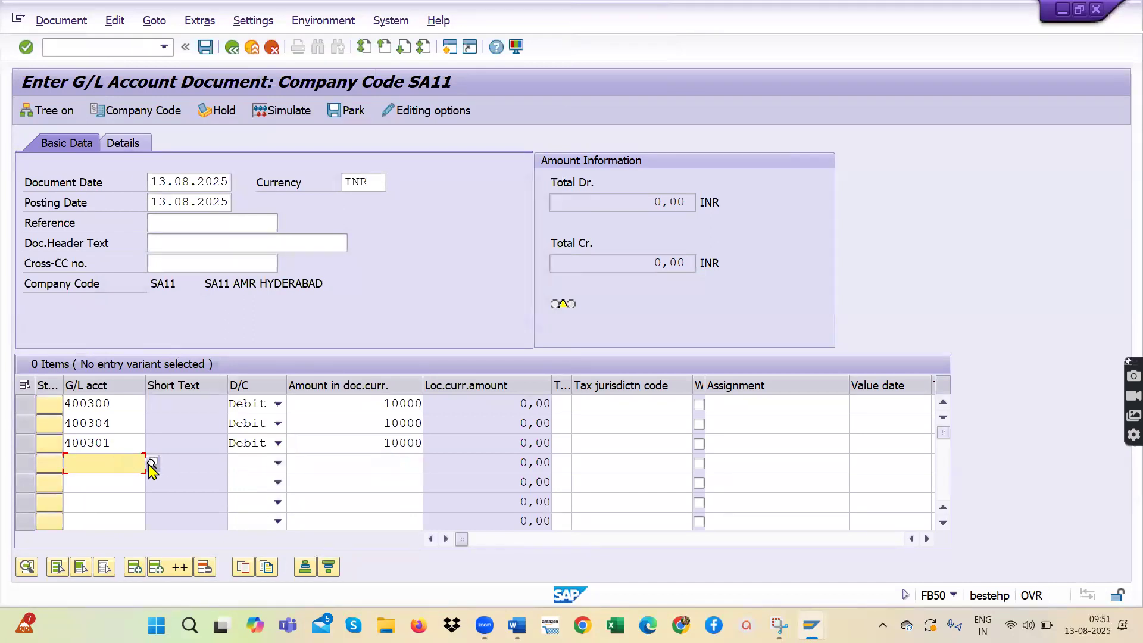
pyautogui.click(153, 463)
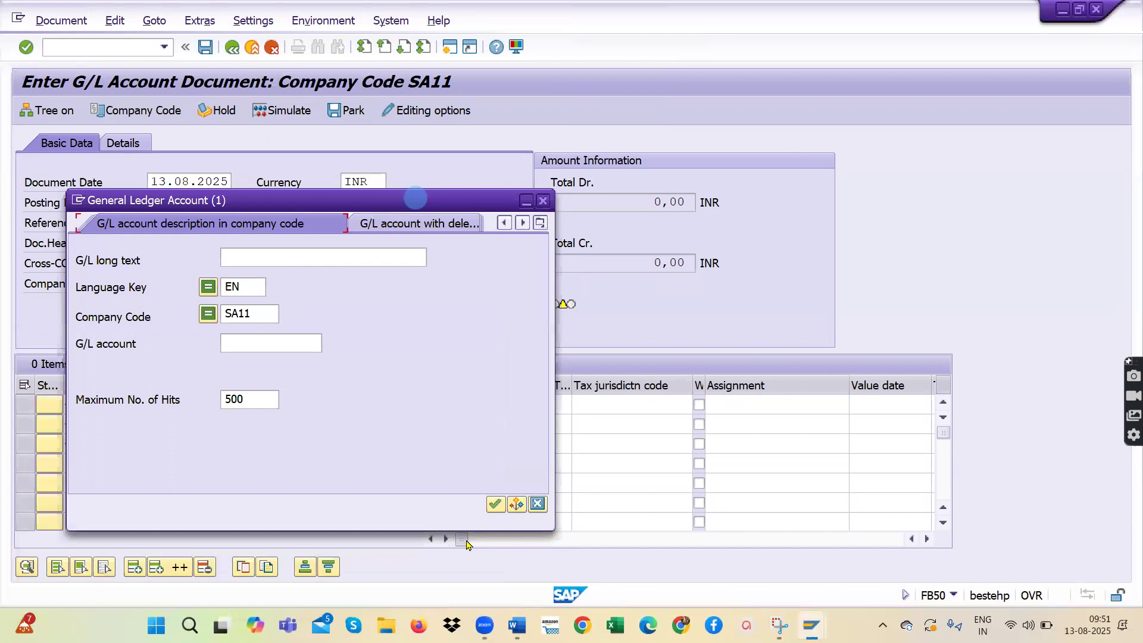
pyautogui.click(495, 504)
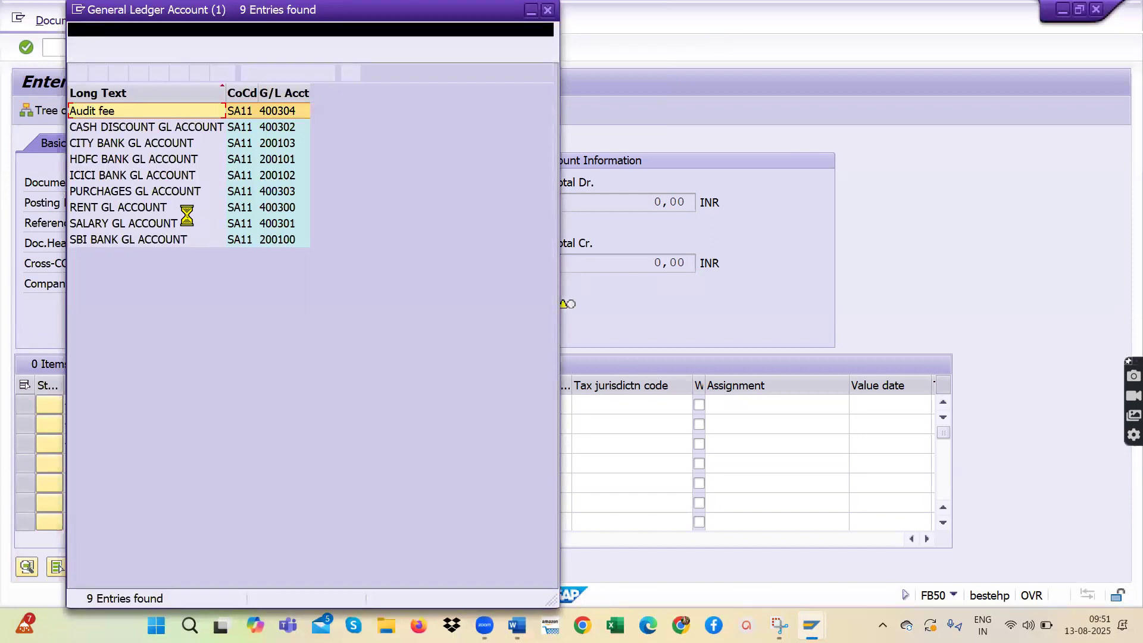
pyautogui.doubleClick(108, 238)
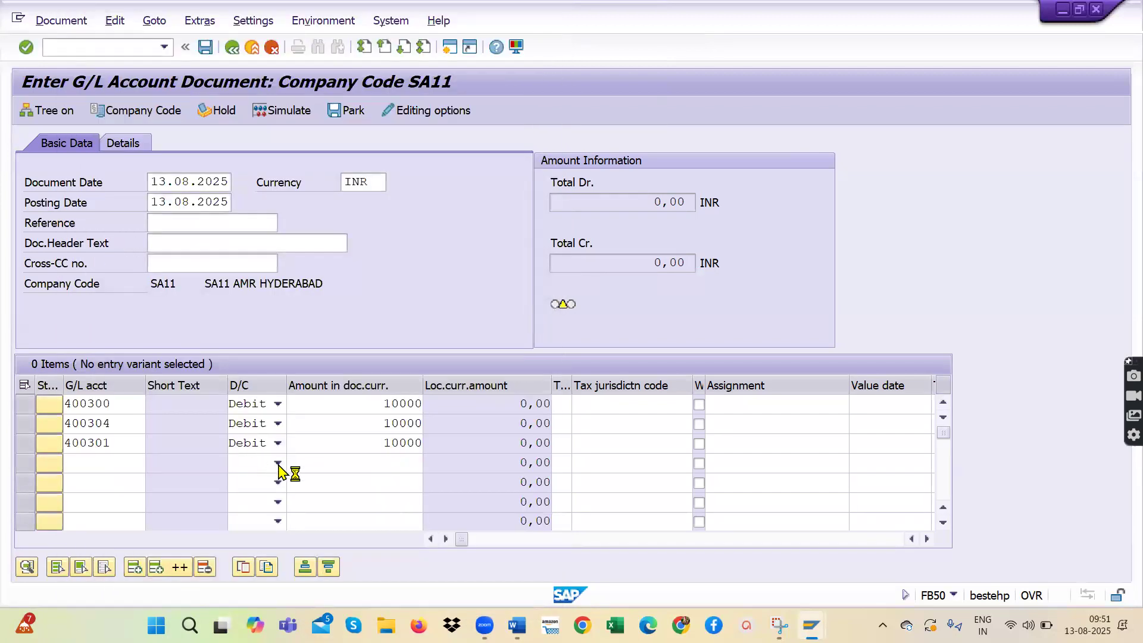
pyautogui.click(278, 463)
pyautogui.click(259, 478)
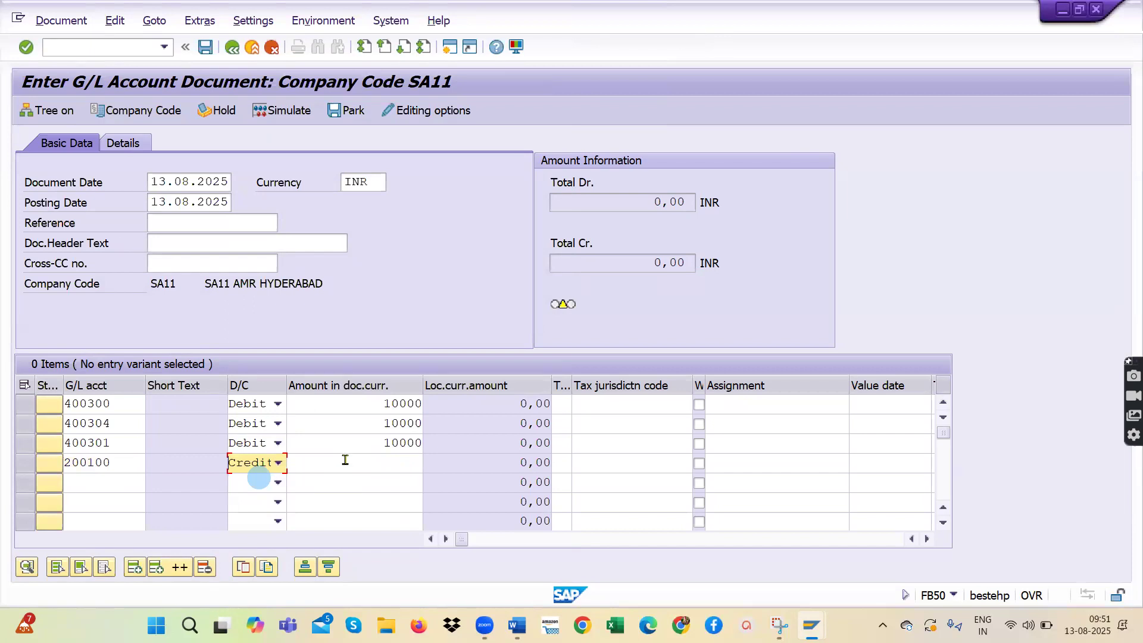
pyautogui.click(345, 459)
pyautogui.write('30000')
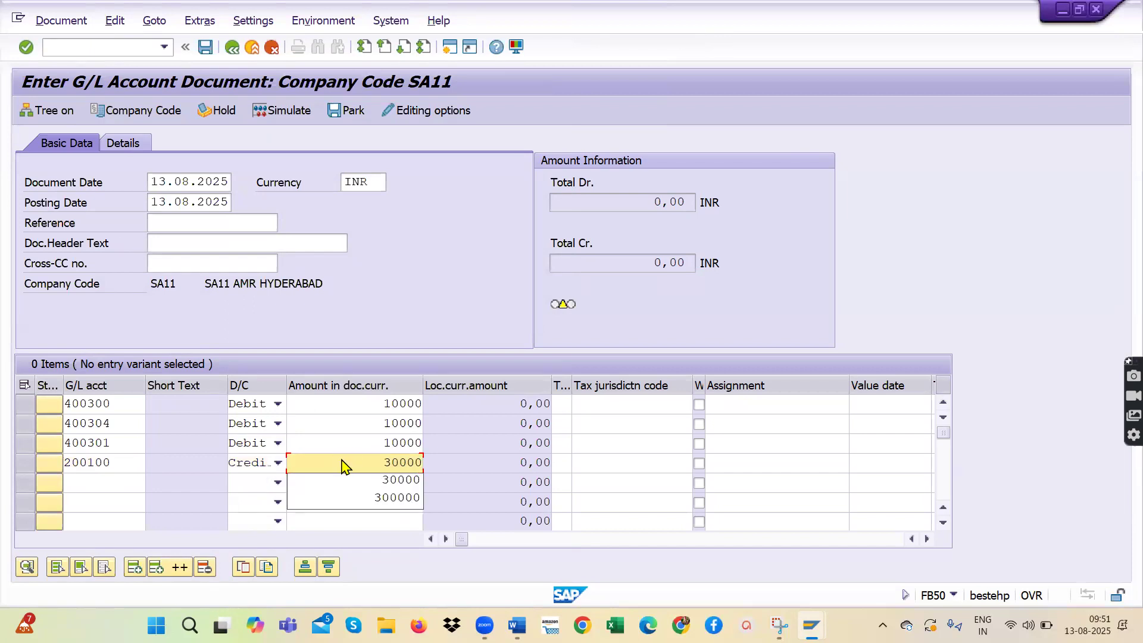
pyautogui.press('Return')
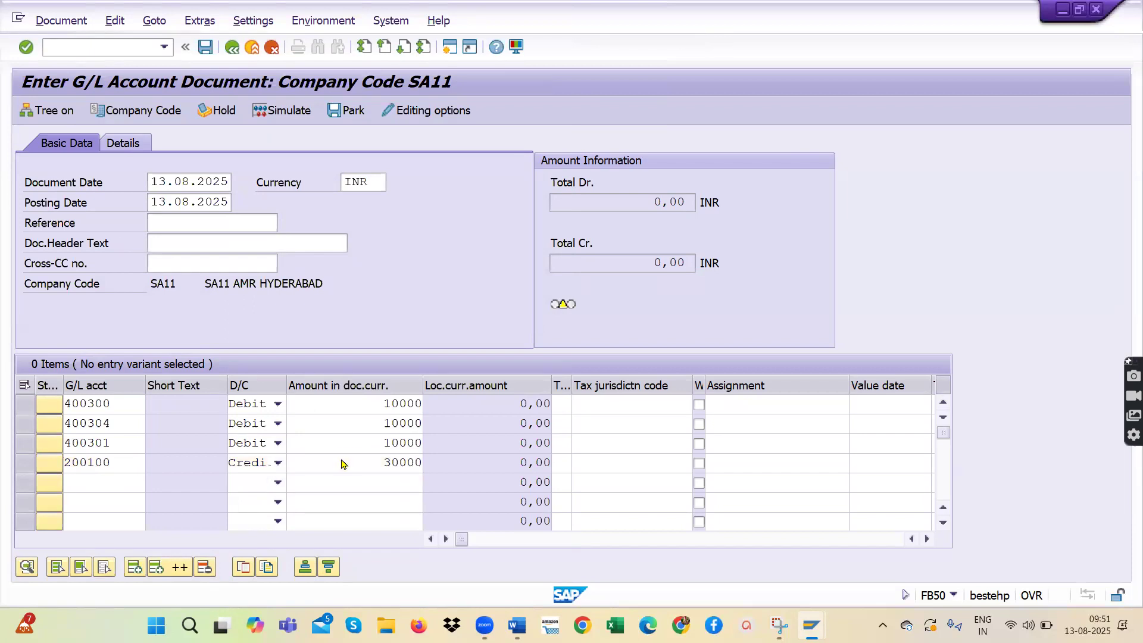
# Post the four-line G/L account document after simulating it, and display the posted document.
pyautogui.click(309, 113)
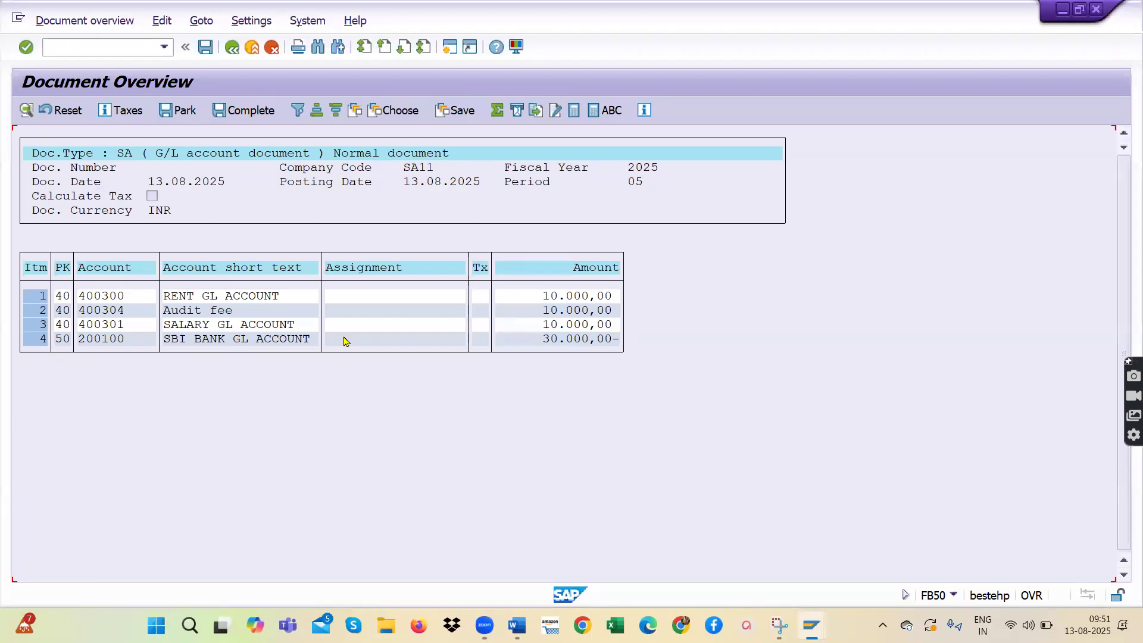
pyautogui.click(208, 52)
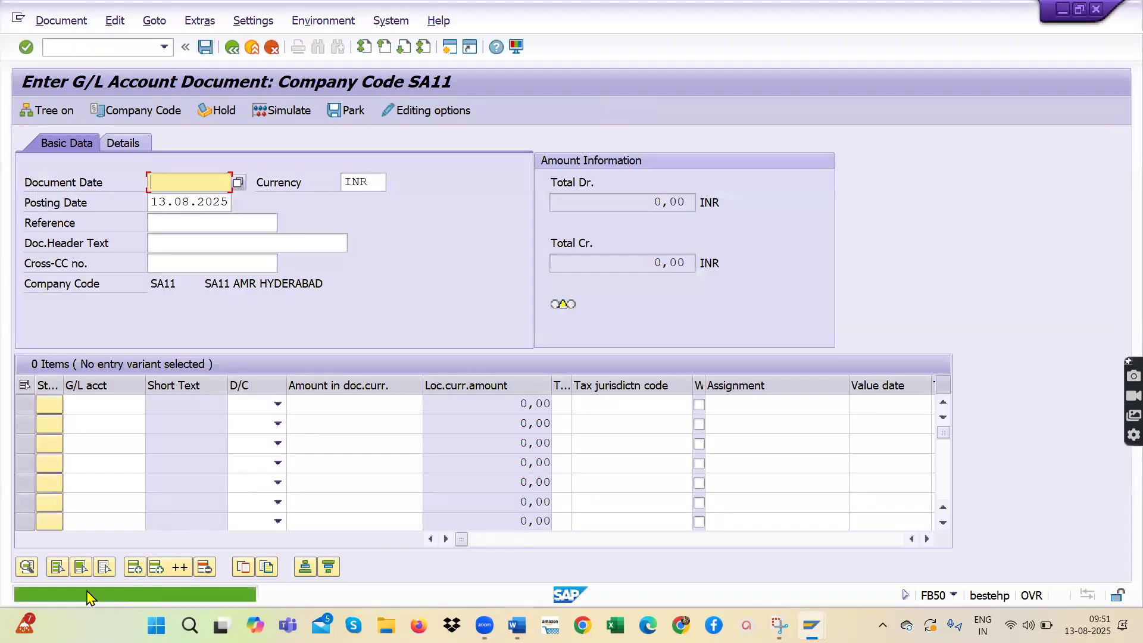
pyautogui.click(75, 27)
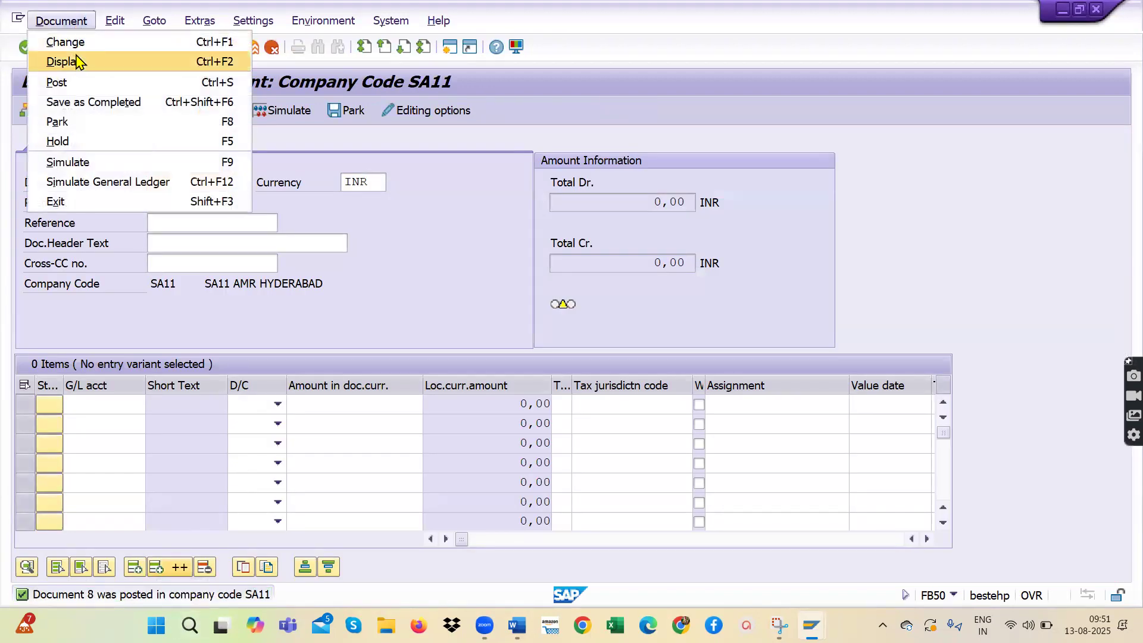
pyautogui.click(67, 62)
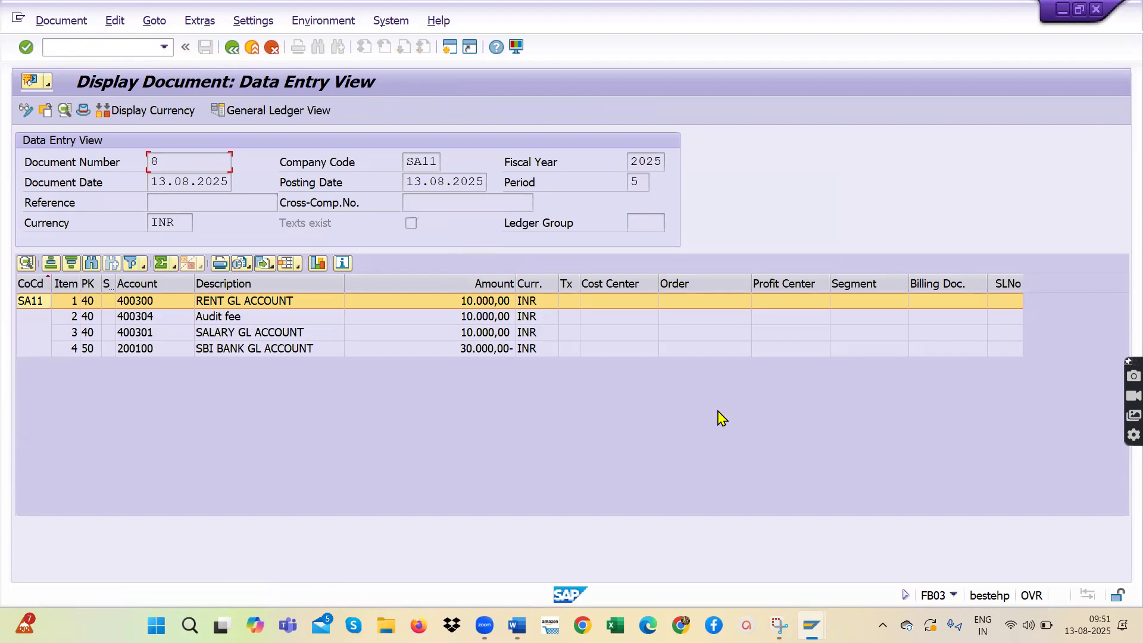
# Switch to the Word notes, review the FB50 posting task and find the FBL3N section further down.
pyautogui.click(517, 625)
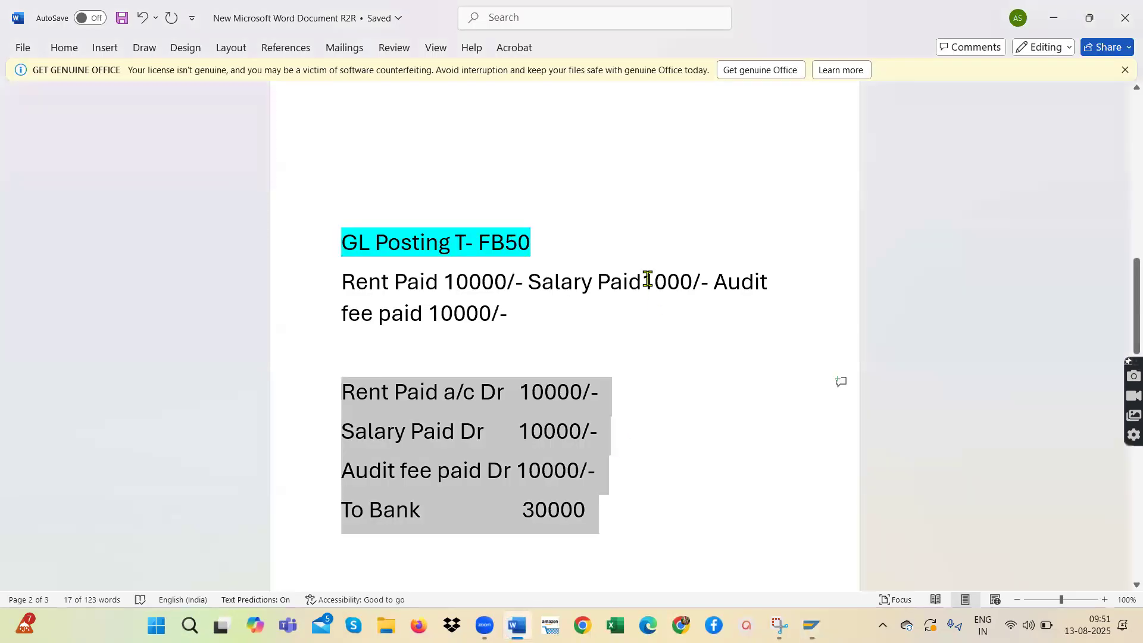
pyautogui.moveTo(523, 313); pyautogui.dragTo(322, 237)
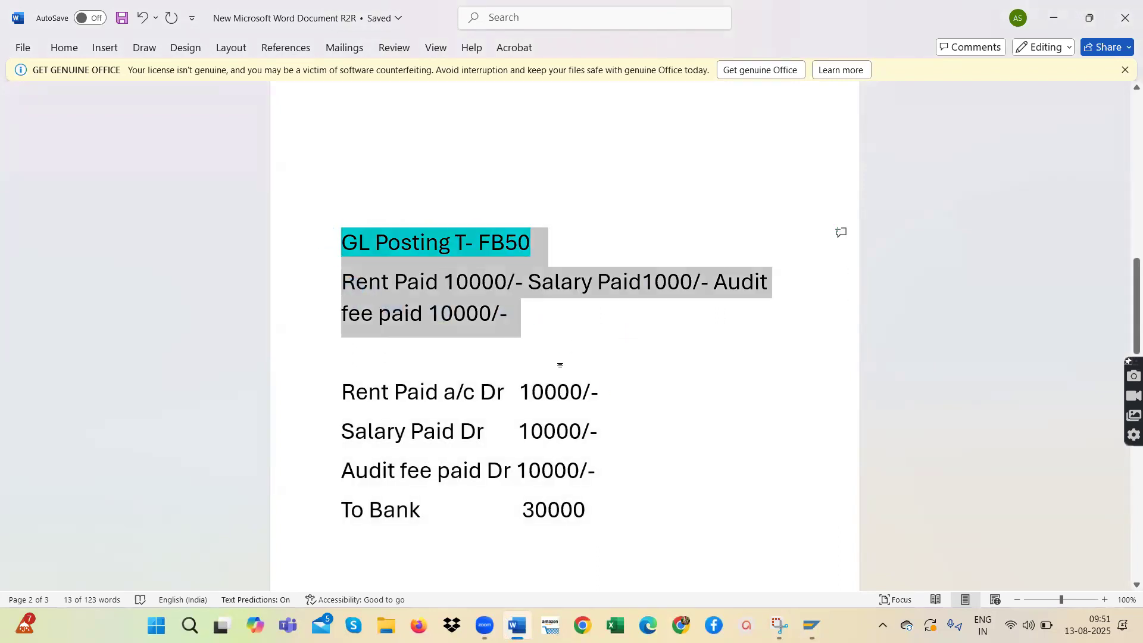
pyautogui.scroll(-15, 458, 388)
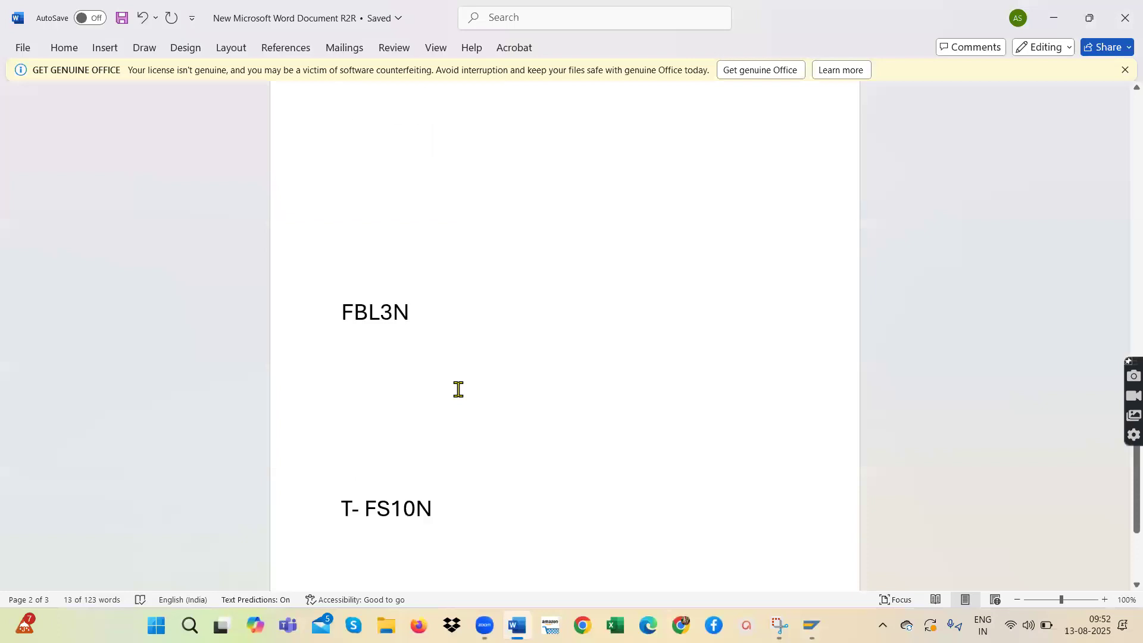
# Locate the FBL3N entry in the Word notes and switch back to the SAP document display.
pyautogui.scroll(-2, 458, 388)
pyautogui.moveTo(421, 200); pyautogui.dragTo(327, 204)
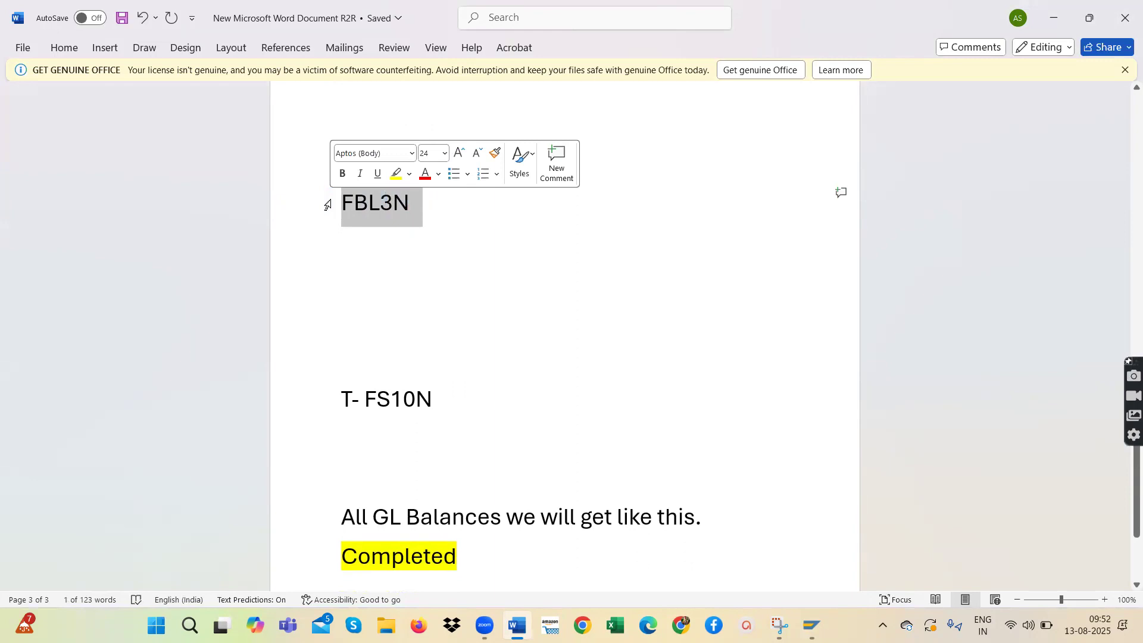
pyautogui.click(464, 218)
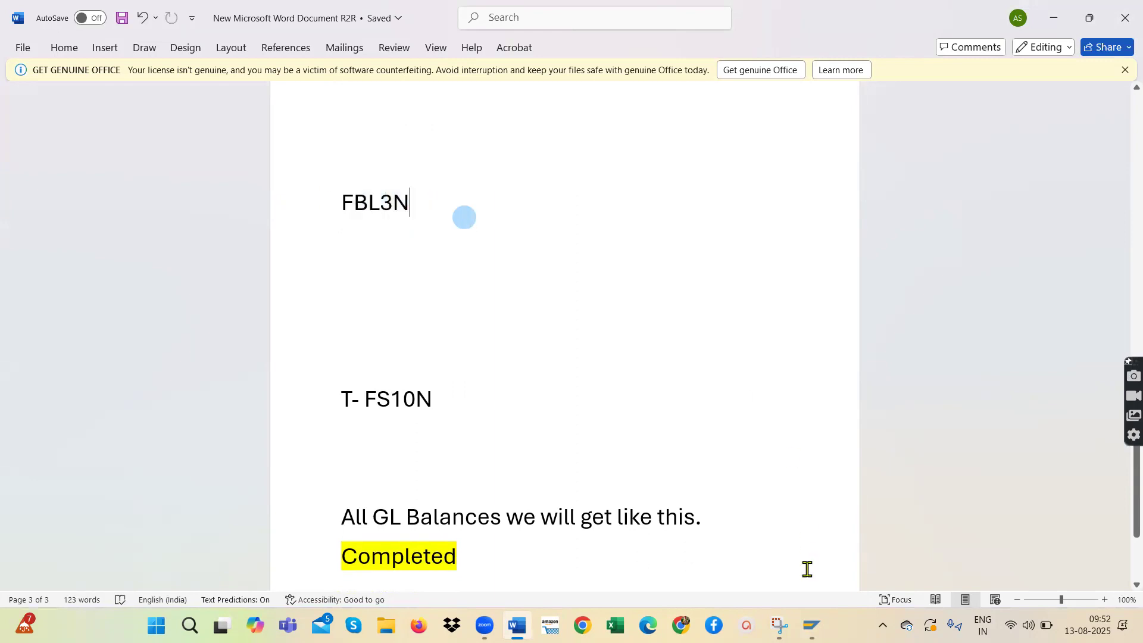
pyautogui.click(813, 630)
pyautogui.click(867, 566)
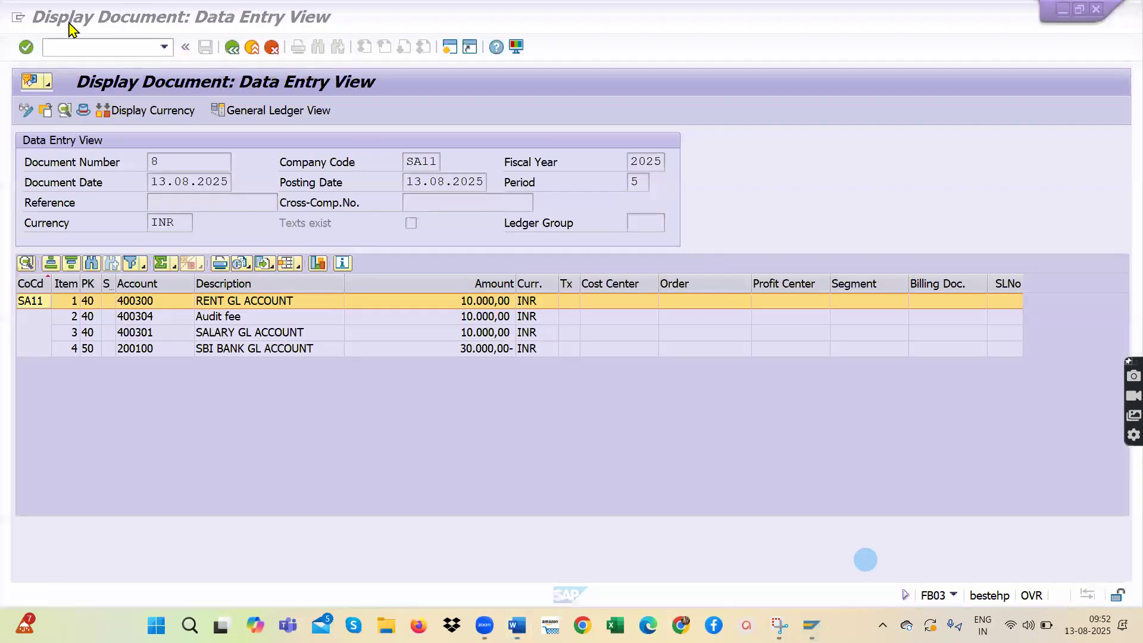
# Leave the displayed document and open the vendor line item display with /NFBL1N.
pyautogui.click(76, 47)
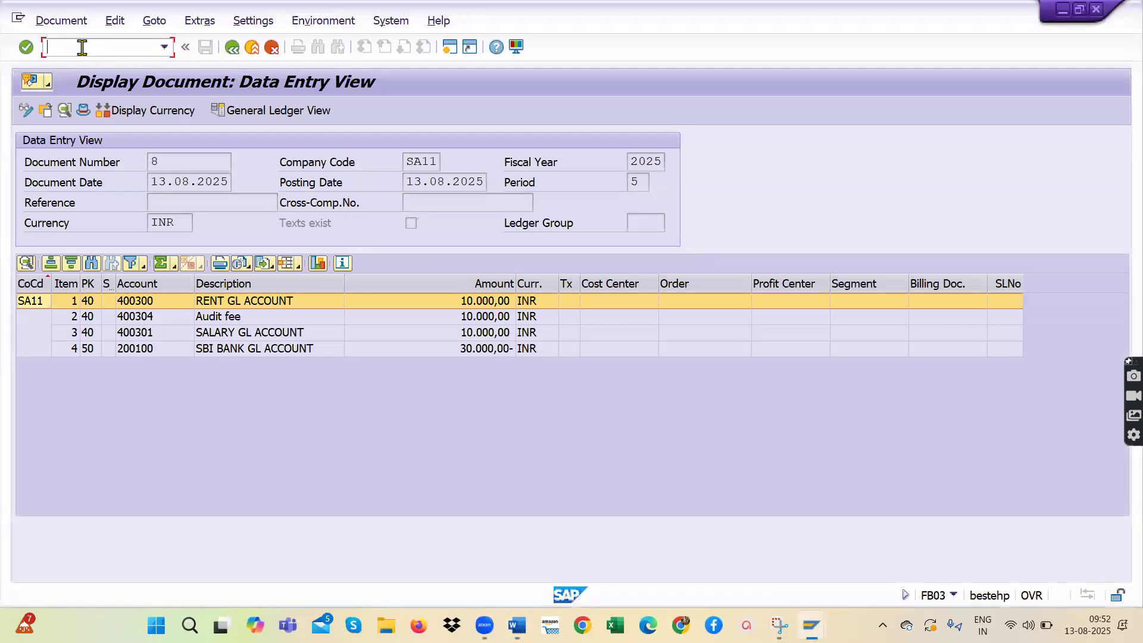
pyautogui.press('capslock')
pyautogui.press('capslock')
pyautogui.write('N')
pyautogui.press('Return')
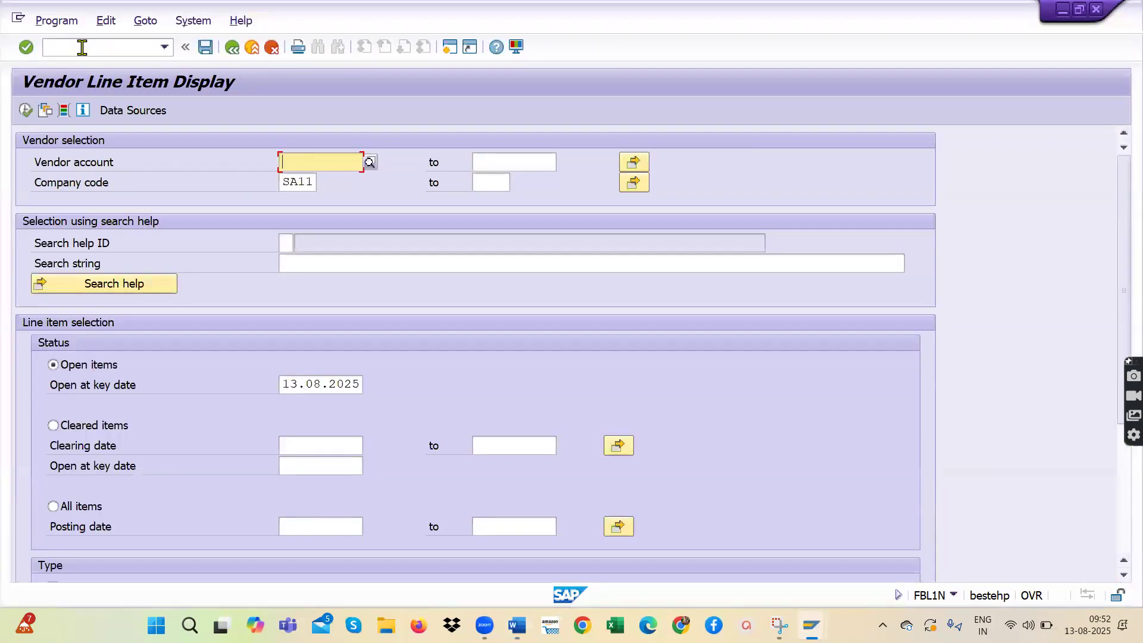
# Go from the vendor line item display to the G/L account line item display with /NFBL3N.
pyautogui.click(163, 47)
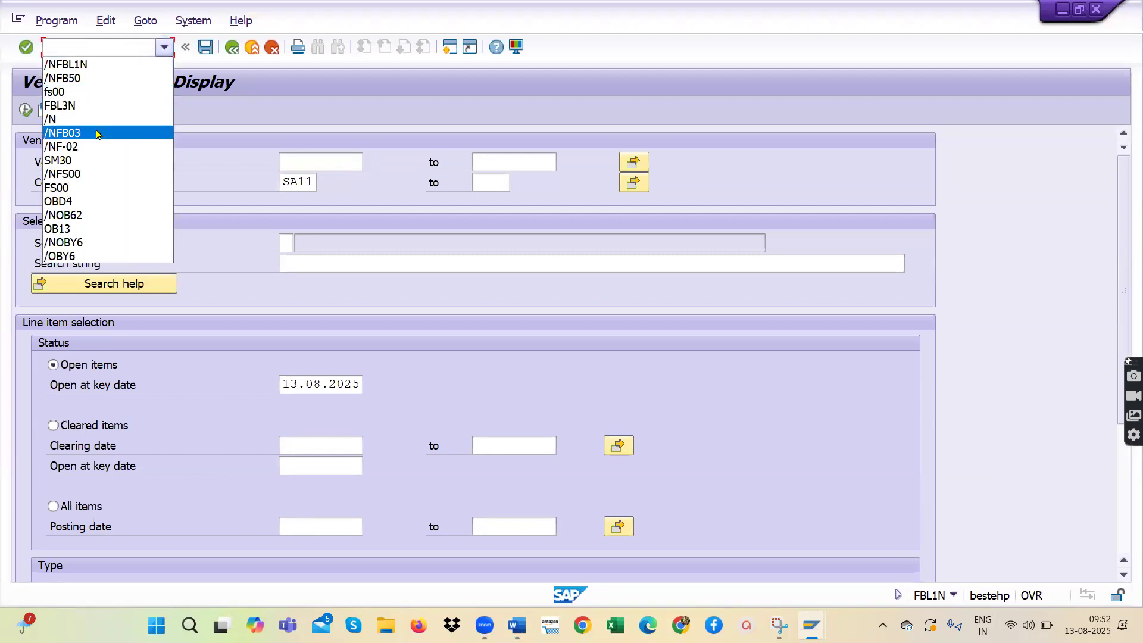
pyautogui.click(61, 48)
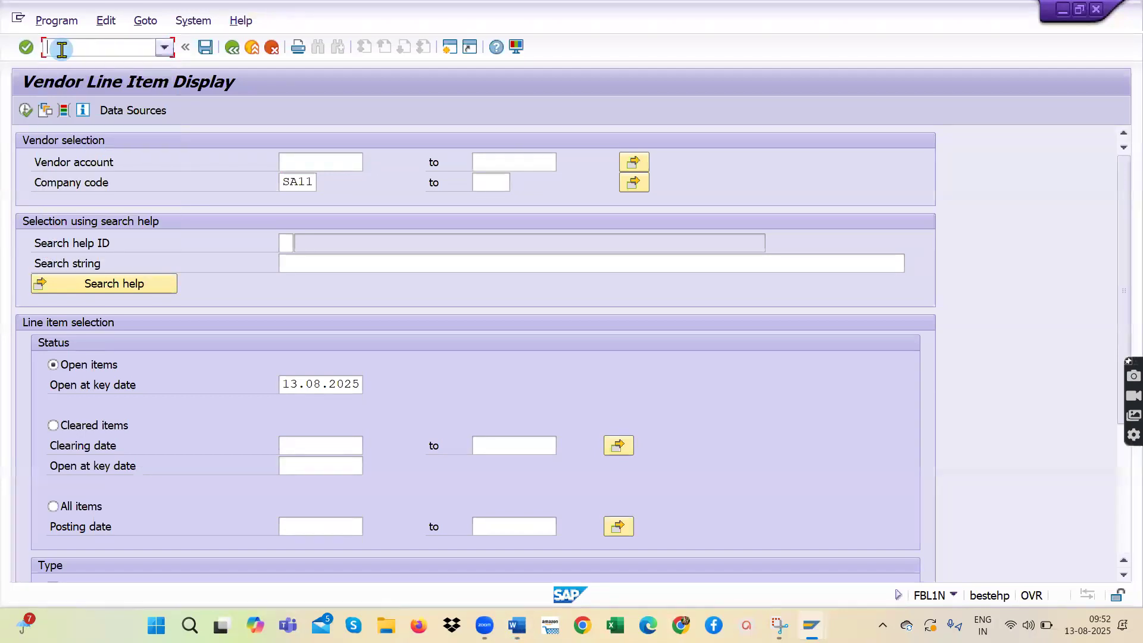
pyautogui.write('/NFBL3N')
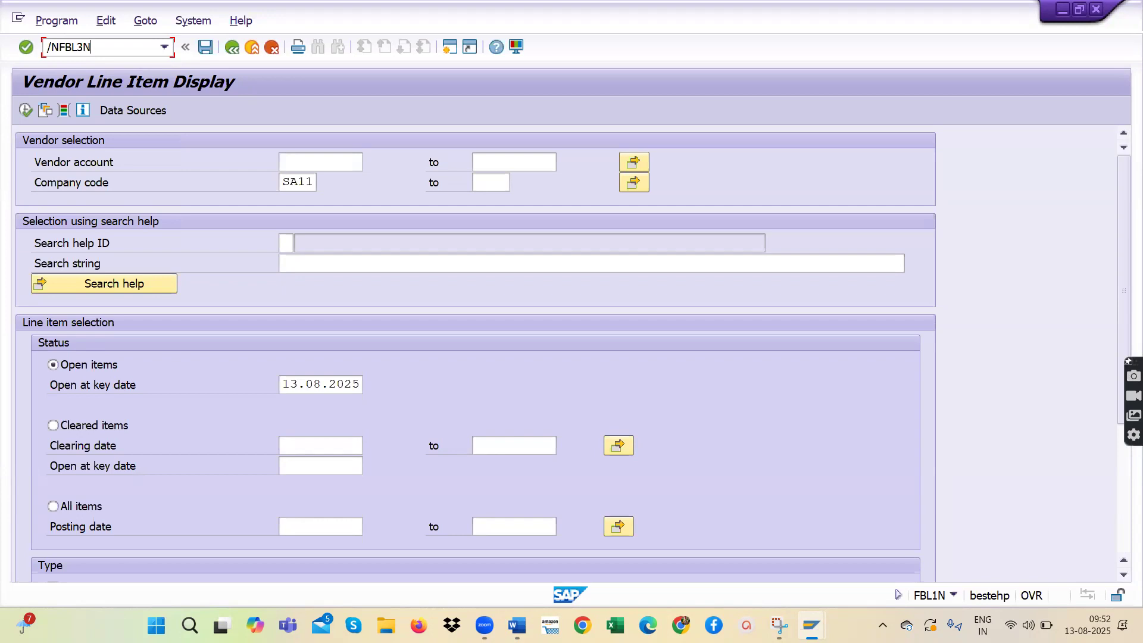
pyautogui.press('Return')
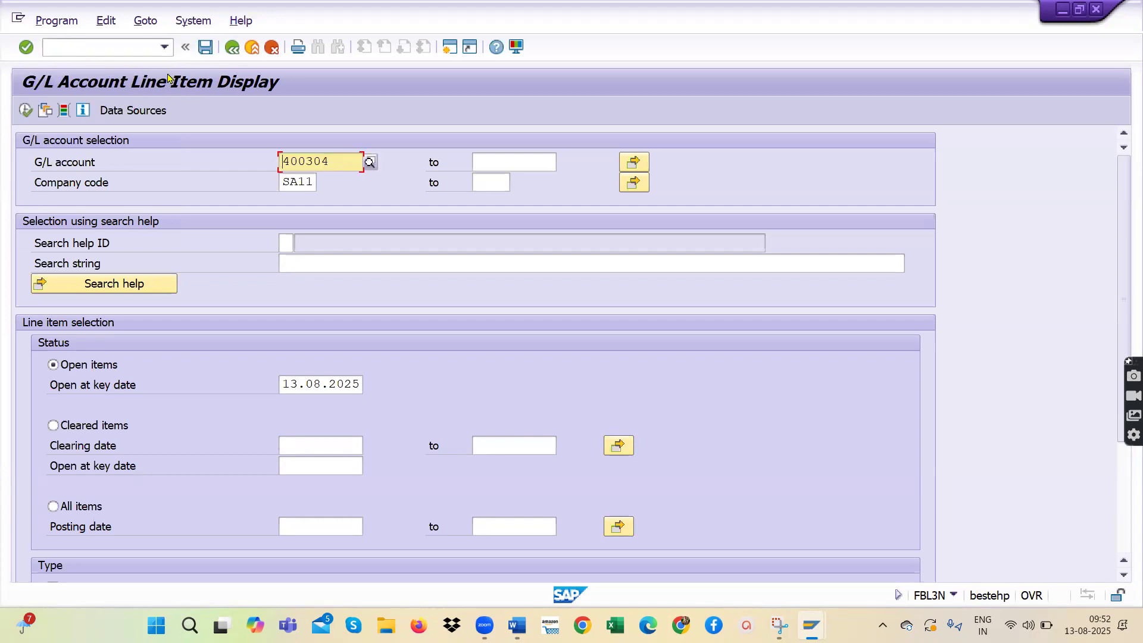
# Leave the G/L line item selection with /N, run /N once more and restart SAP Easy Access.
pyautogui.click(100, 47)
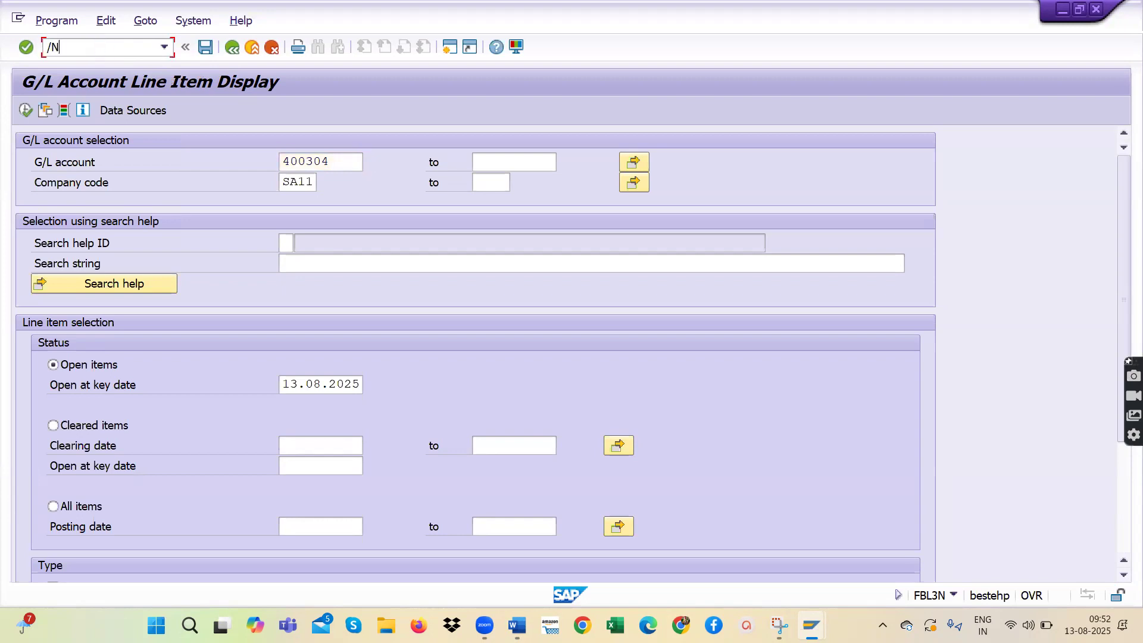
pyautogui.write('/N')
pyautogui.press('Return')
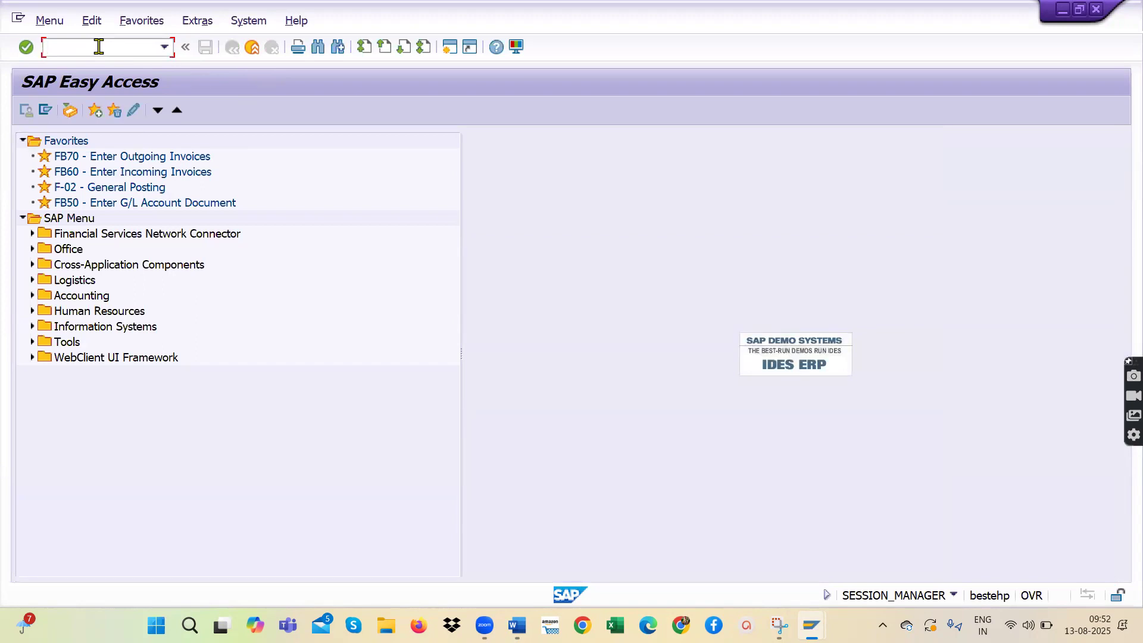
pyautogui.click(164, 48)
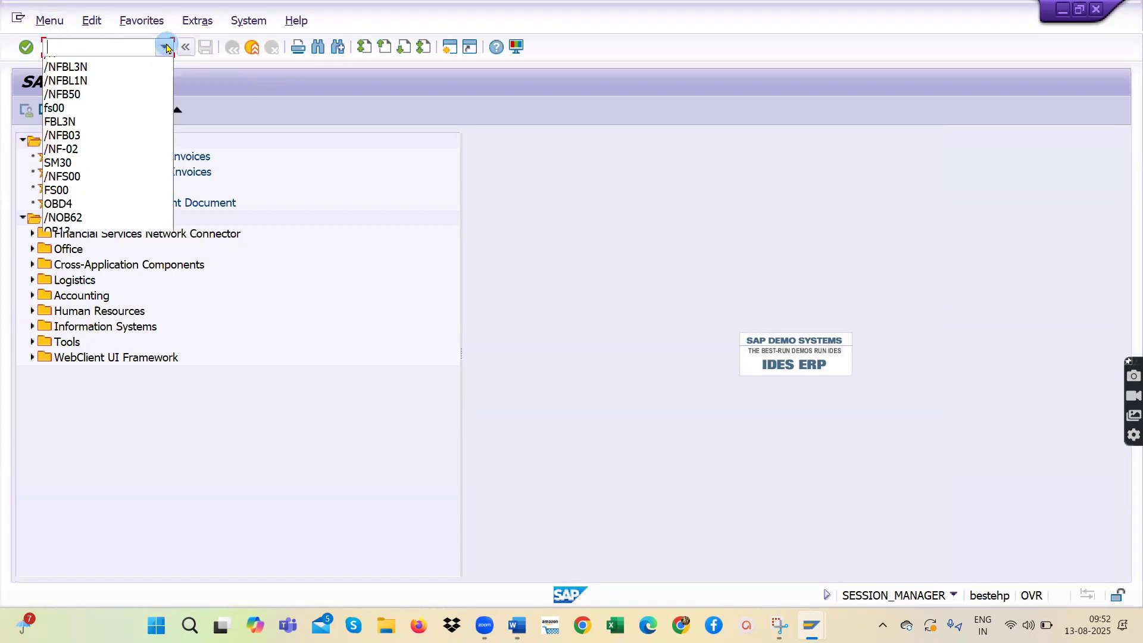
pyautogui.click(72, 64)
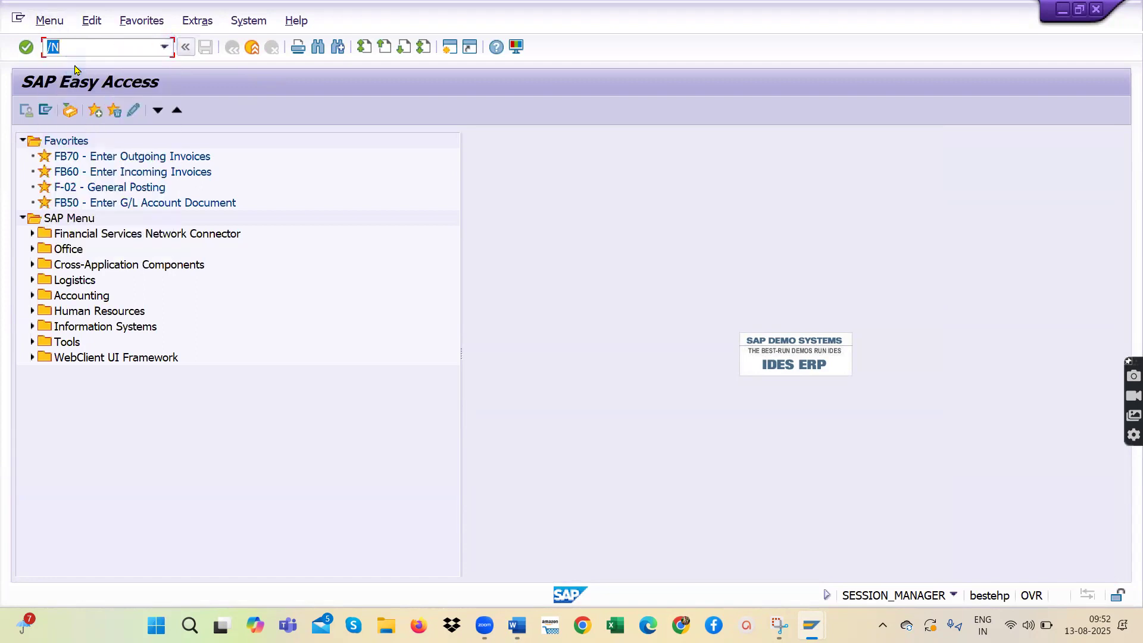
pyautogui.press('Return')
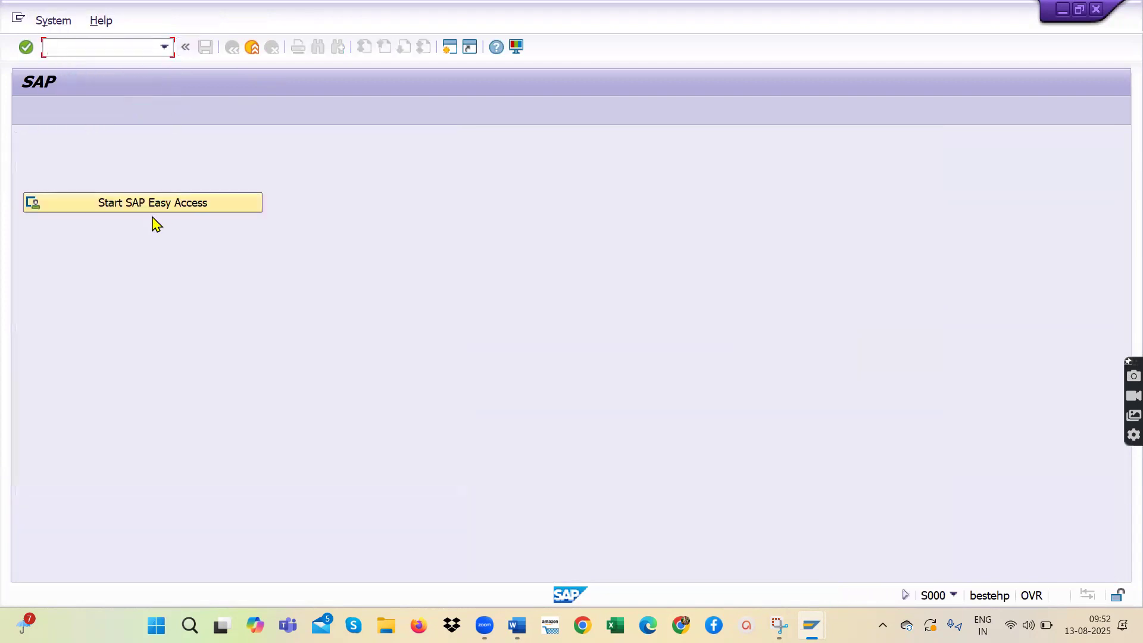
pyautogui.click(147, 205)
# Open the initial document display screen by reusing the earlier /NFB03 command.
pyautogui.click(165, 48)
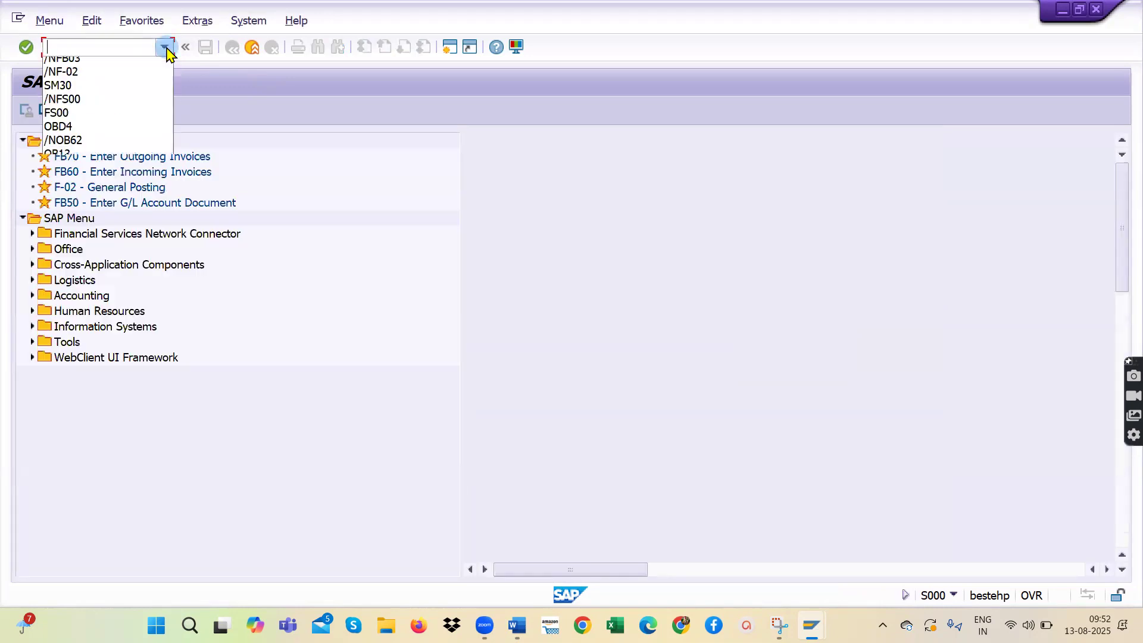
pyautogui.click(81, 147)
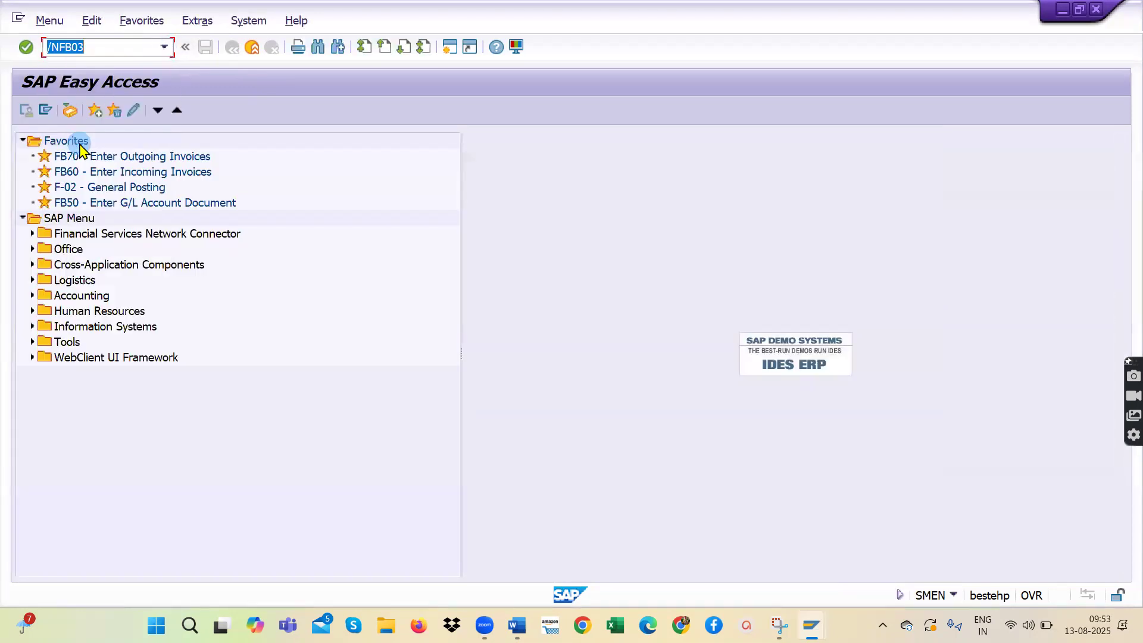
pyautogui.press('Return')
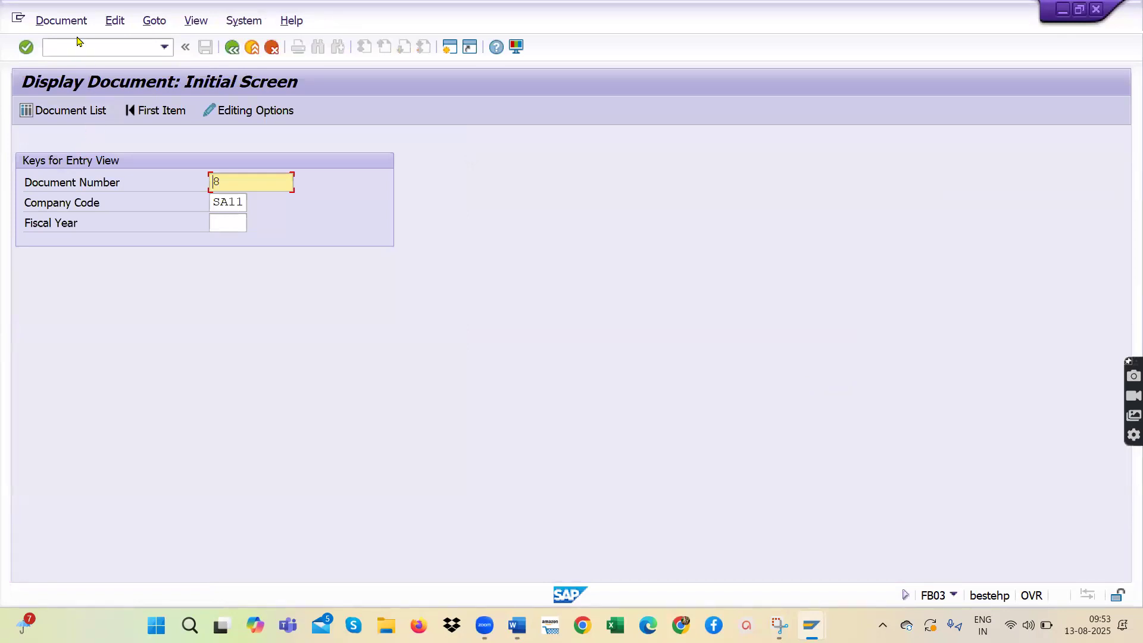
# Jump directly from the document display to the G/L account line items with /NFBL3N.
pyautogui.click(70, 47)
pyautogui.write('/NFBL3N')
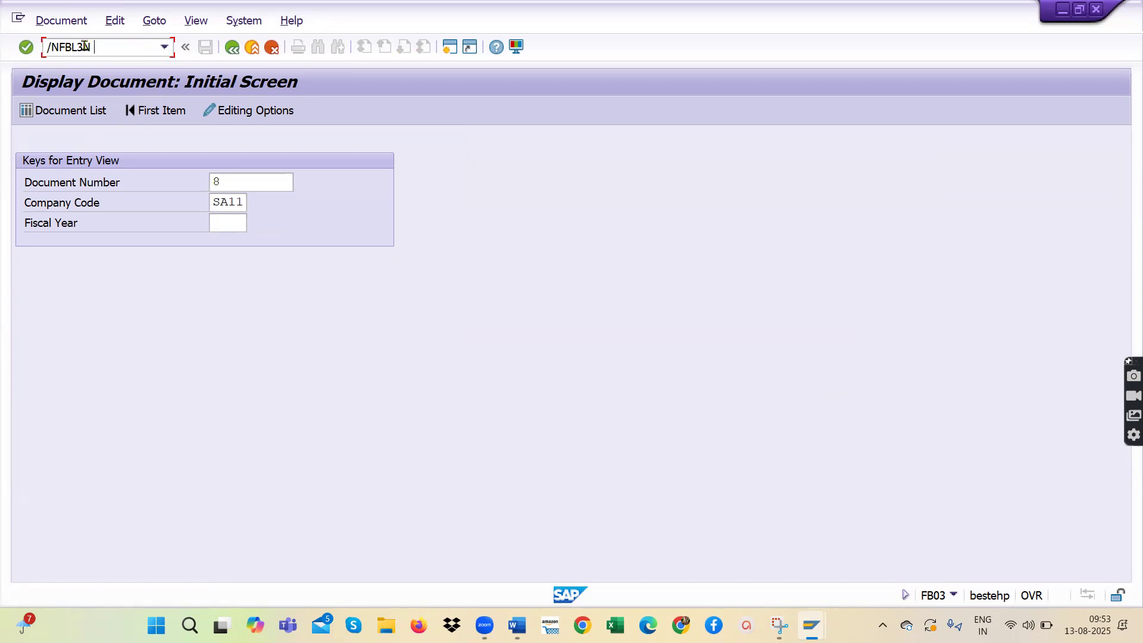
pyautogui.press('Return')
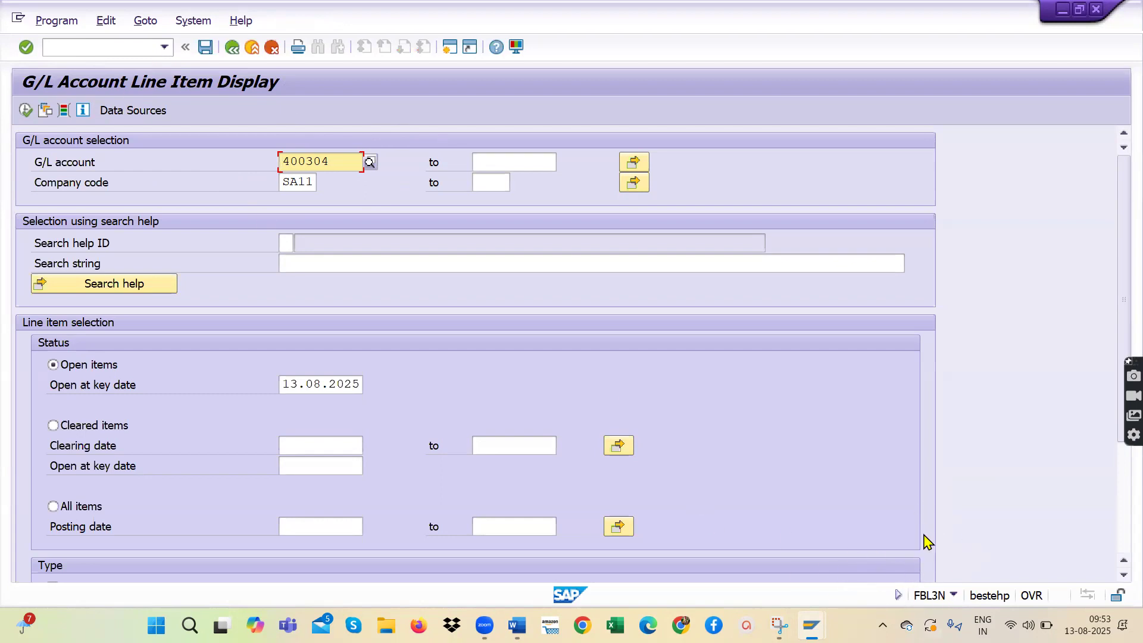
# Clear the G/L account filter and list the open line items of all accounts in company code SA11, reviewing each account.
pyautogui.click(370, 162)
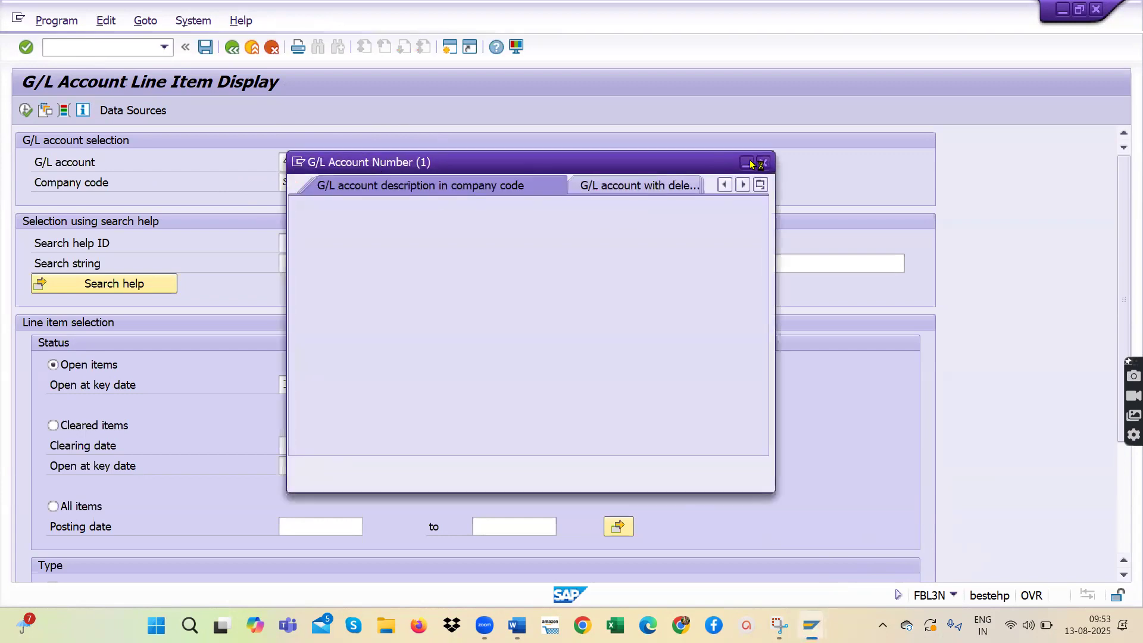
pyautogui.moveTo(358, 161); pyautogui.dragTo(259, 162)
pyautogui.press('BackSpace')
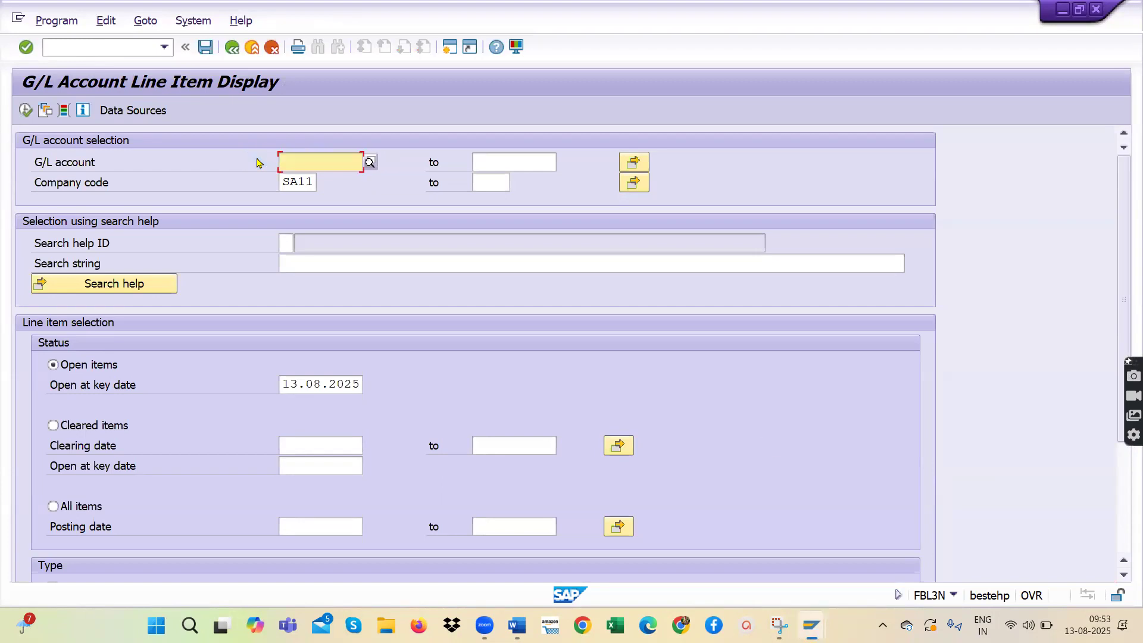
pyautogui.click(25, 111)
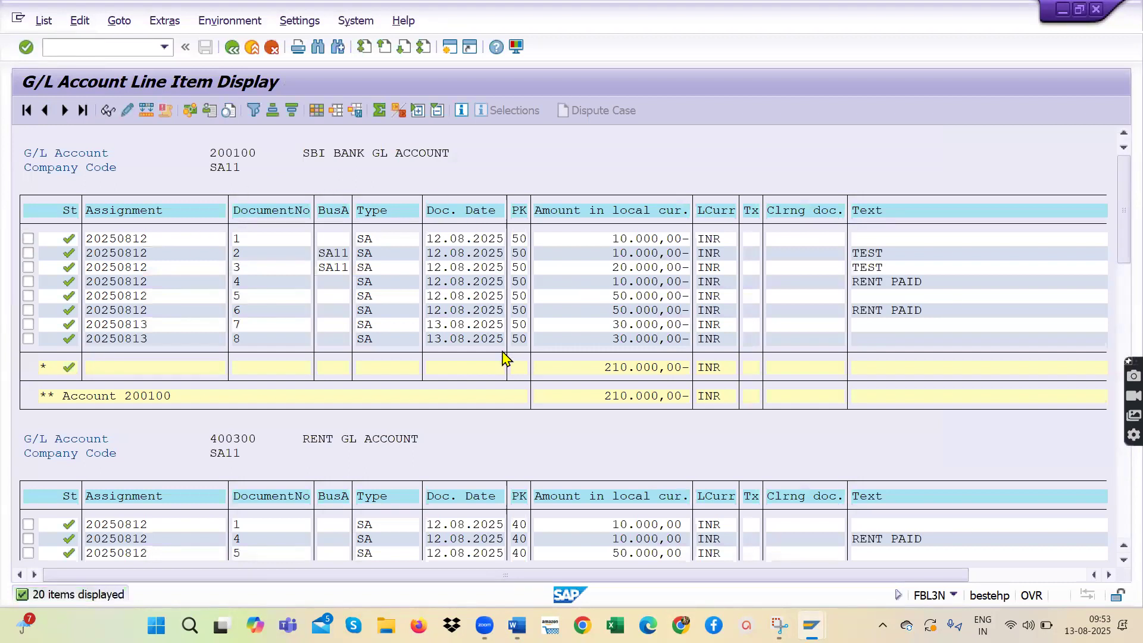
pyautogui.scroll(-1, 509, 388)
pyautogui.scroll(-2, 509, 388)
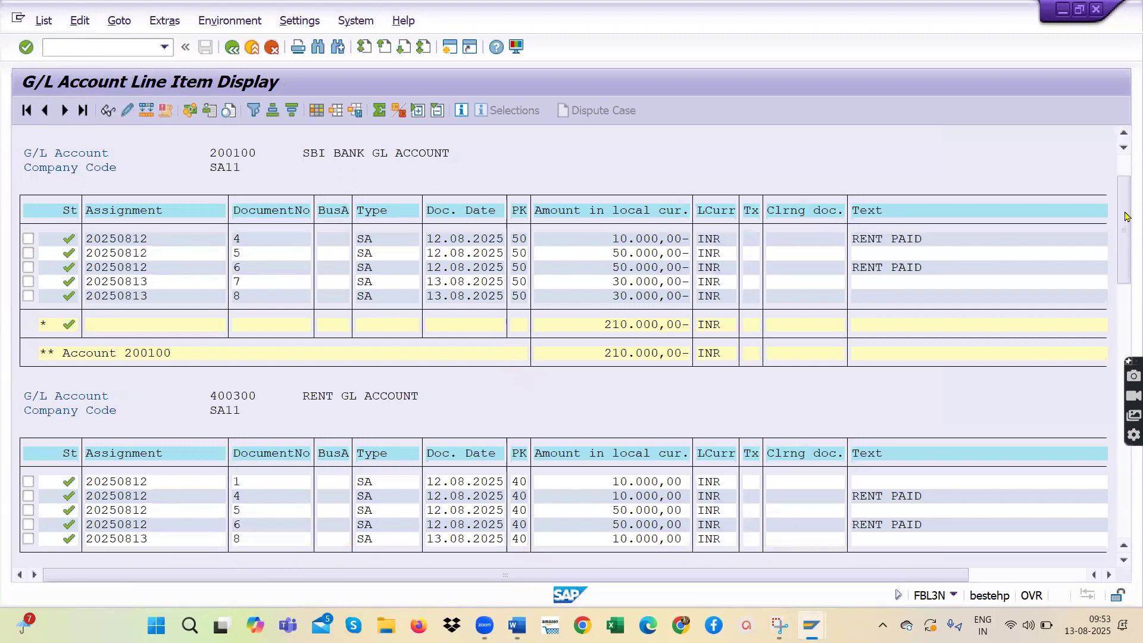
pyautogui.moveTo(1126, 207); pyautogui.dragTo(1125, 356)
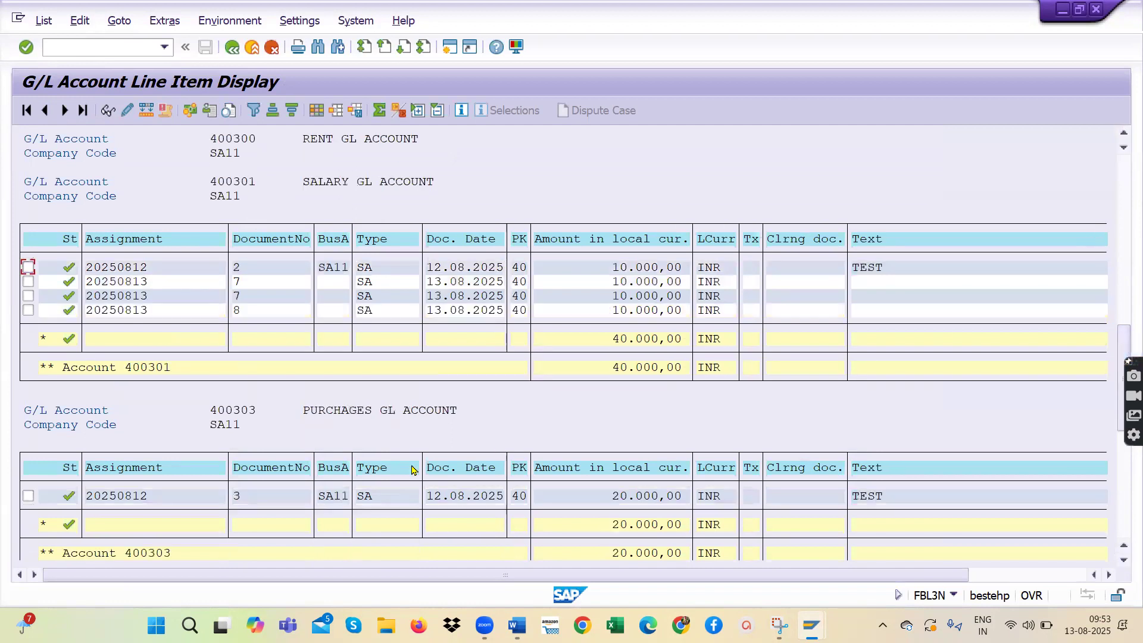
pyautogui.scroll(-1, 460, 364)
# Switch to the Word notes and compare the FBL3N and FS10N transaction entries.
pyautogui.hotkey('alt', 'Tab')
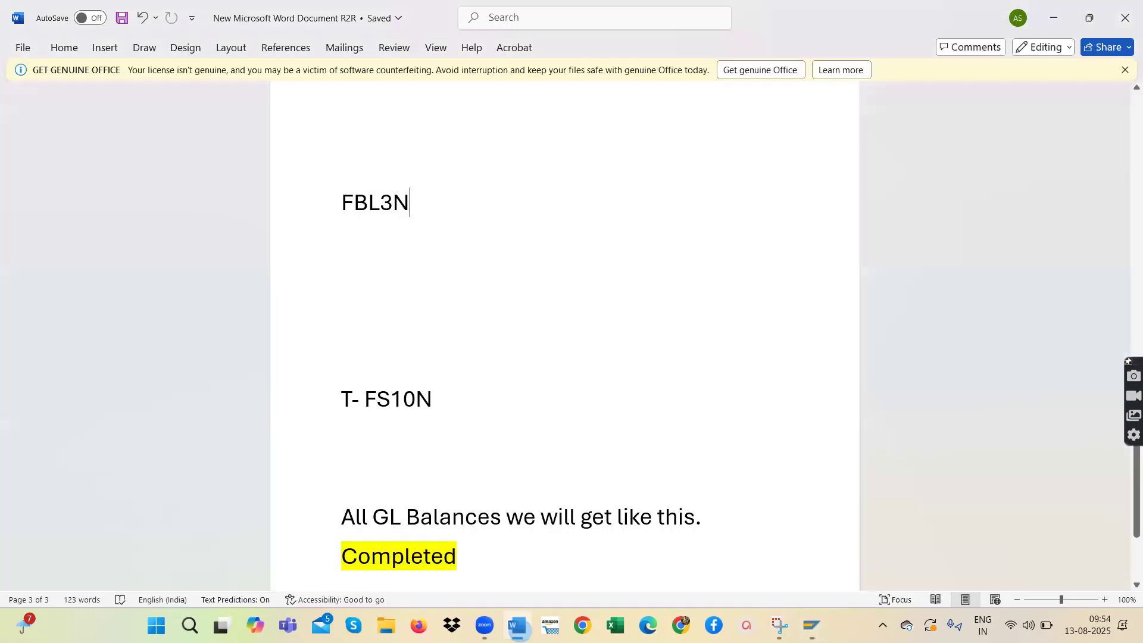
pyautogui.moveTo(448, 407); pyautogui.dragTo(332, 395)
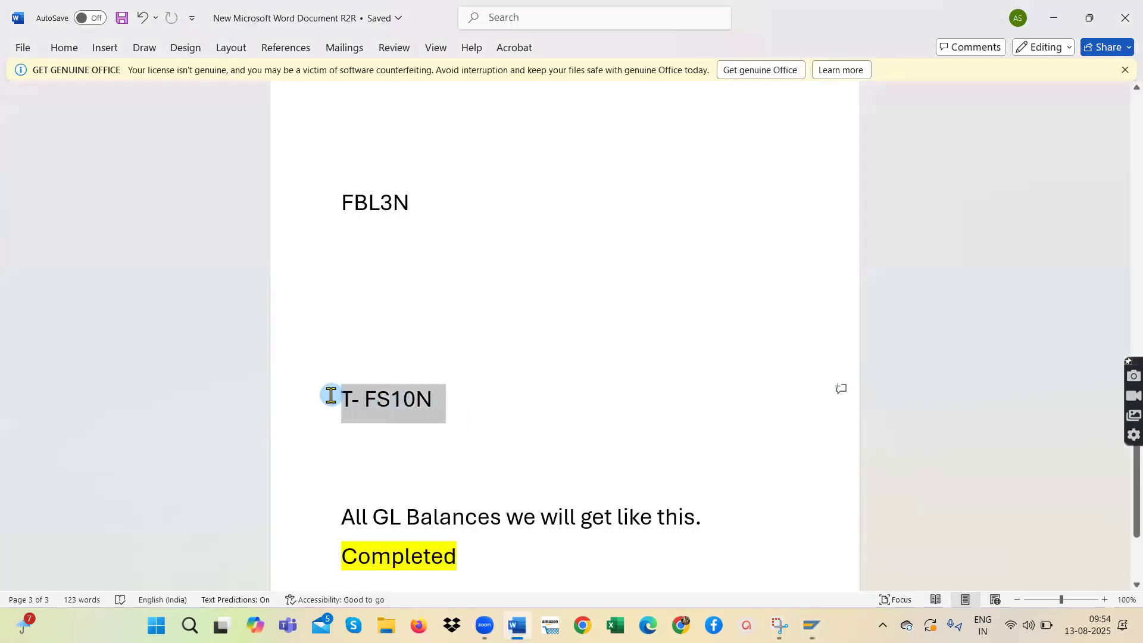
pyautogui.click(433, 199)
pyautogui.moveTo(446, 399); pyautogui.dragTo(323, 396)
pyautogui.moveTo(423, 203); pyautogui.dragTo(283, 194)
pyautogui.moveTo(477, 417); pyautogui.dragTo(311, 414)
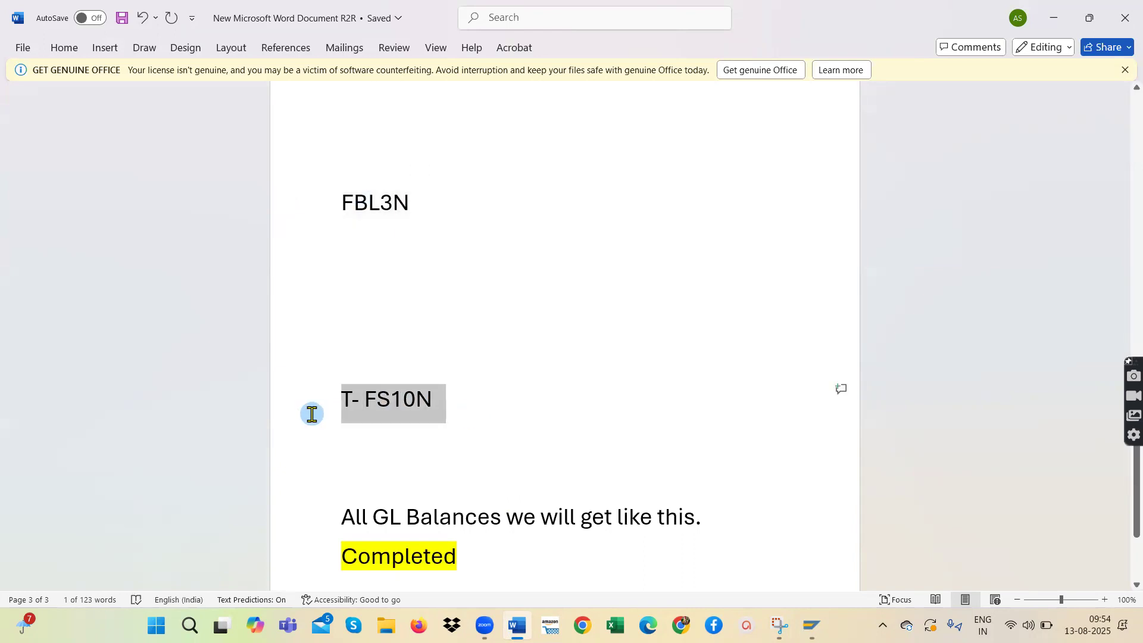
# Switch back to SAP, return to Easy Access and open the G/L account balance display with FS10N.
pyautogui.click(812, 625)
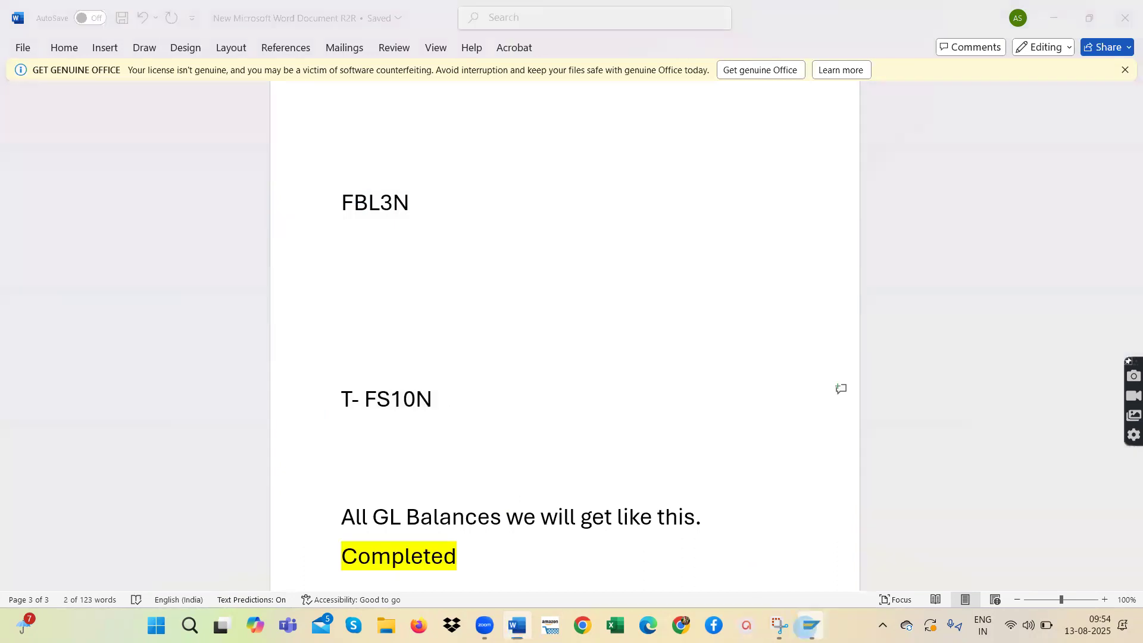
pyautogui.click(833, 569)
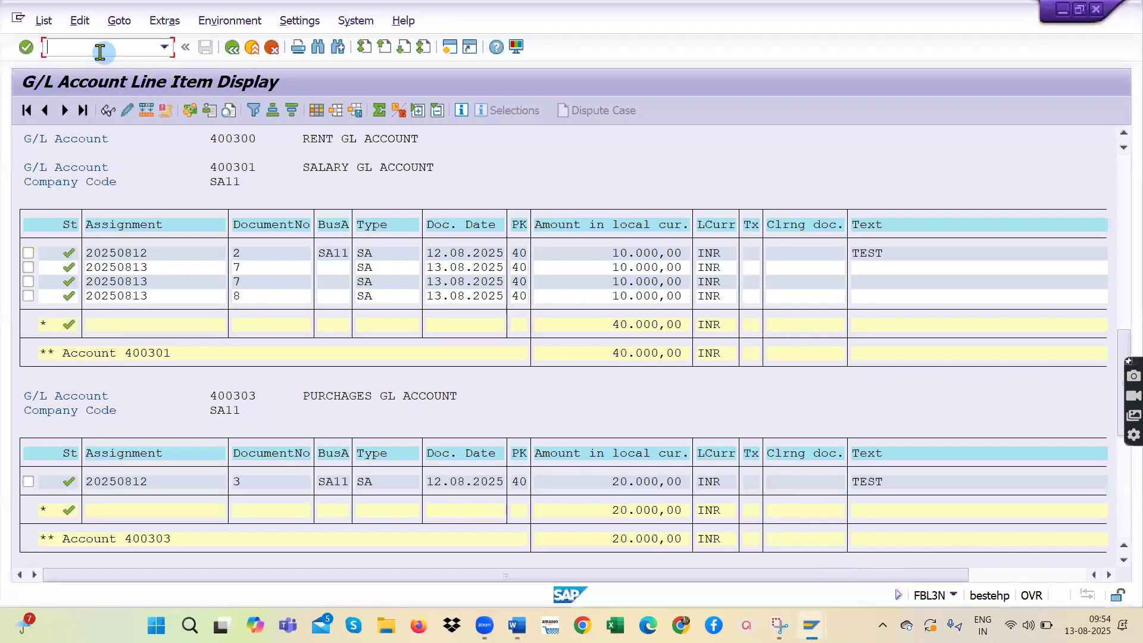
pyautogui.press('Return')
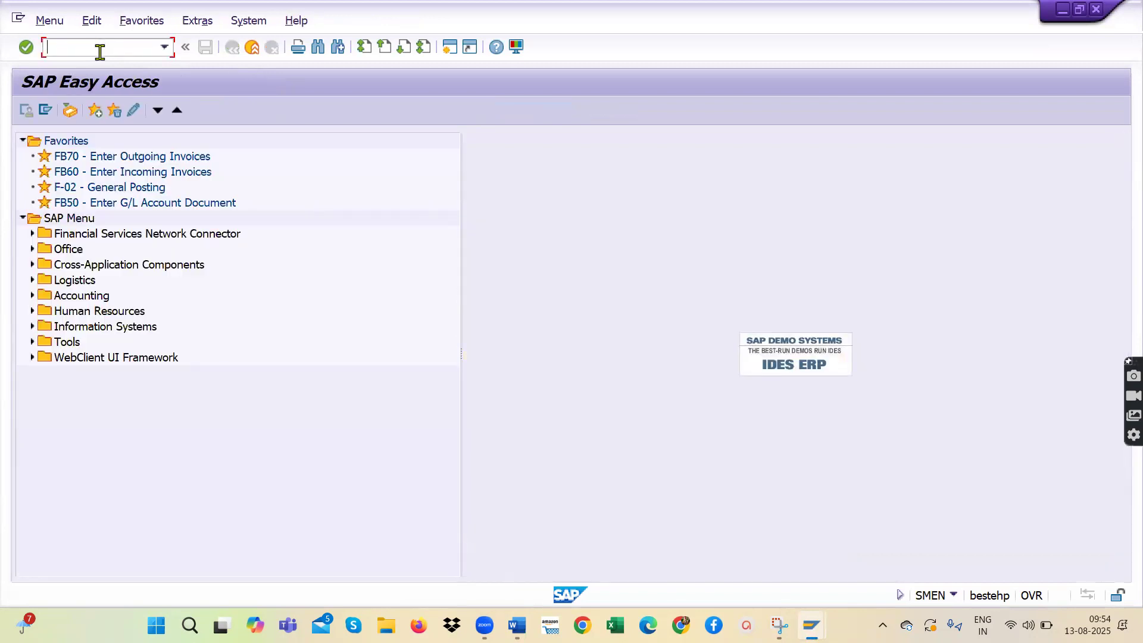
pyautogui.click(100, 50)
pyautogui.write('FS10N')
pyautogui.press('Return')
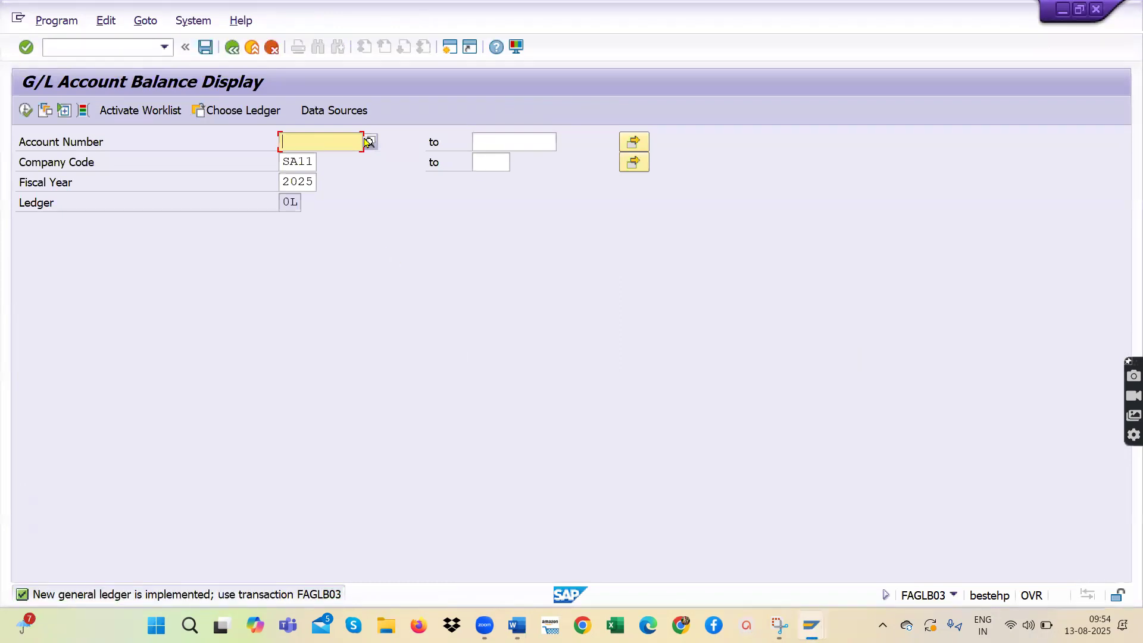
# Choose RENT GL ACCOUNT 400300 from the account search and display its balances for company code SA11, fiscal year 2025.
pyautogui.click(369, 143)
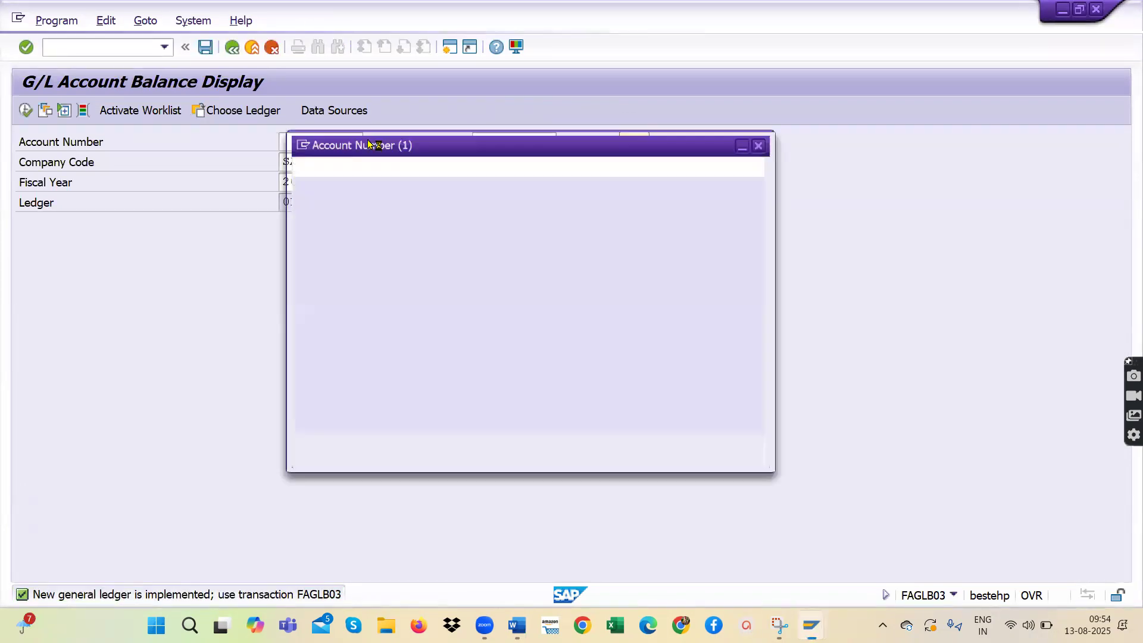
pyautogui.click(714, 446)
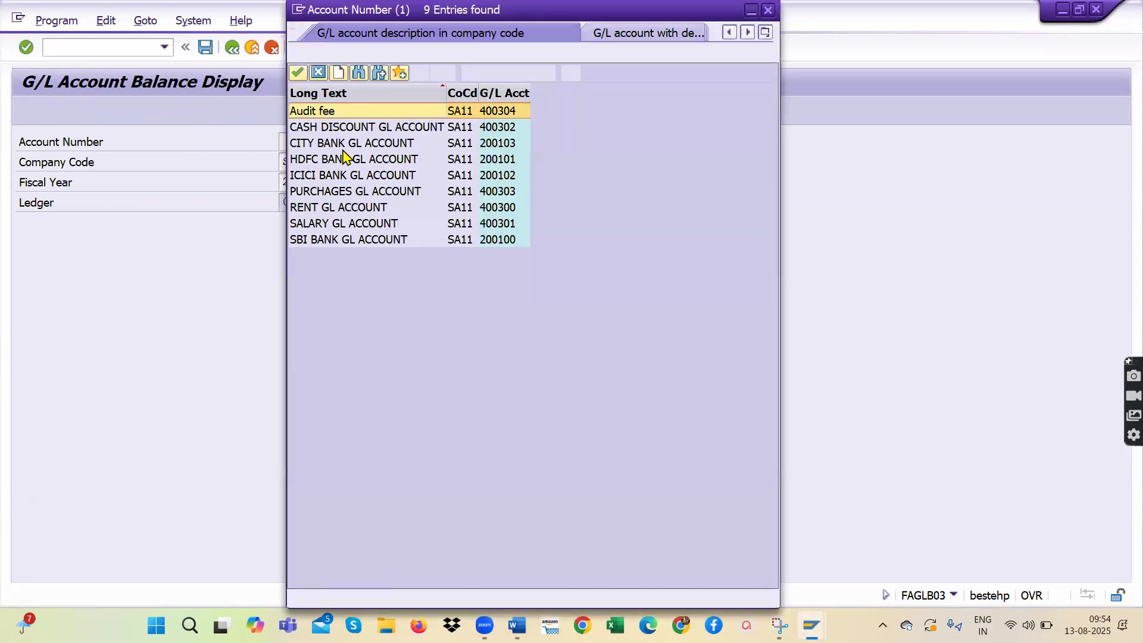
pyautogui.doubleClick(331, 208)
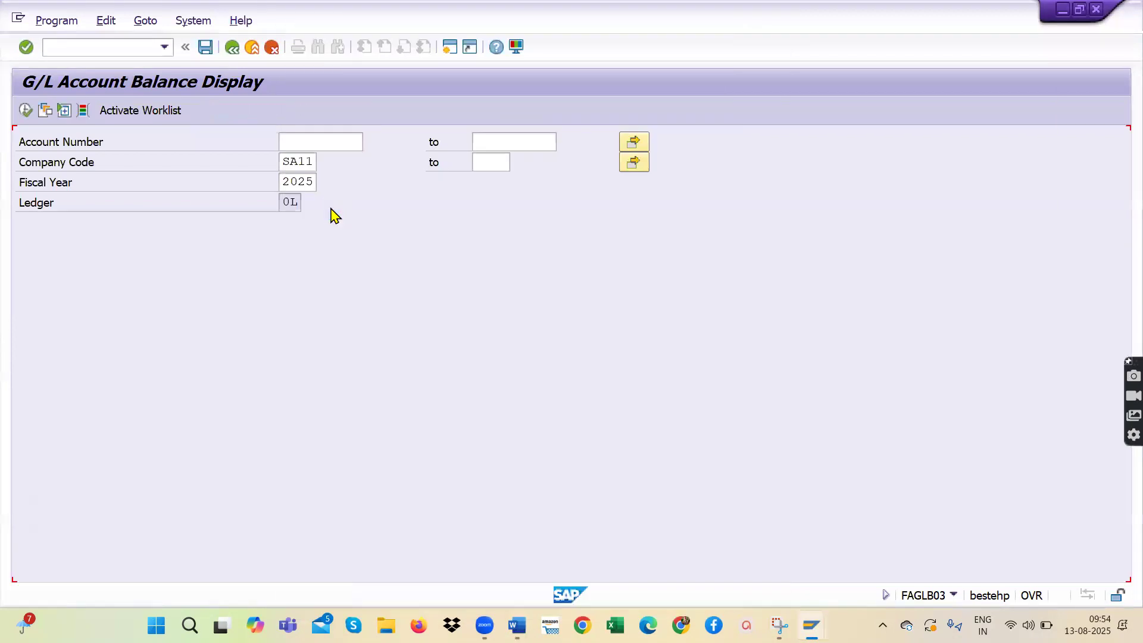
pyautogui.click(26, 111)
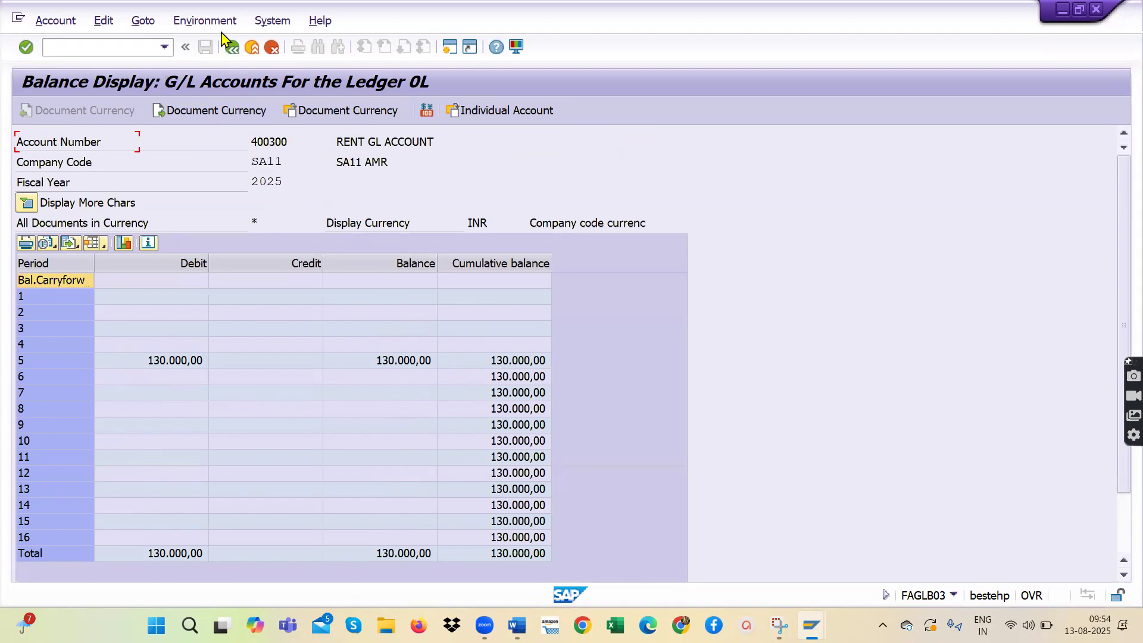
# Extend the account range to SALARY GL ACCOUNT 400301 using the account search and display the combined balances for company code SA11, fiscal year 2025.
pyautogui.click(231, 48)
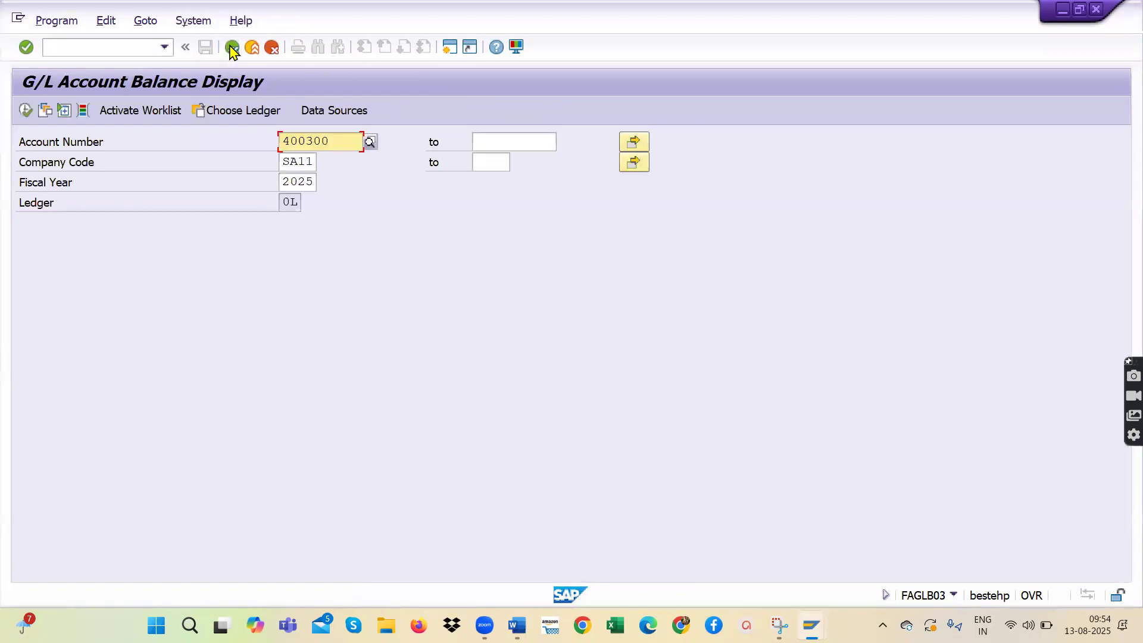
pyautogui.click(544, 145)
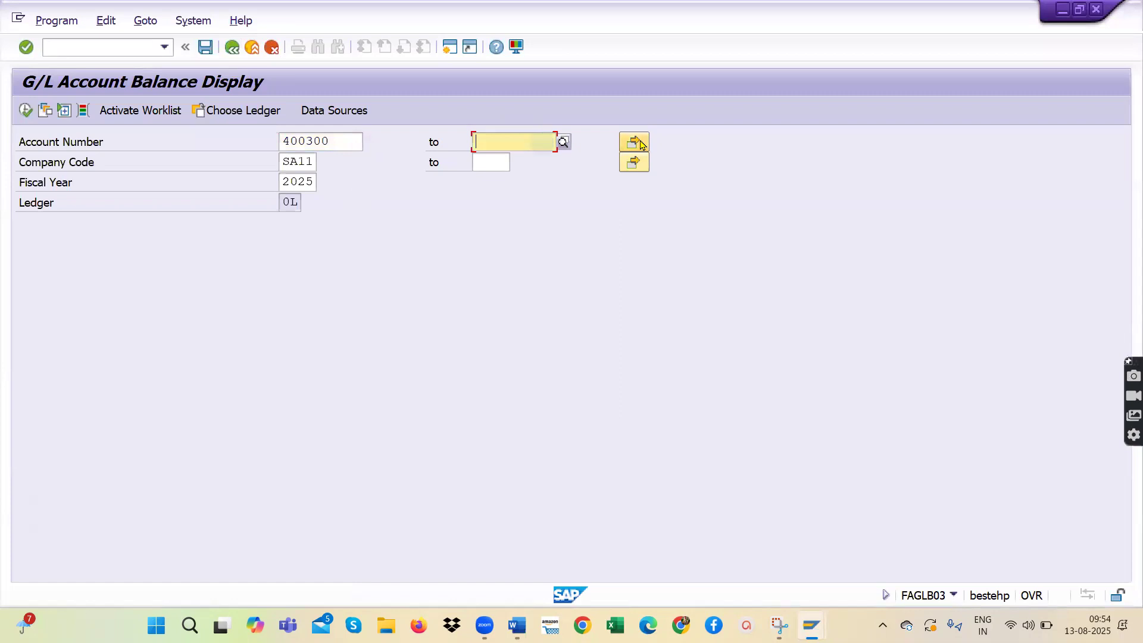
pyautogui.click(564, 142)
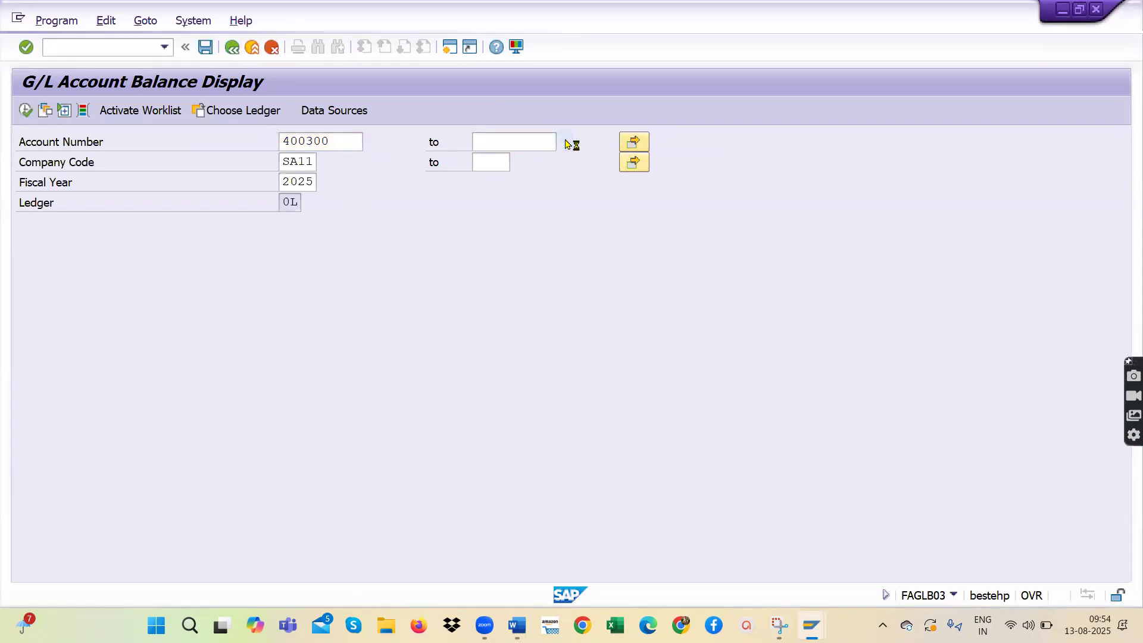
pyautogui.click(805, 144)
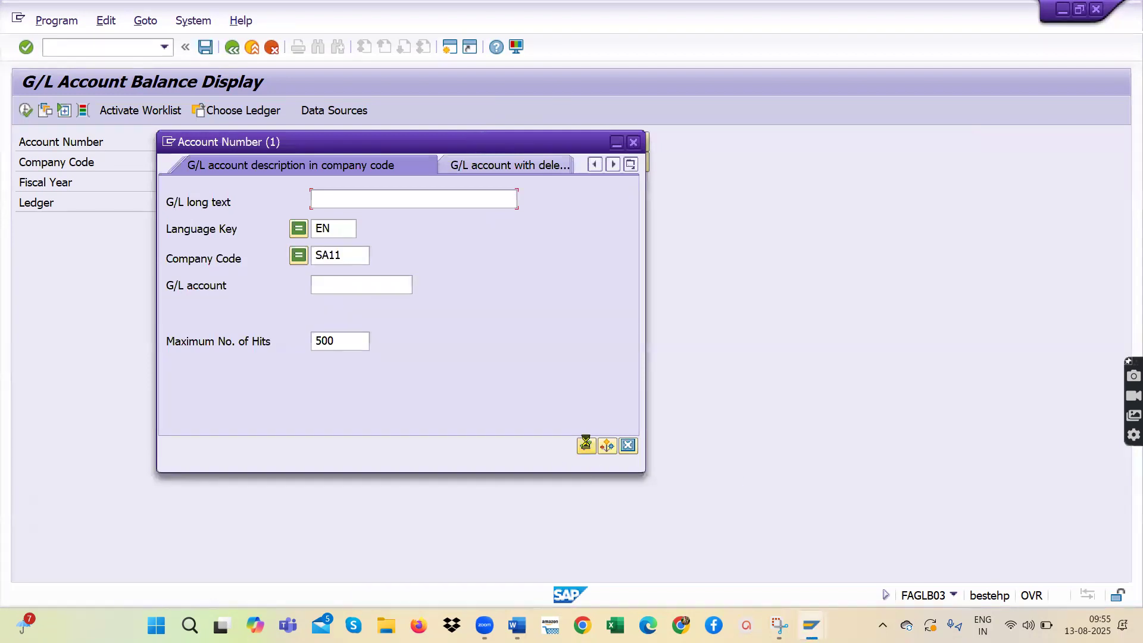
pyautogui.click(586, 444)
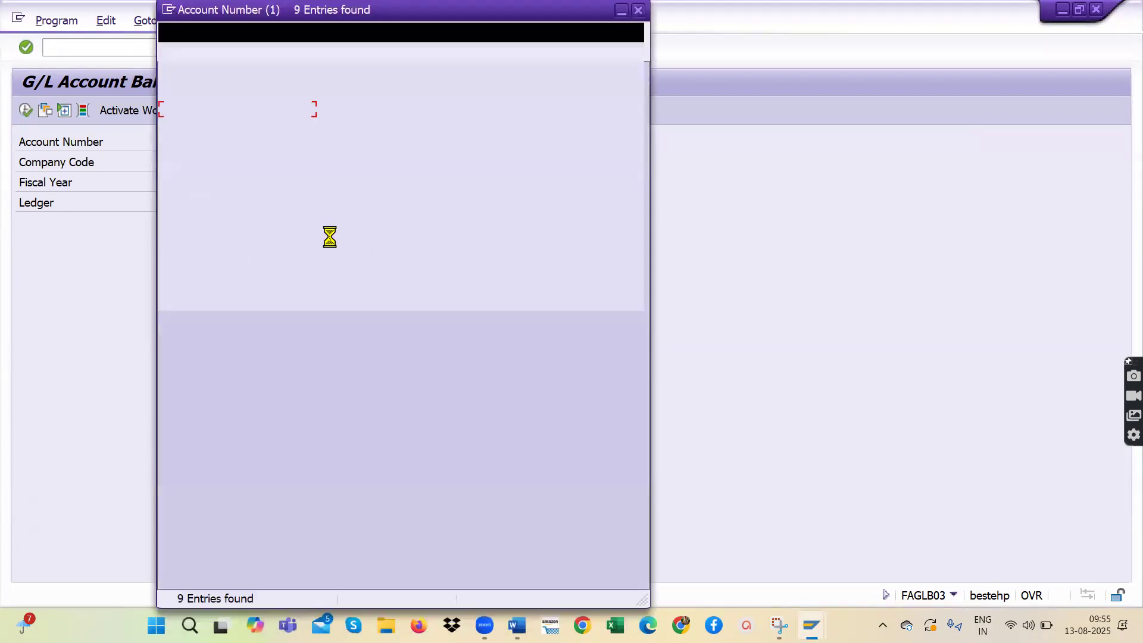
pyautogui.doubleClick(208, 222)
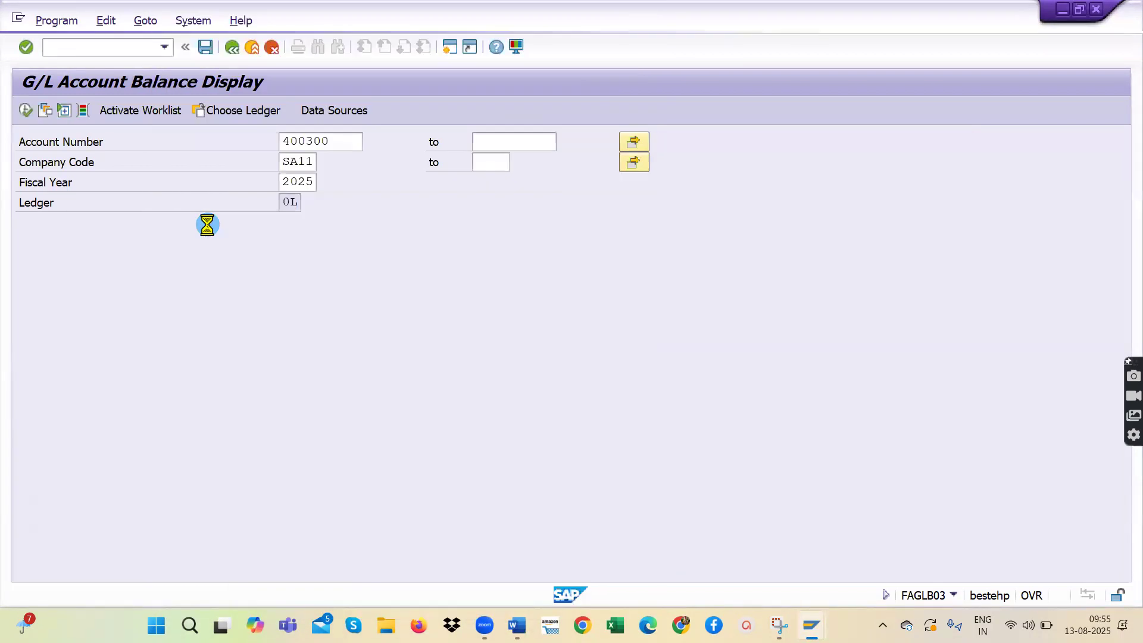
pyautogui.click(26, 108)
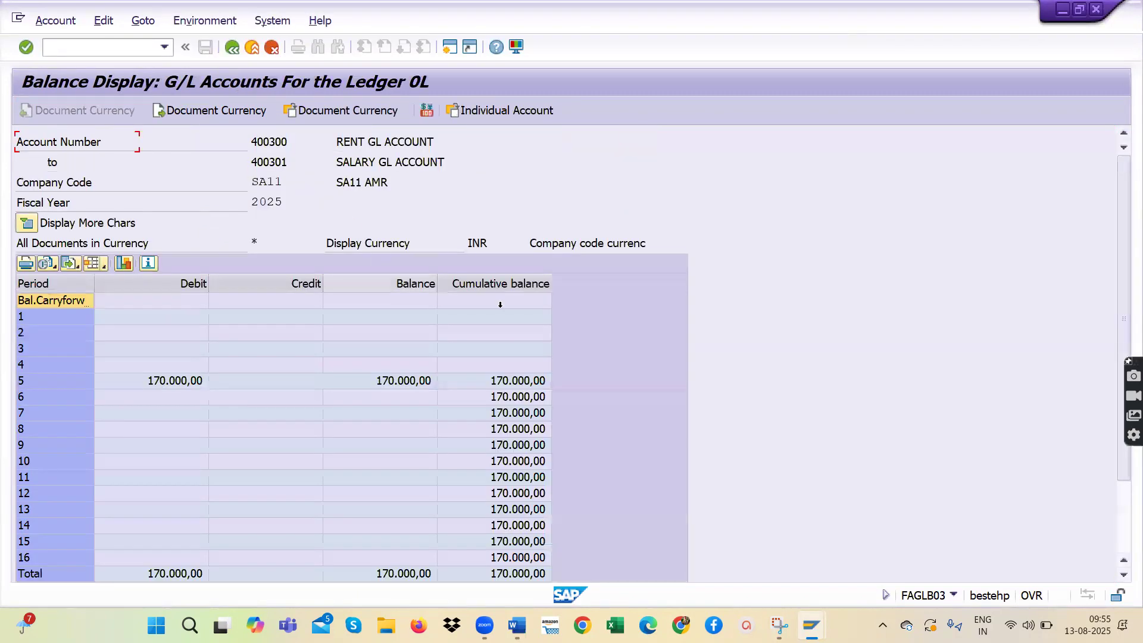
# Examine the period balances, totals and selection details for the rent-to-salary account range.
pyautogui.click(447, 464)
pyautogui.scroll(-5, 1122, 223)
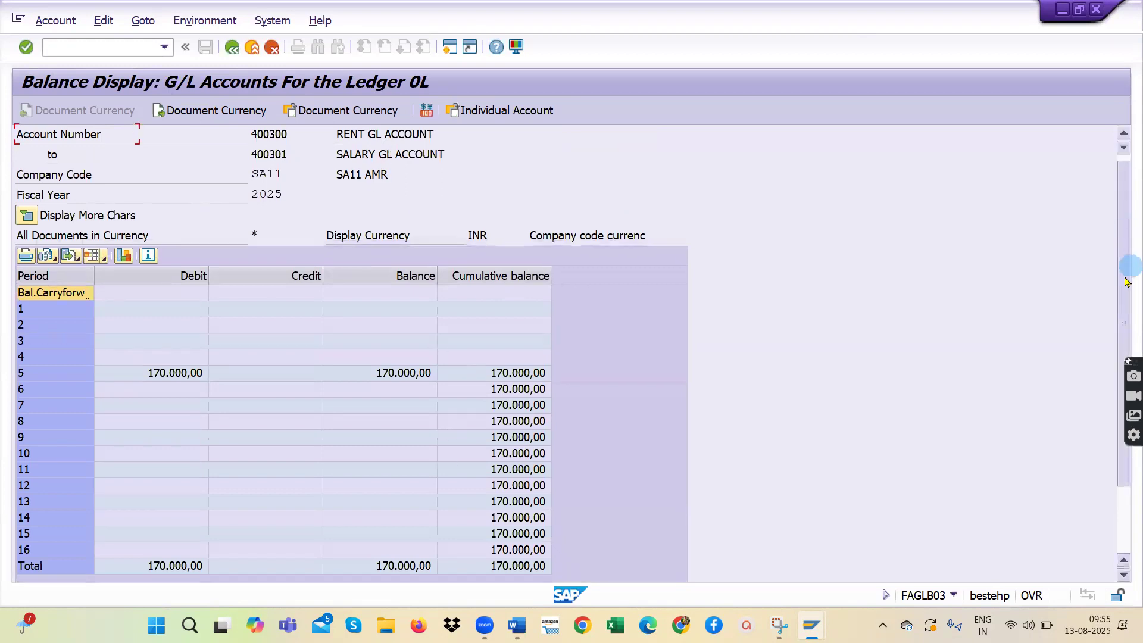
pyautogui.scroll(4, 1116, 216)
pyautogui.scroll(1, 1117, 216)
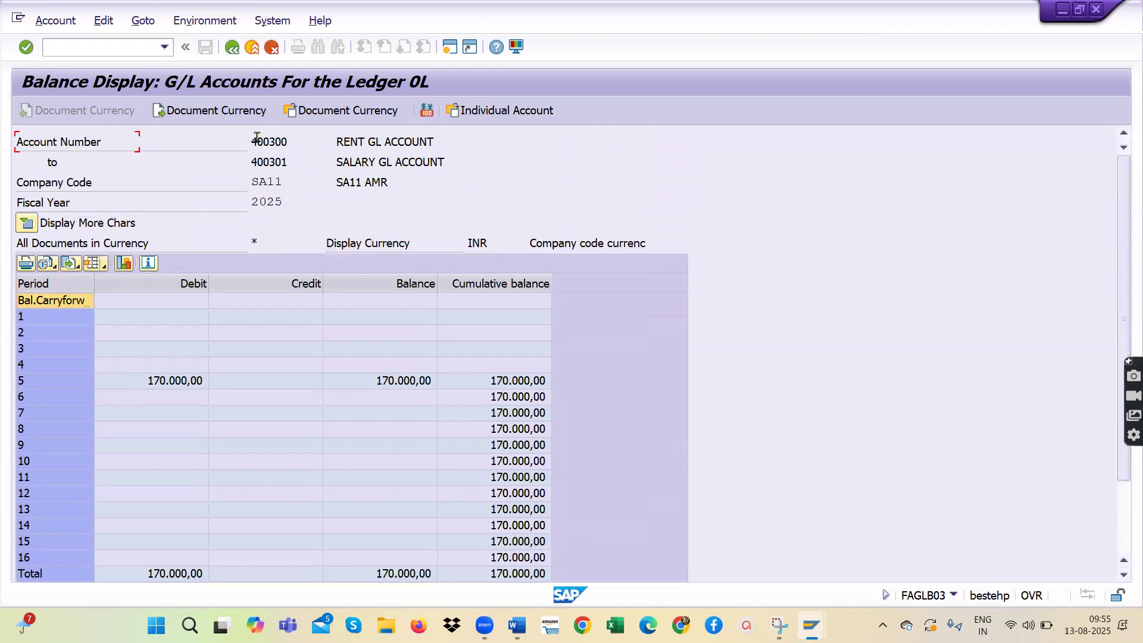
pyautogui.moveTo(249, 161); pyautogui.dragTo(288, 143)
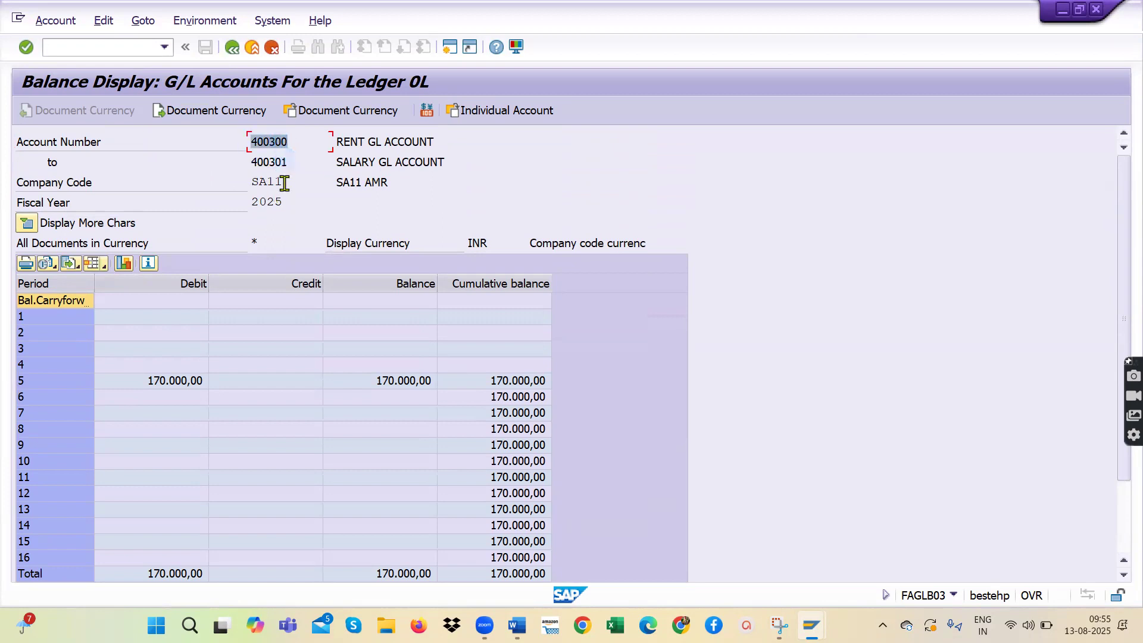
pyautogui.click(238, 202)
# Leave the balance display and return to SAP Easy Access with the /N command.
pyautogui.click(237, 53)
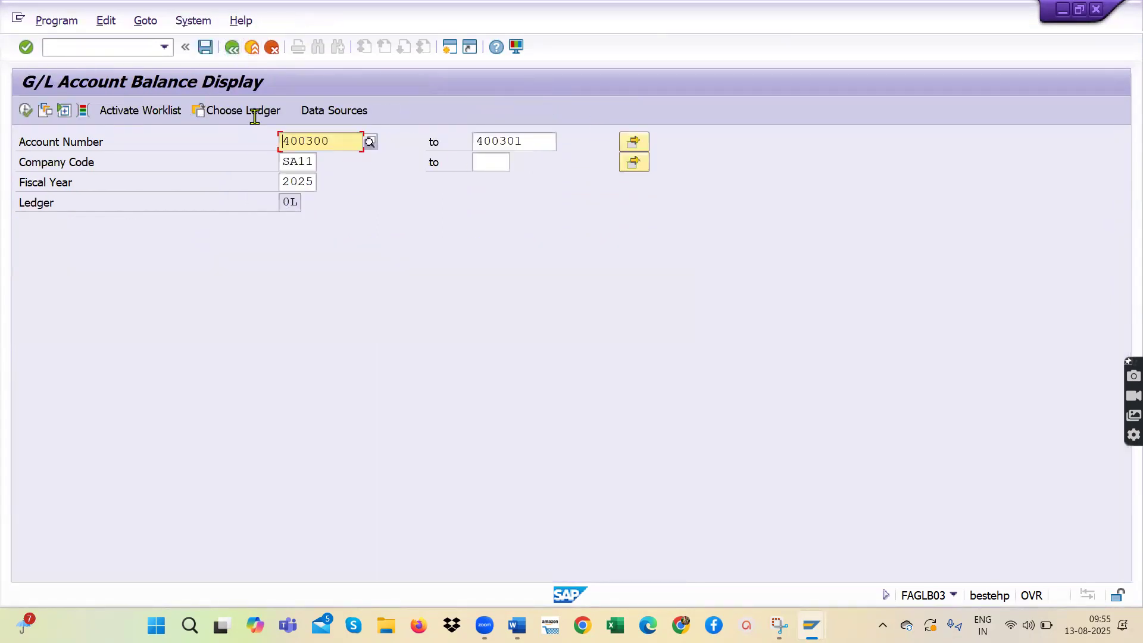
pyautogui.click(164, 47)
pyautogui.click(122, 78)
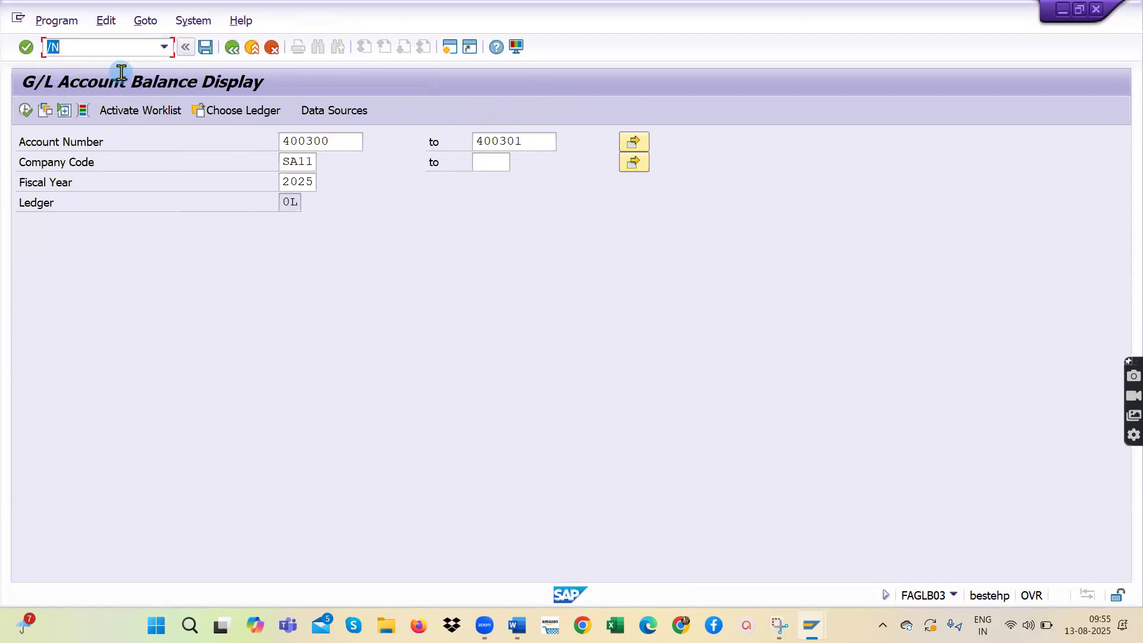
pyautogui.press('Return')
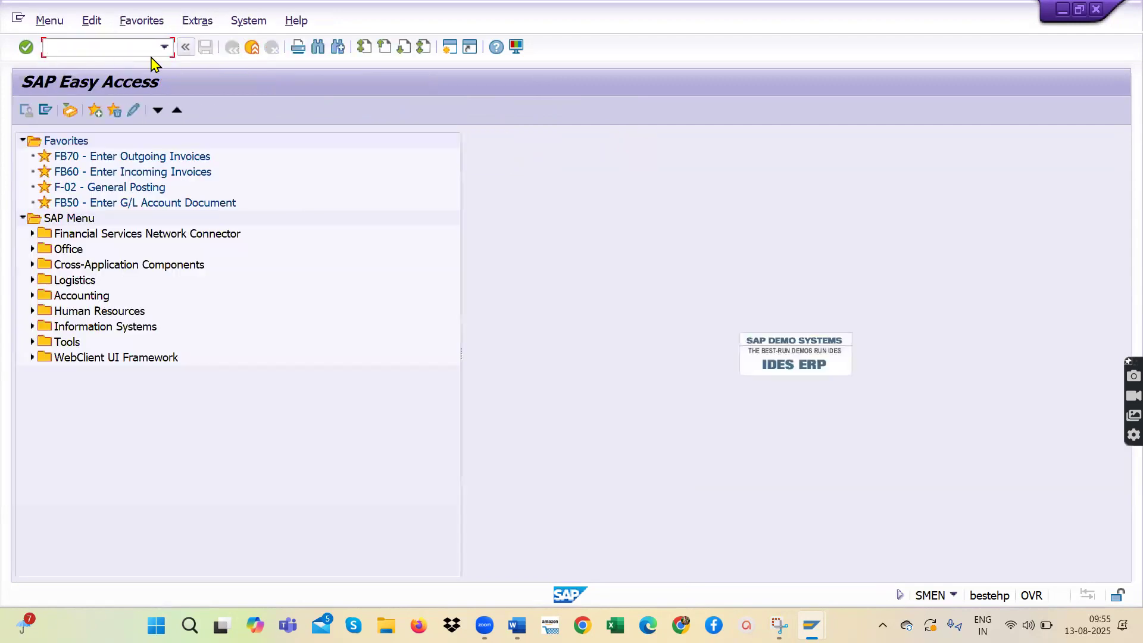
pyautogui.click(164, 47)
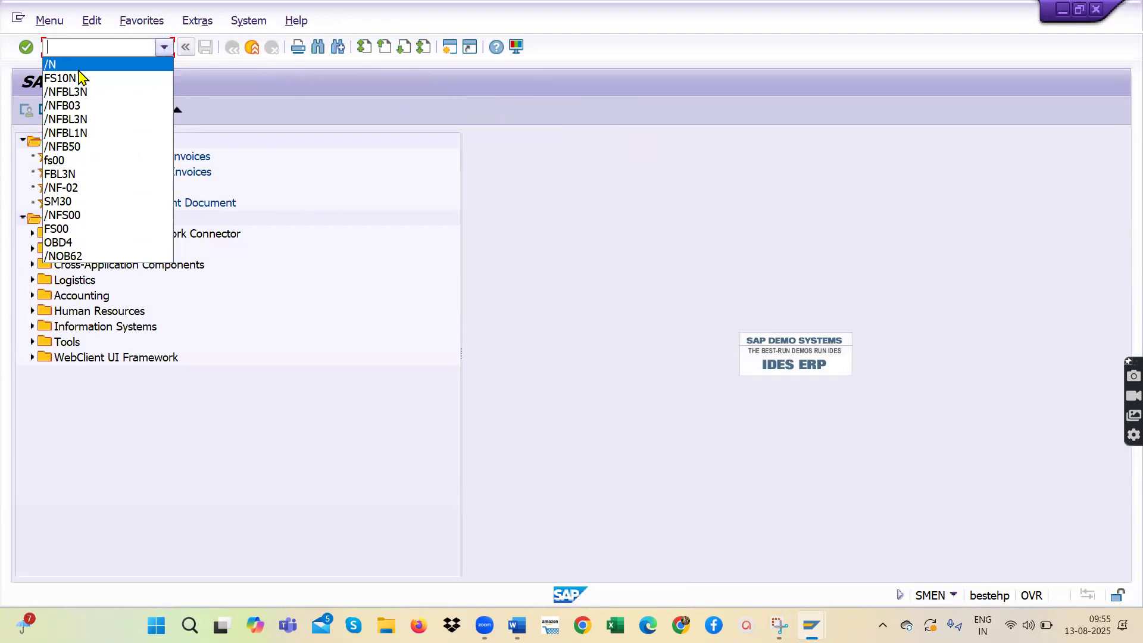
pyautogui.click(99, 47)
pyautogui.click(164, 48)
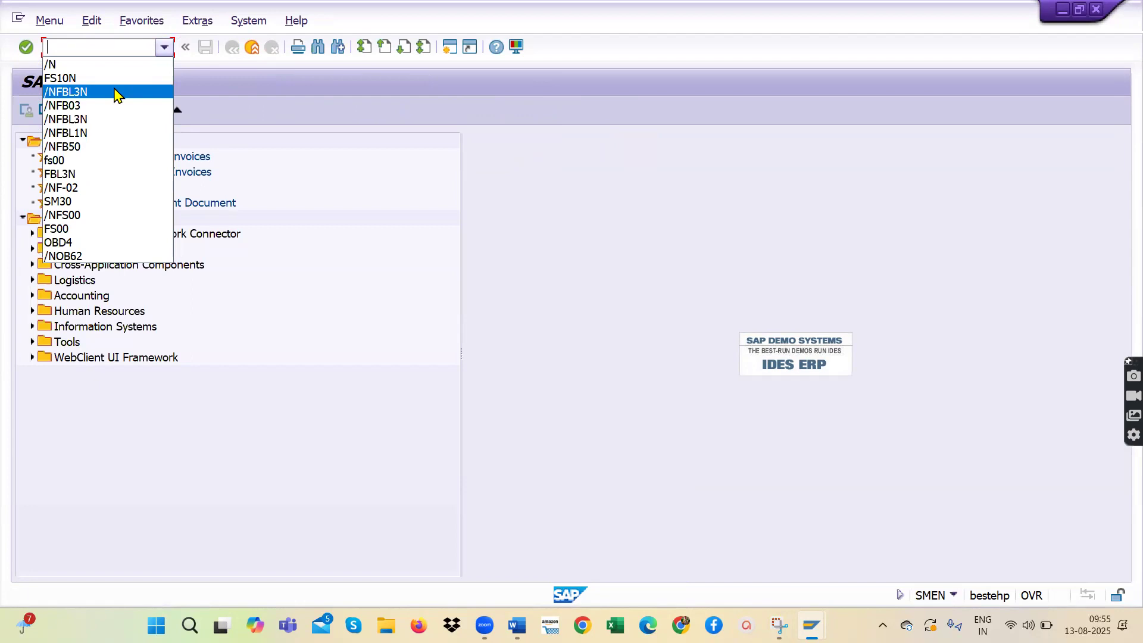
pyautogui.click(562, 80)
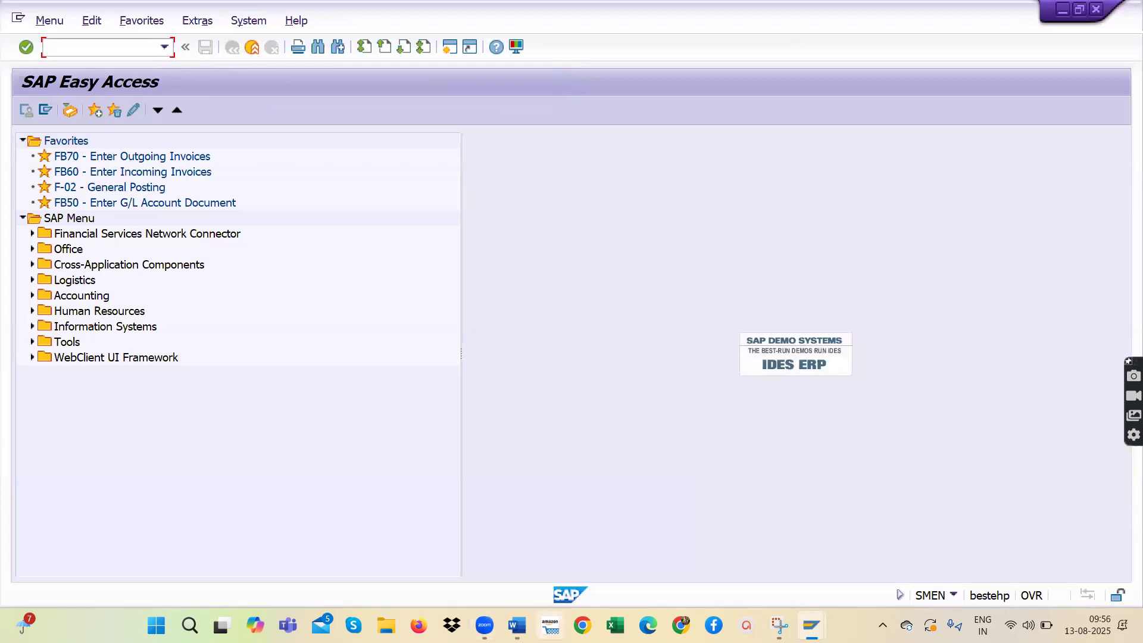
# Switch to the Word notes and review the G/L posting, line item and balance transaction codes FB50/F-02, FBL3N and FS10N.
pyautogui.hotkey('alt', 'Tab')
pyautogui.scroll(-4, 606, 424)
pyautogui.scroll(20, 606, 424)
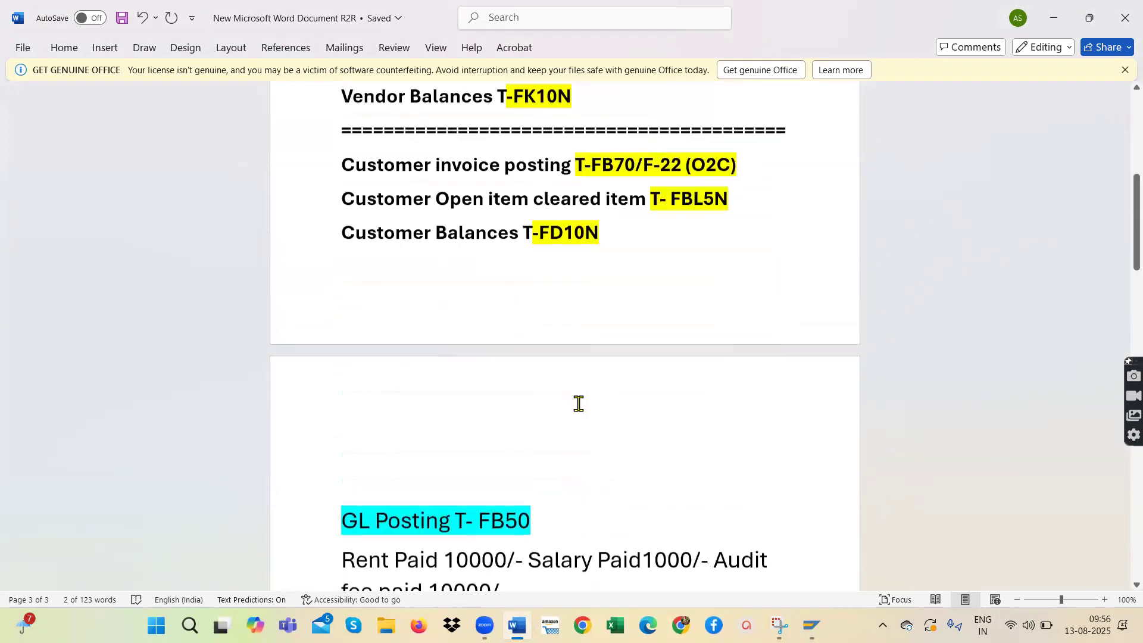
pyautogui.scroll(6, 579, 404)
pyautogui.moveTo(521, 359); pyautogui.dragTo(344, 299)
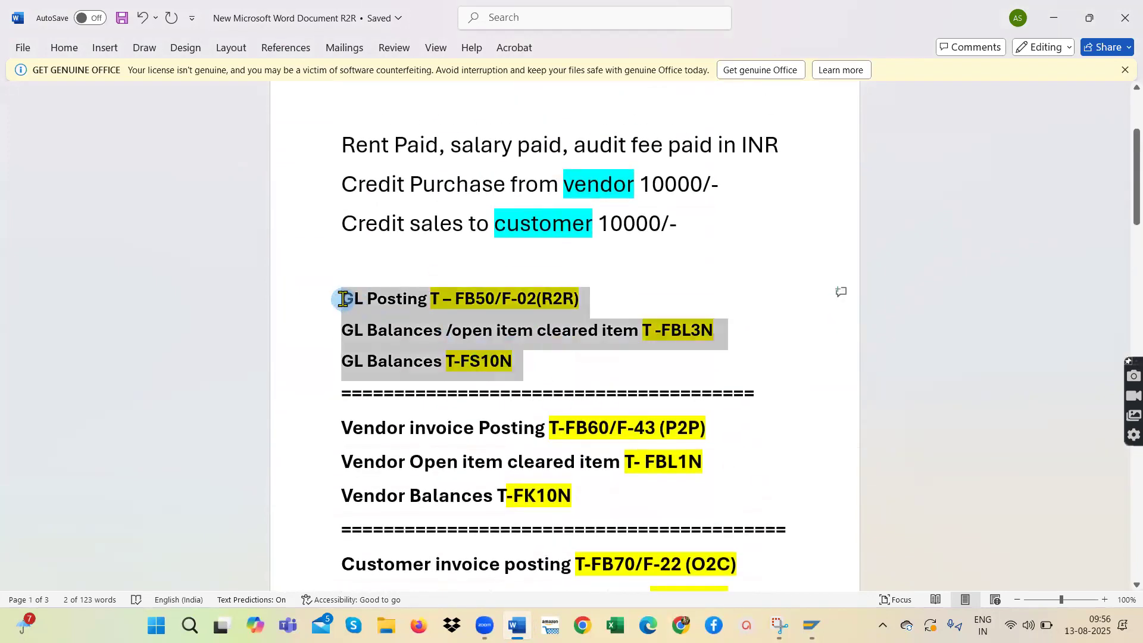
pyautogui.moveTo(344, 299); pyautogui.dragTo(344, 299)
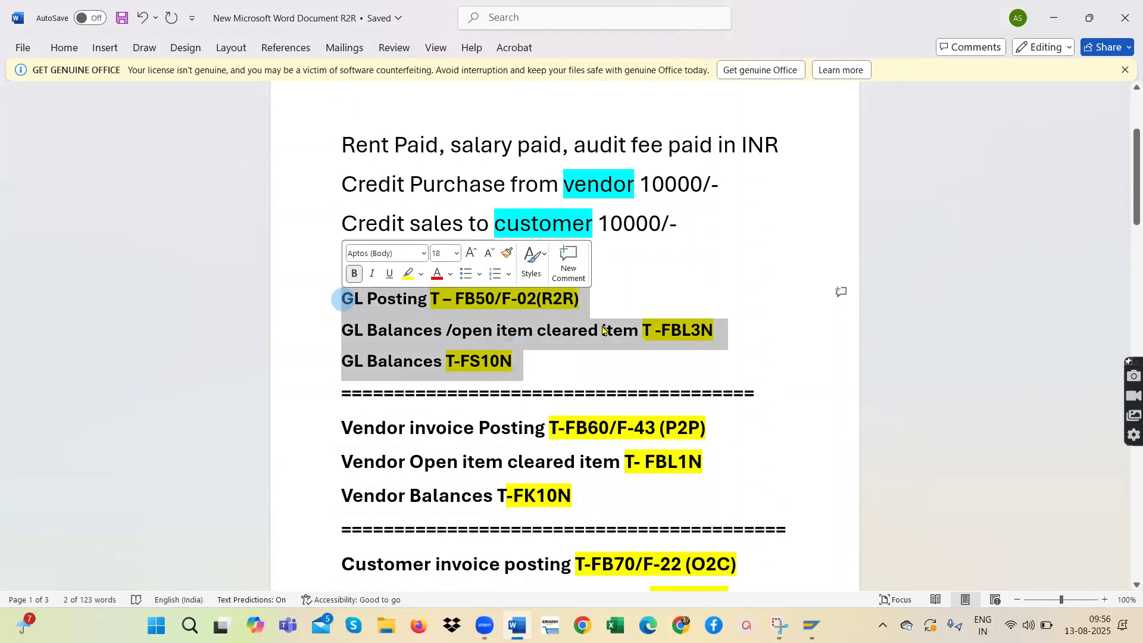
pyautogui.scroll(-3, 499, 366)
pyautogui.moveTo(522, 183); pyautogui.dragTo(324, 128)
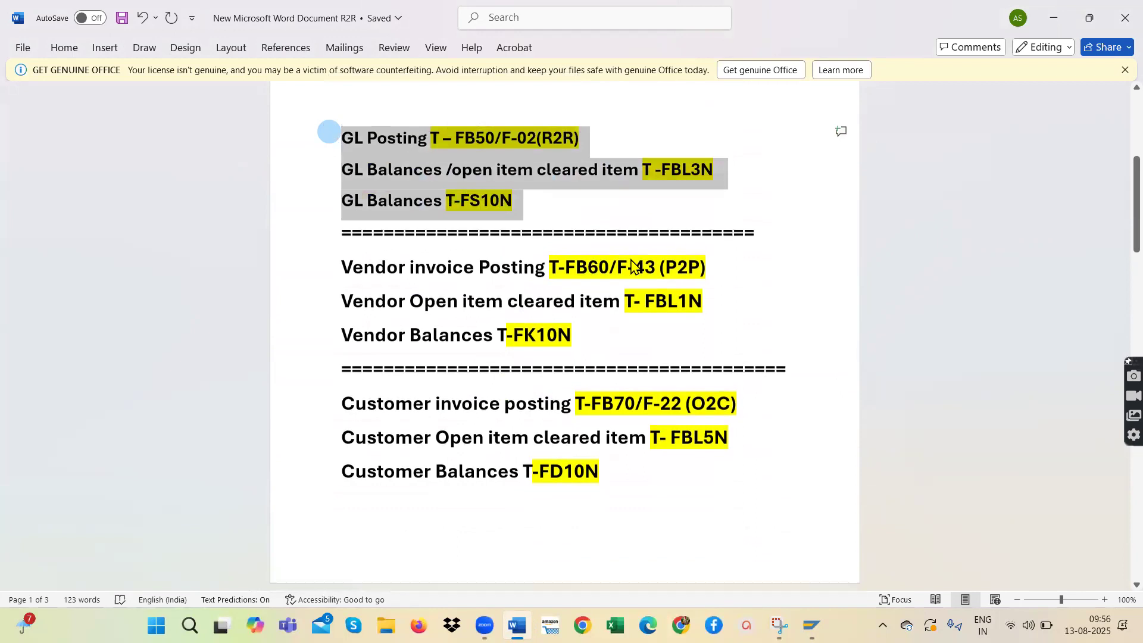
pyautogui.scroll(2, 324, 128)
pyautogui.moveTo(590, 225); pyautogui.dragTo(528, 225)
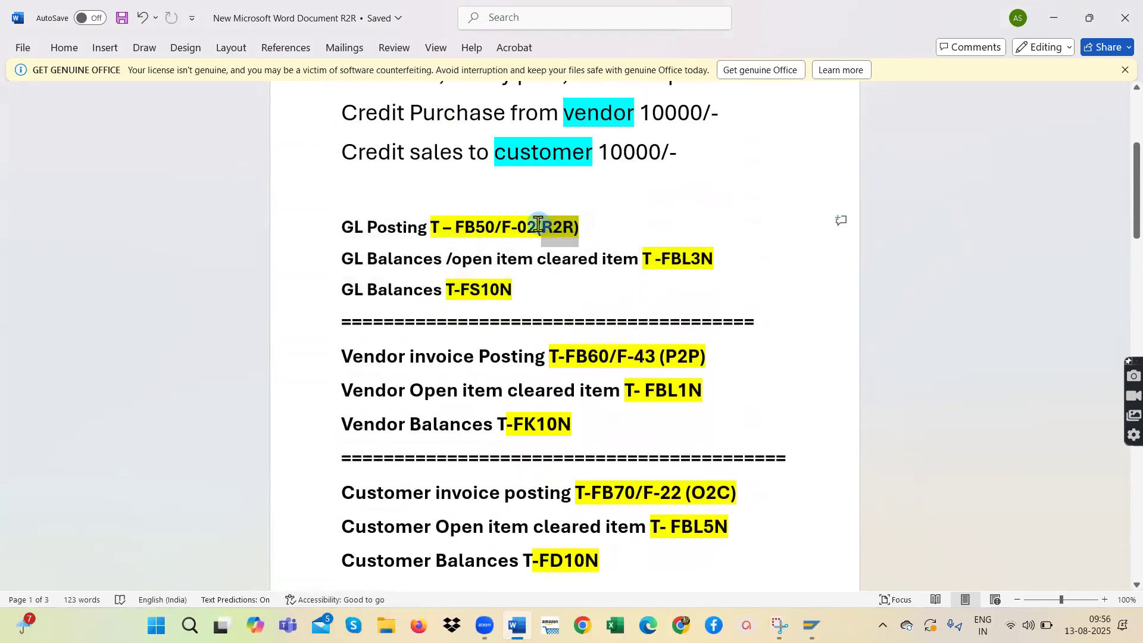
pyautogui.click(536, 285)
# Look through the remaining Word notes down to the FS10N section marked Completed.
pyautogui.scroll(-20, 536, 286)
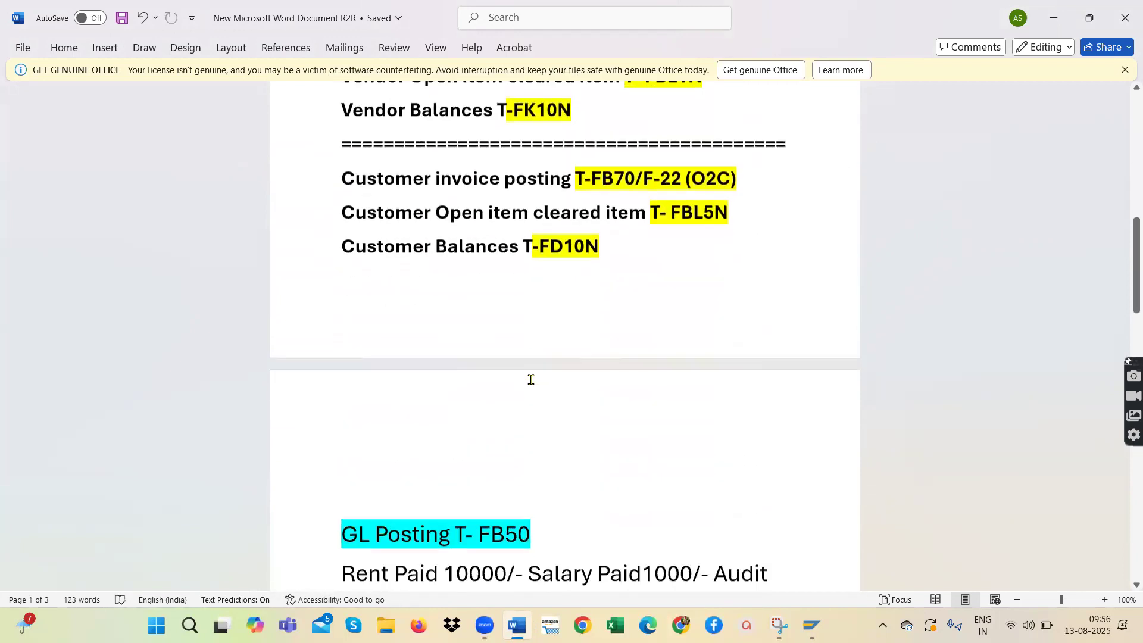
pyautogui.scroll(-4, 531, 384)
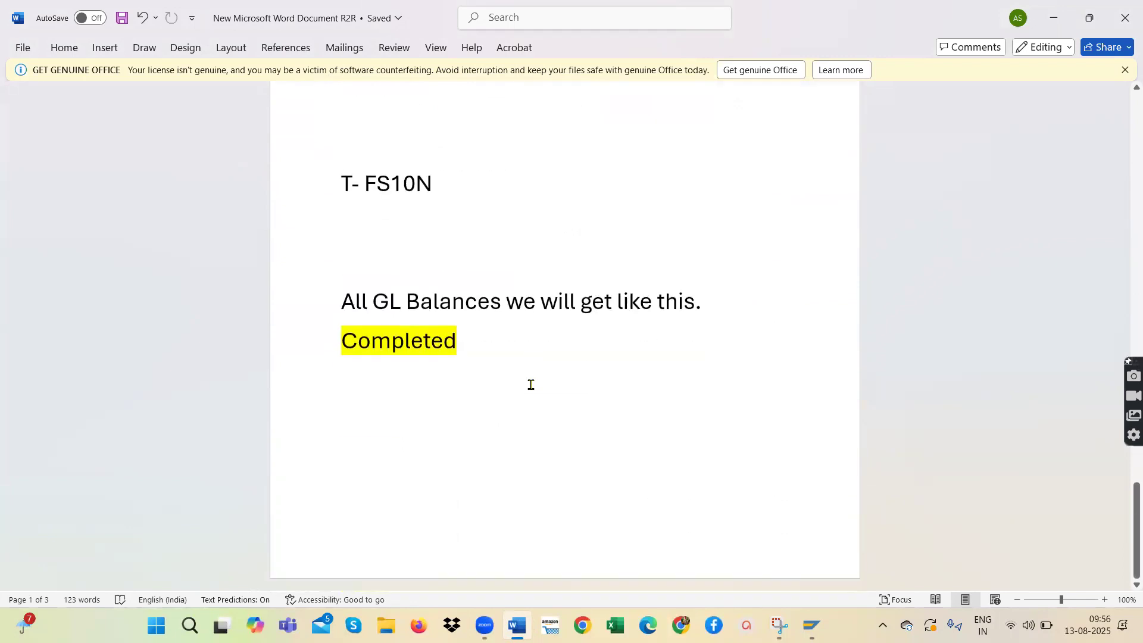
pyautogui.scroll(15, 531, 385)
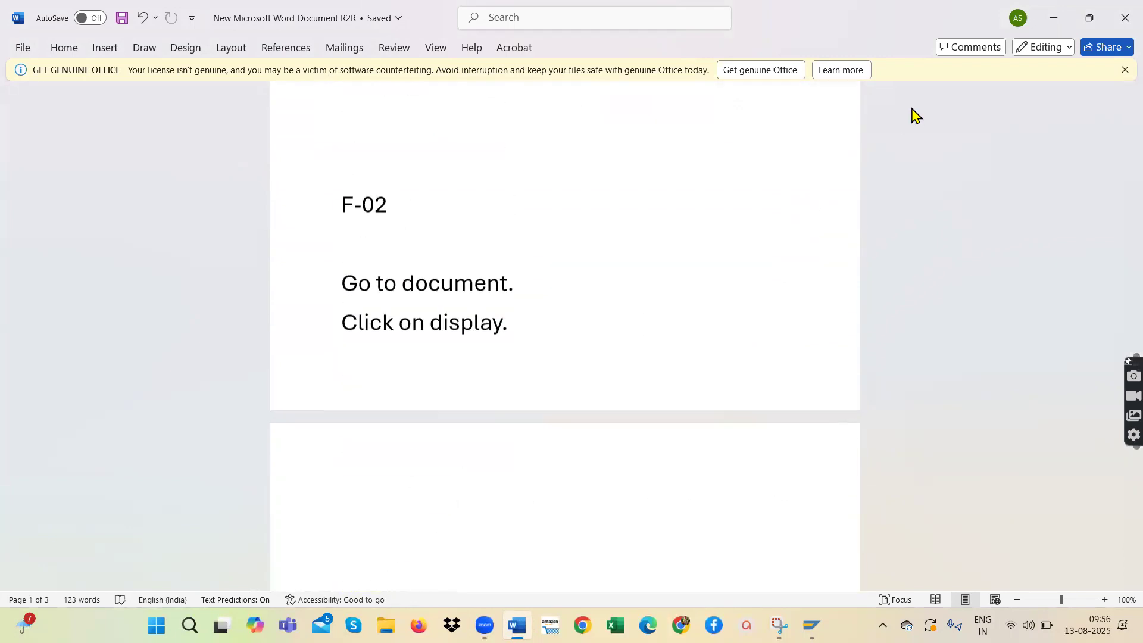